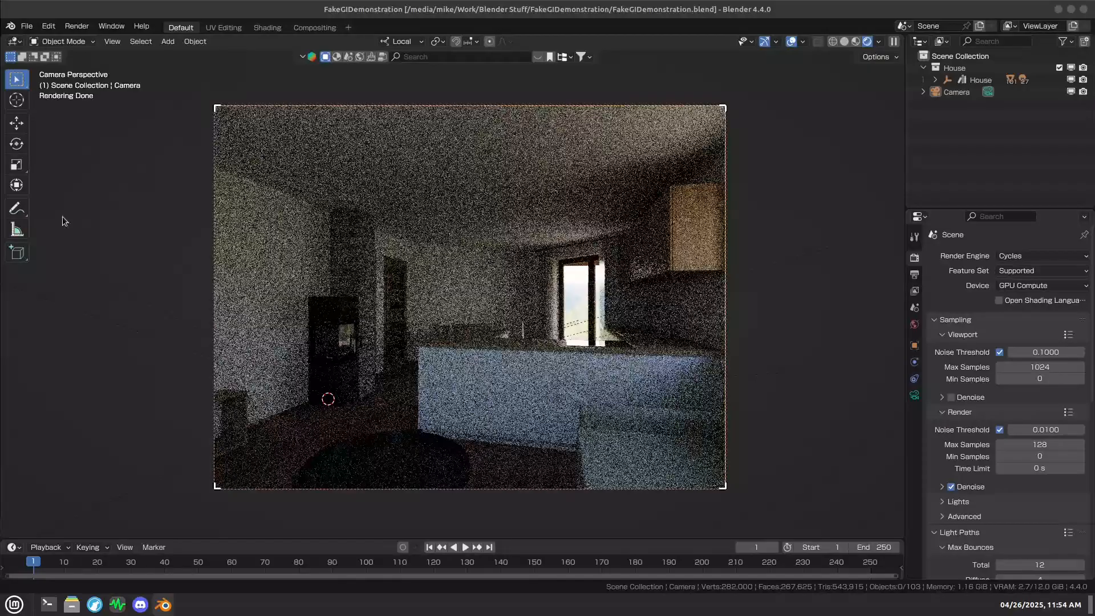
Step: Turn on denoising for the viewport render
left_click(951, 398)
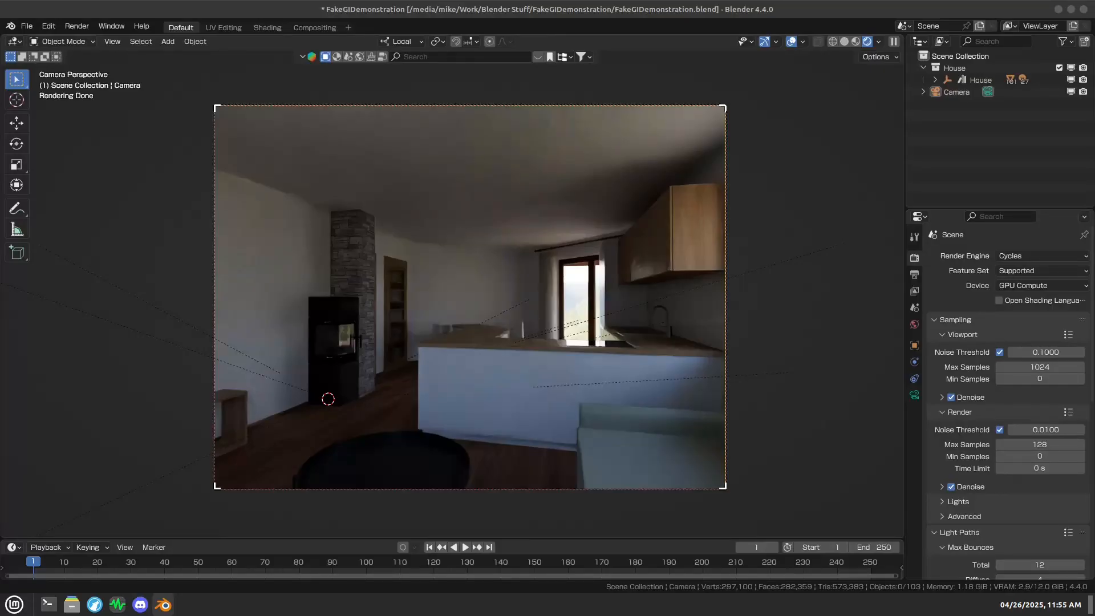
Step: Preview the House model in the asset bar over the viewport and close the bar
left_click(537, 57)
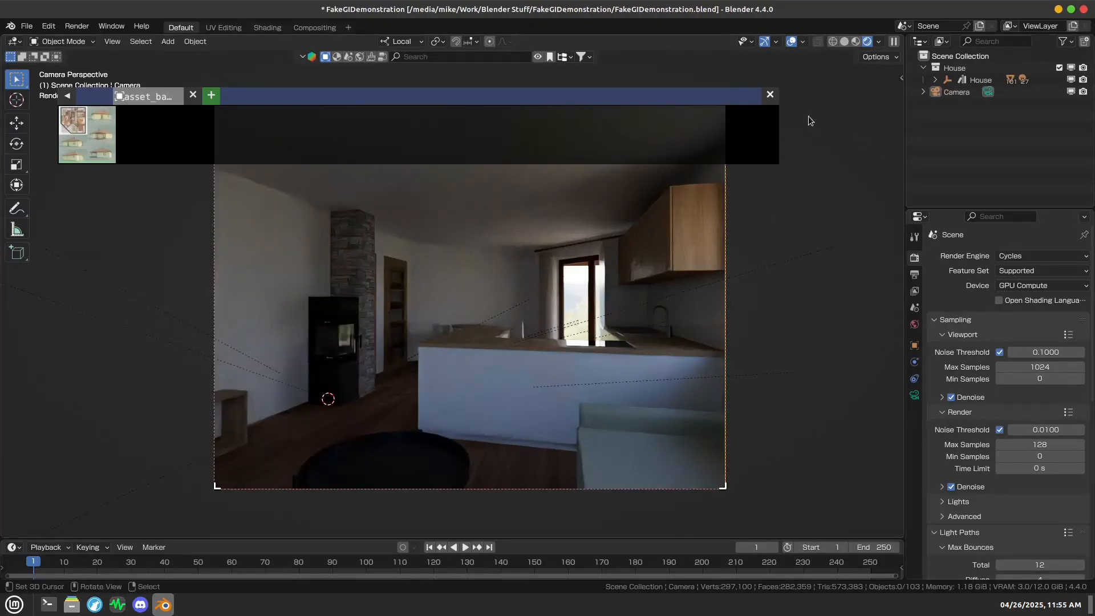
left_click(770, 95)
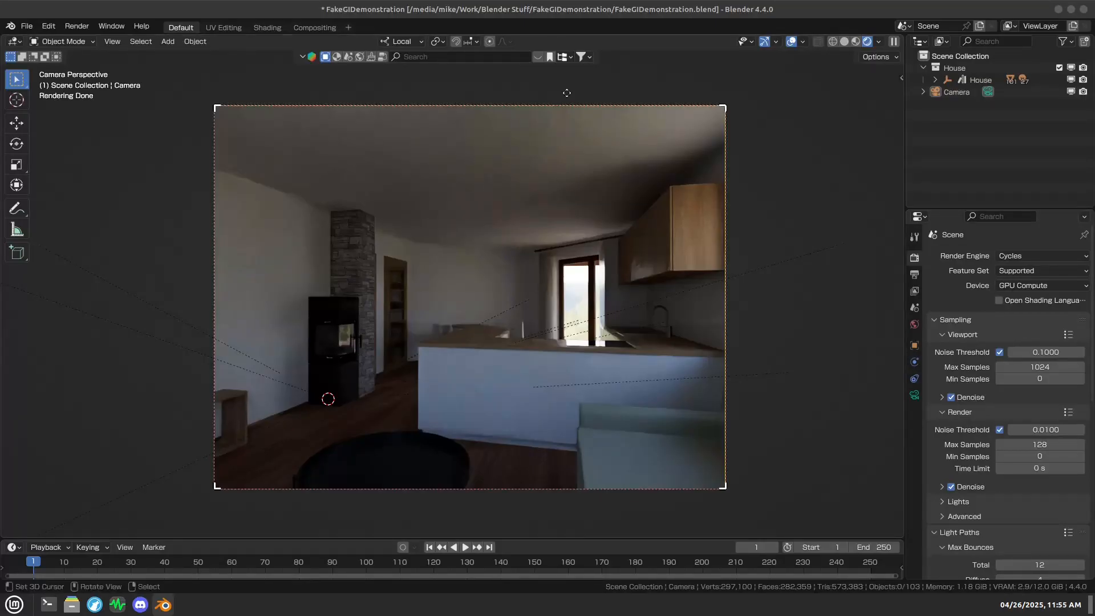
left_click(539, 59)
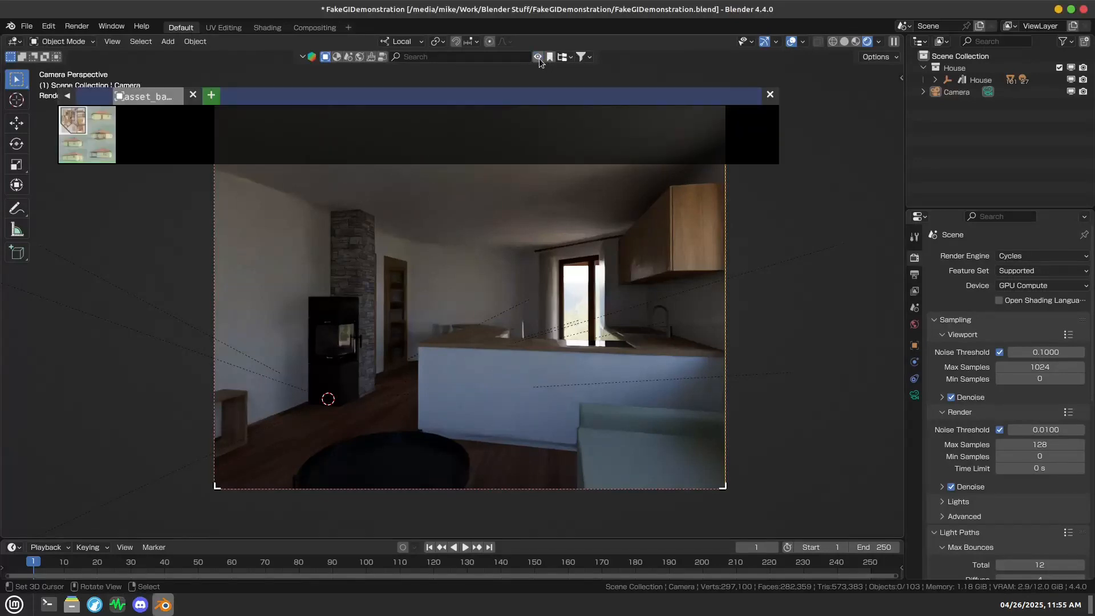
mouse_move(73, 130)
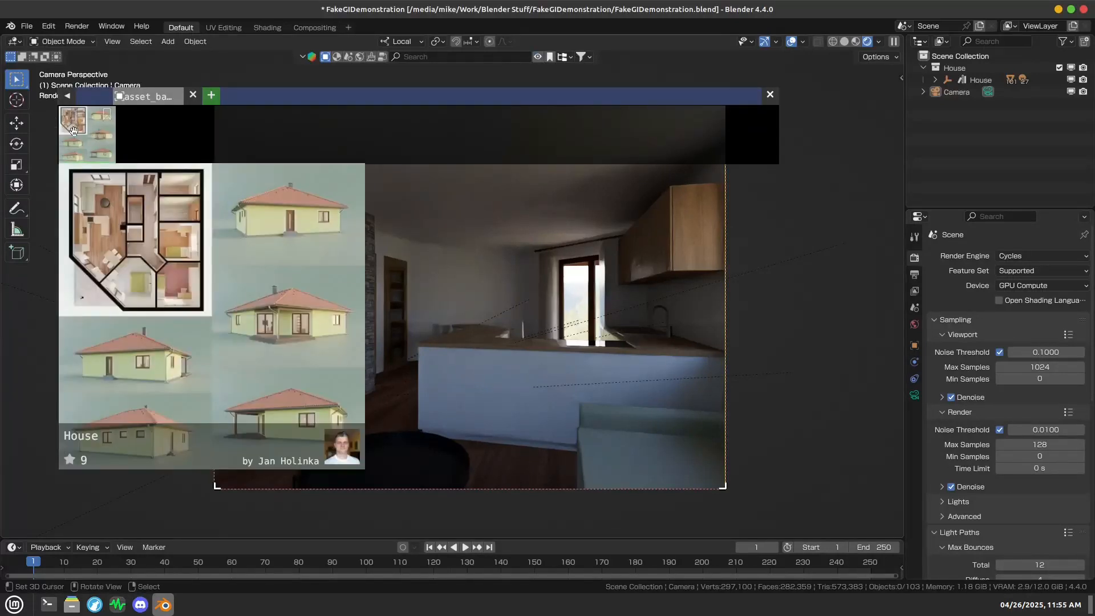
right_click(90, 158)
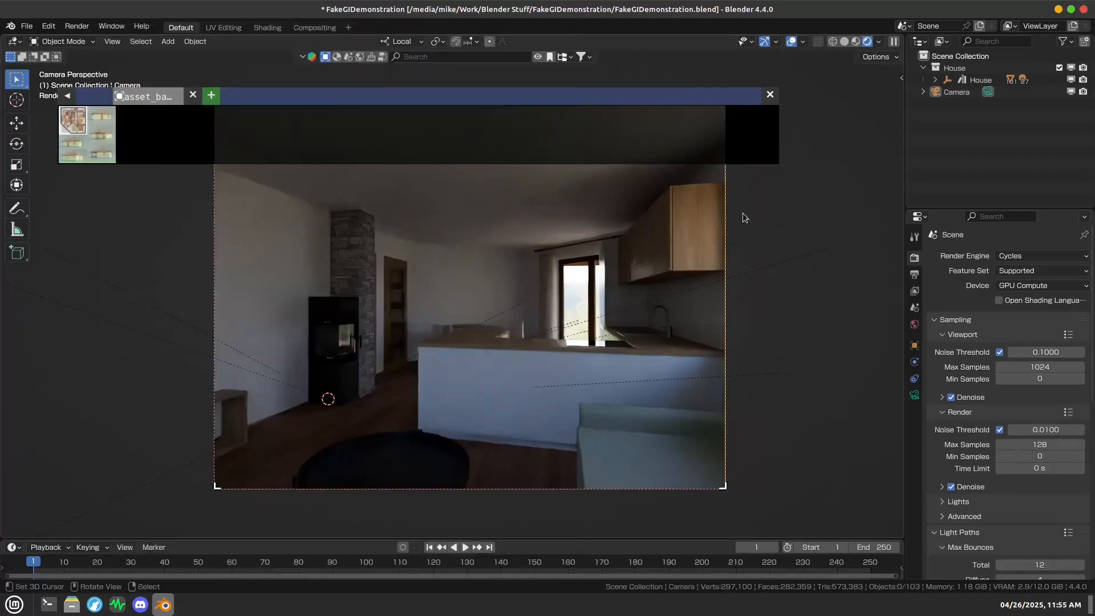
left_click(770, 95)
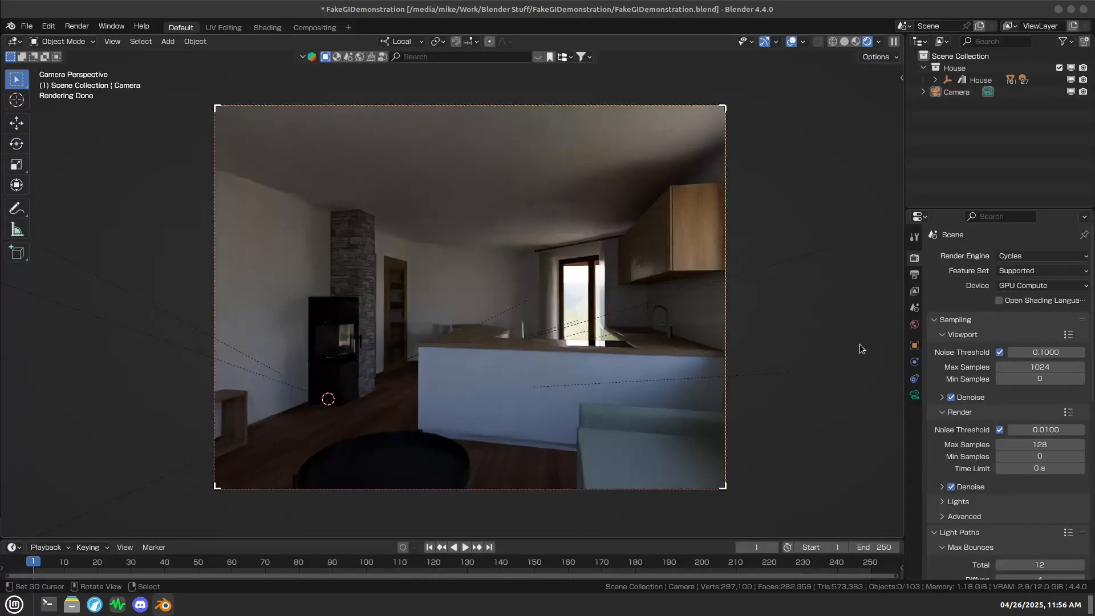
Step: Turn off denoising for the viewport render and examine the raw noise in the kitchen interior
left_click(950, 396)
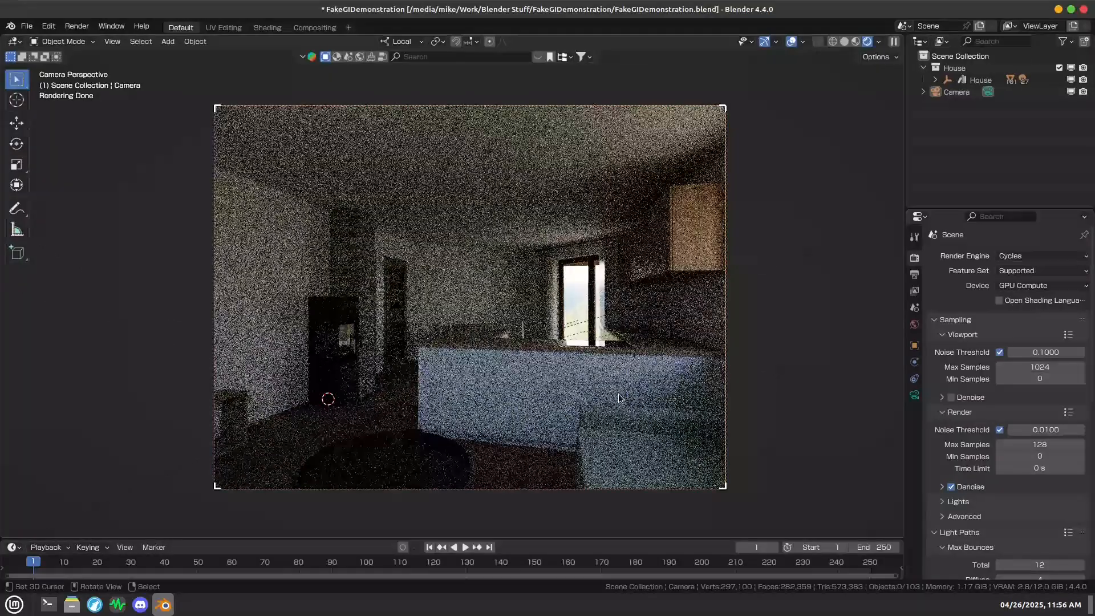
scroll(548, 318, "up", 4)
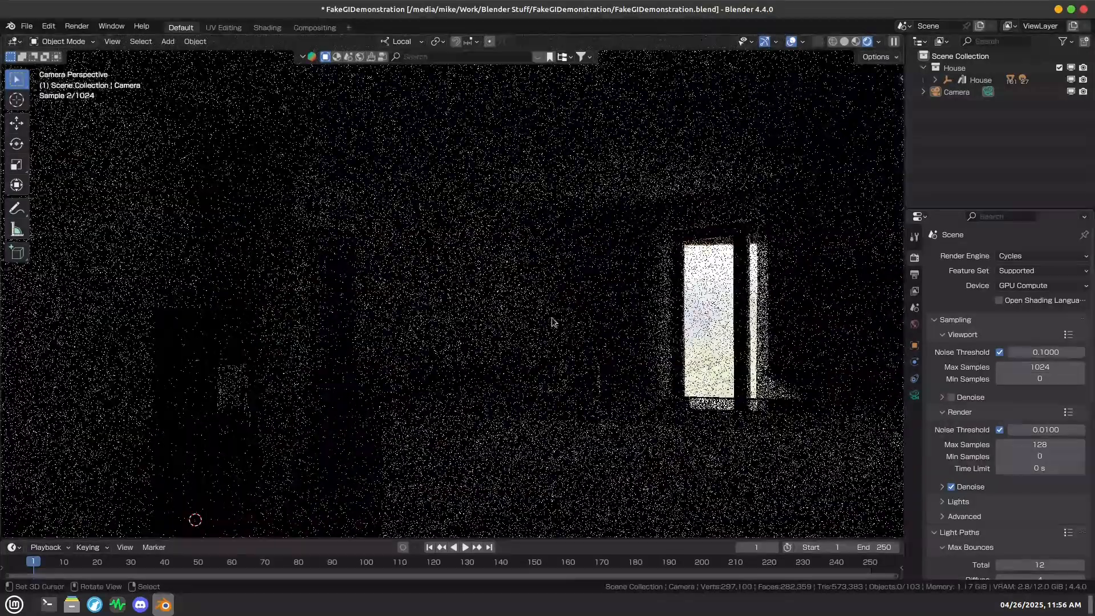
scroll(547, 318, "down", 3)
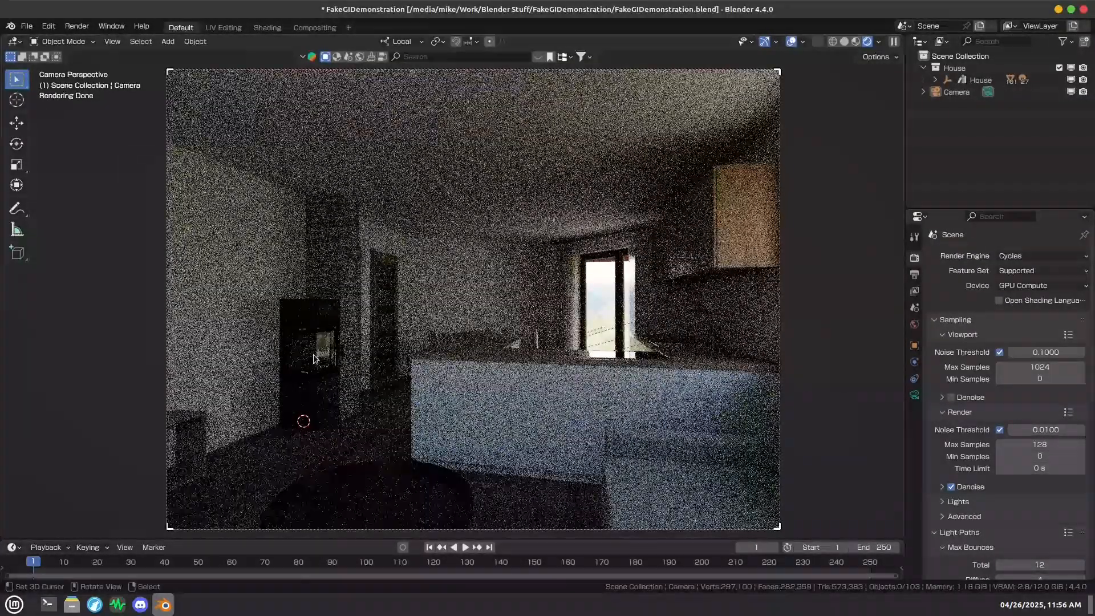
scroll(310, 351, "down", 1)
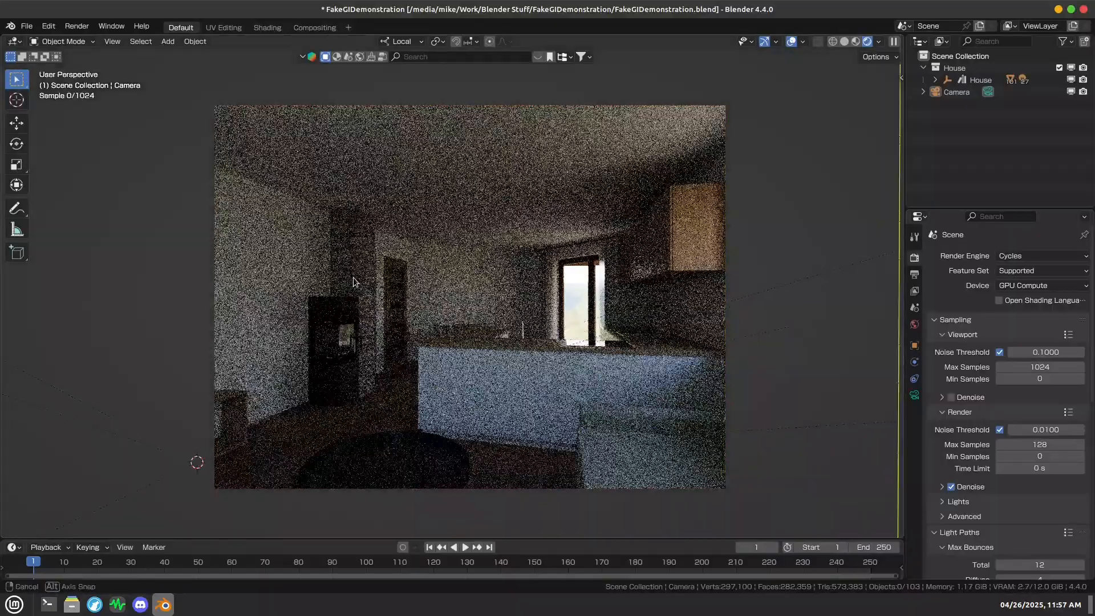
Step: Leave the camera view, switch the viewport to solid shading and add a second camera to the scene
middle_click_drag(353, 277, 354, 281)
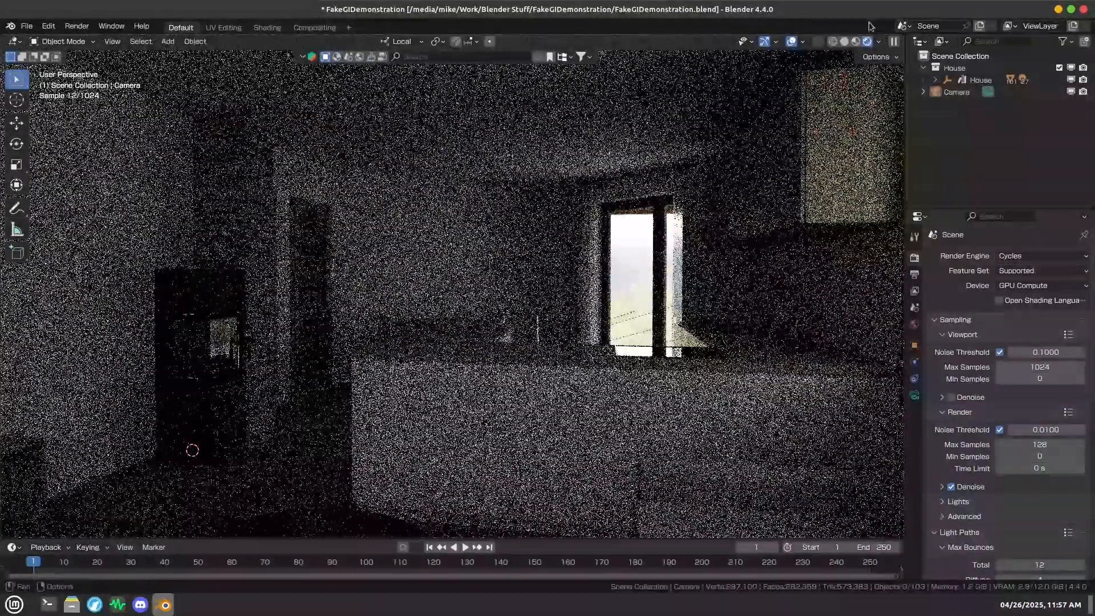
left_click(844, 42)
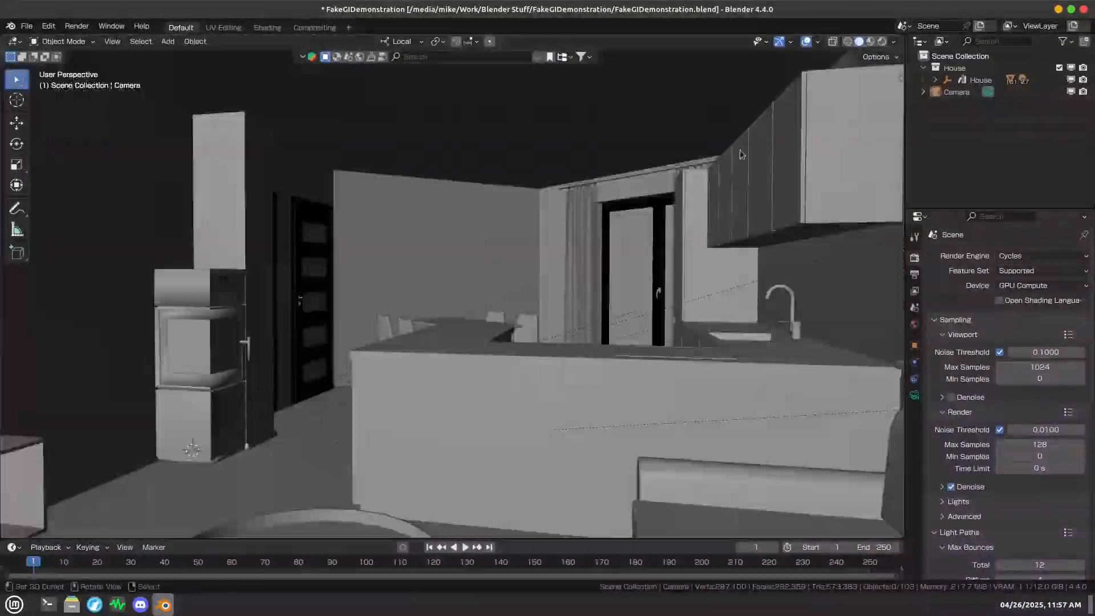
left_click(168, 41)
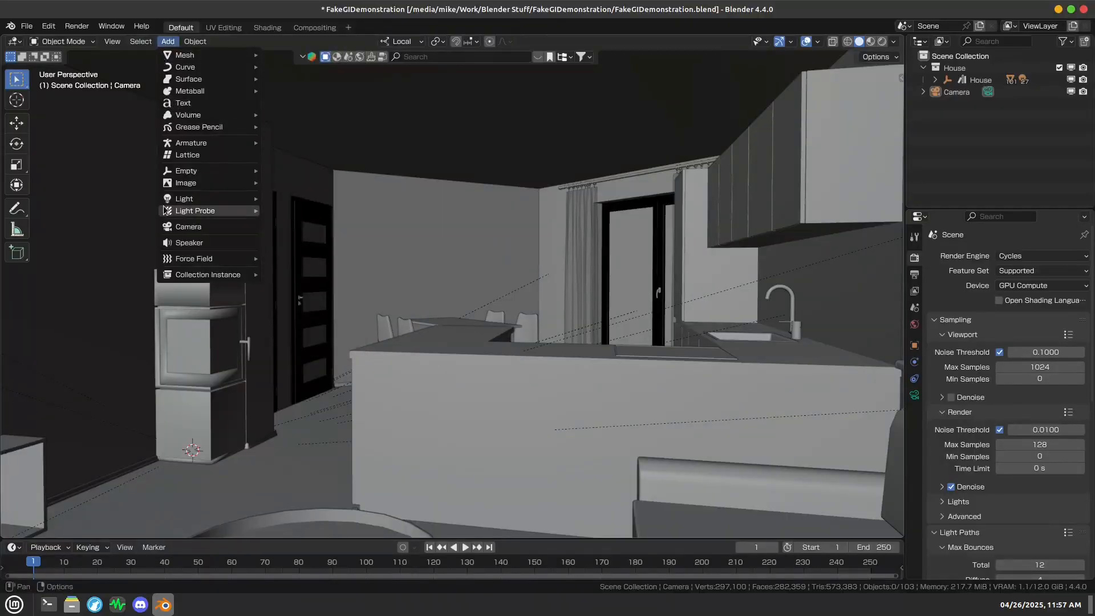
left_click(188, 227)
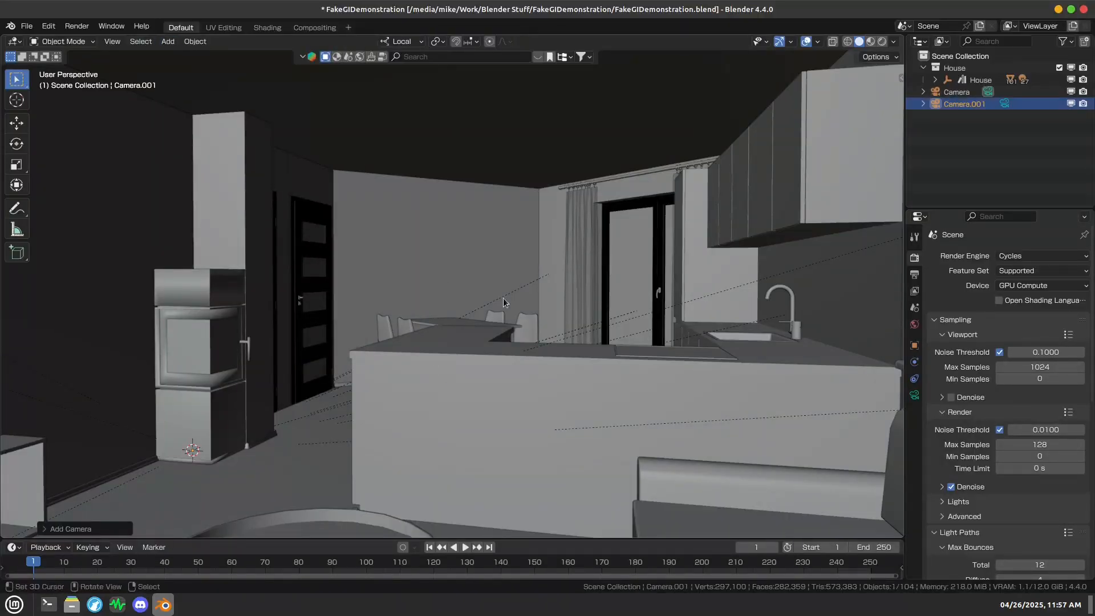
key("space")
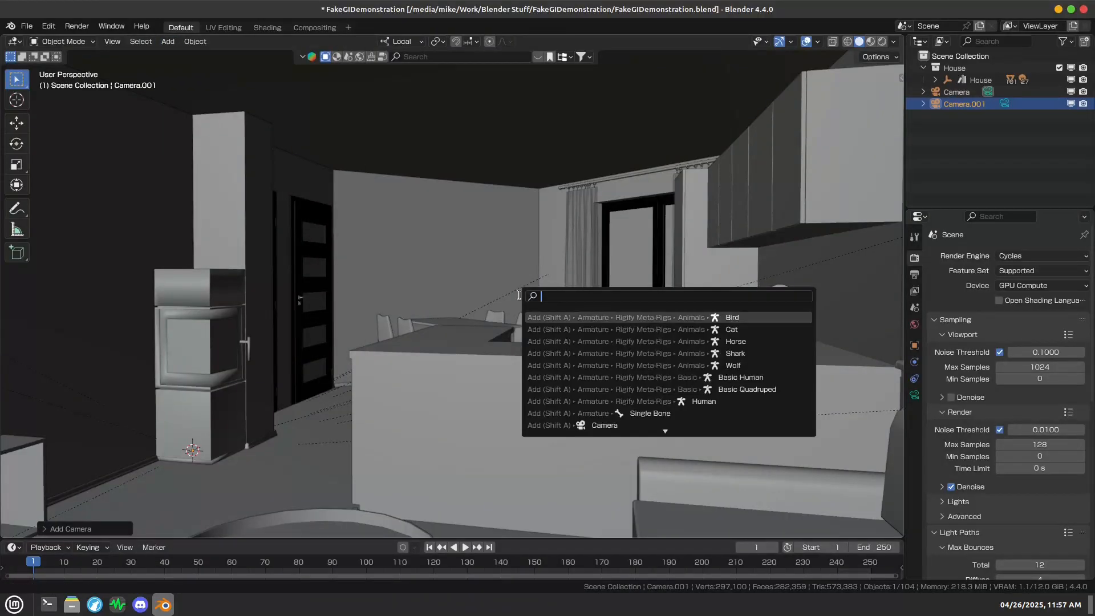
key("Escape")
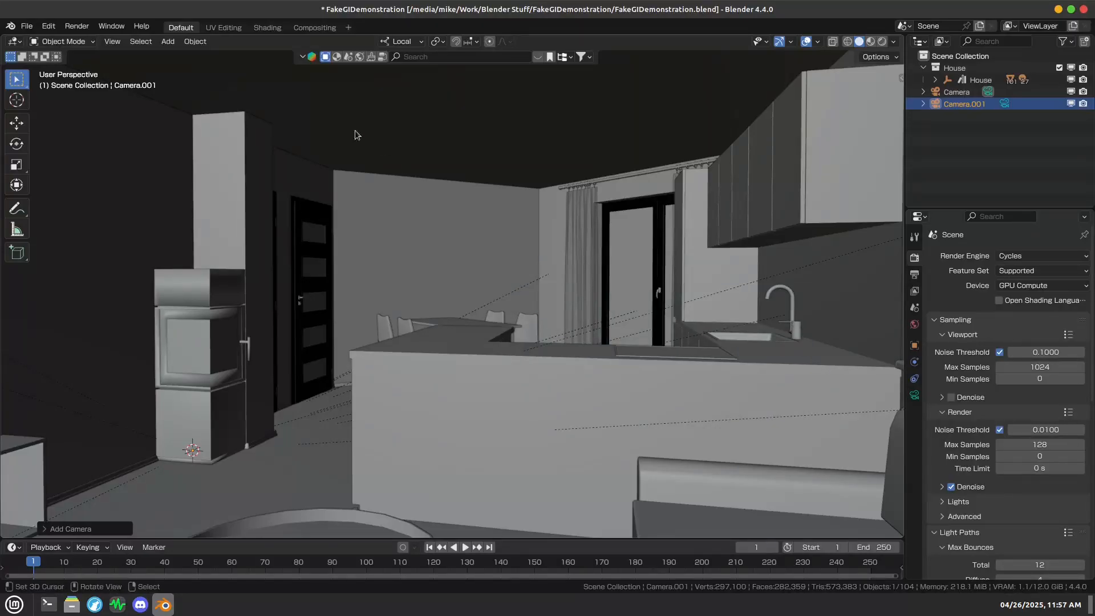
Step: Clear the rotation of the newly added camera
left_click(197, 43)
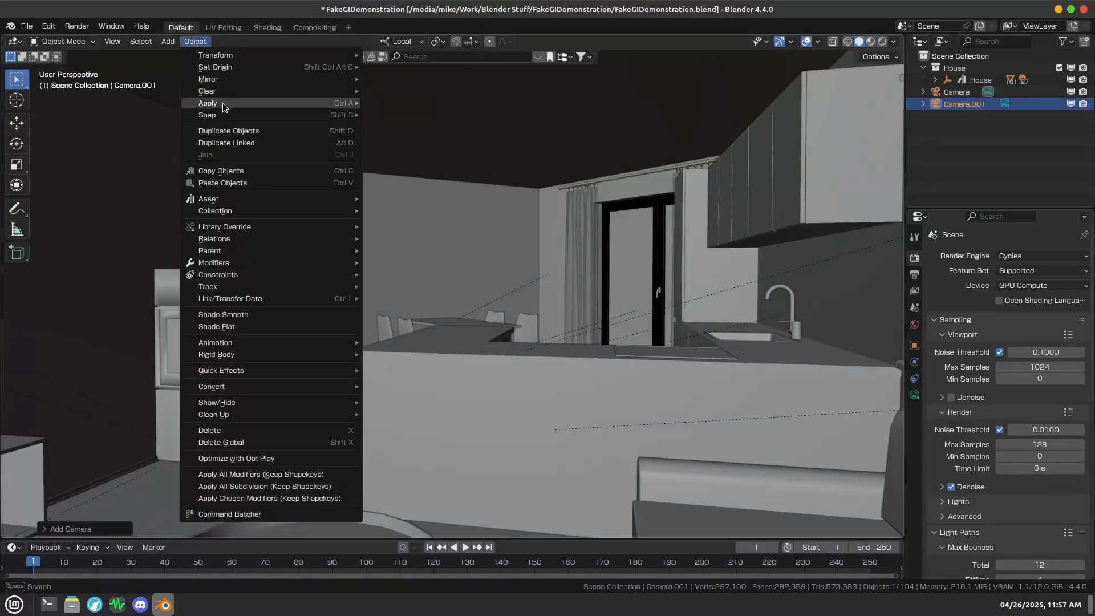
mouse_move(216, 91)
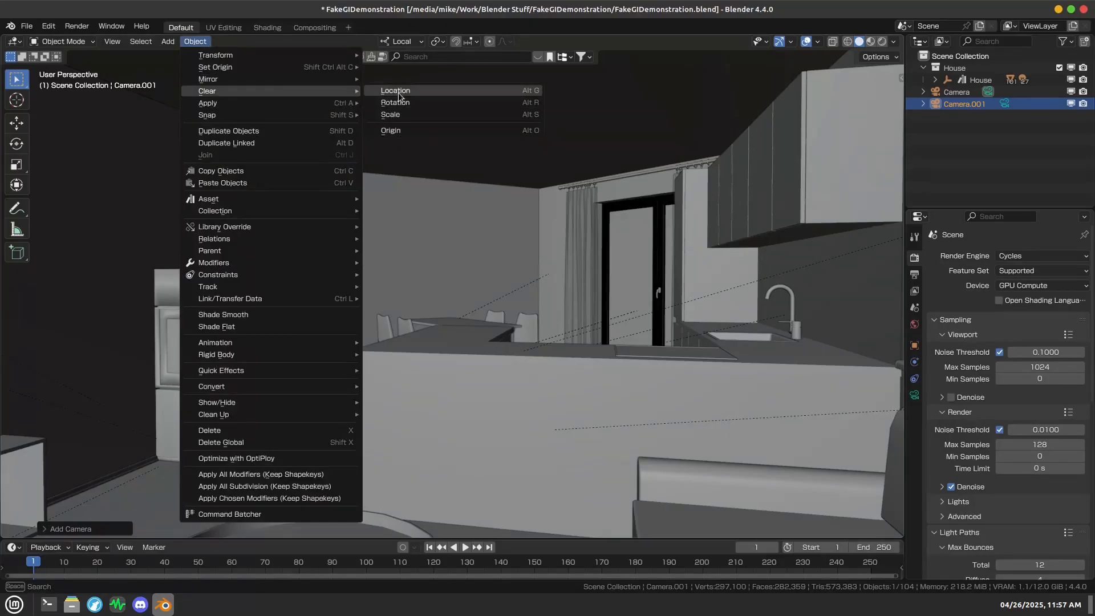
left_click(395, 103)
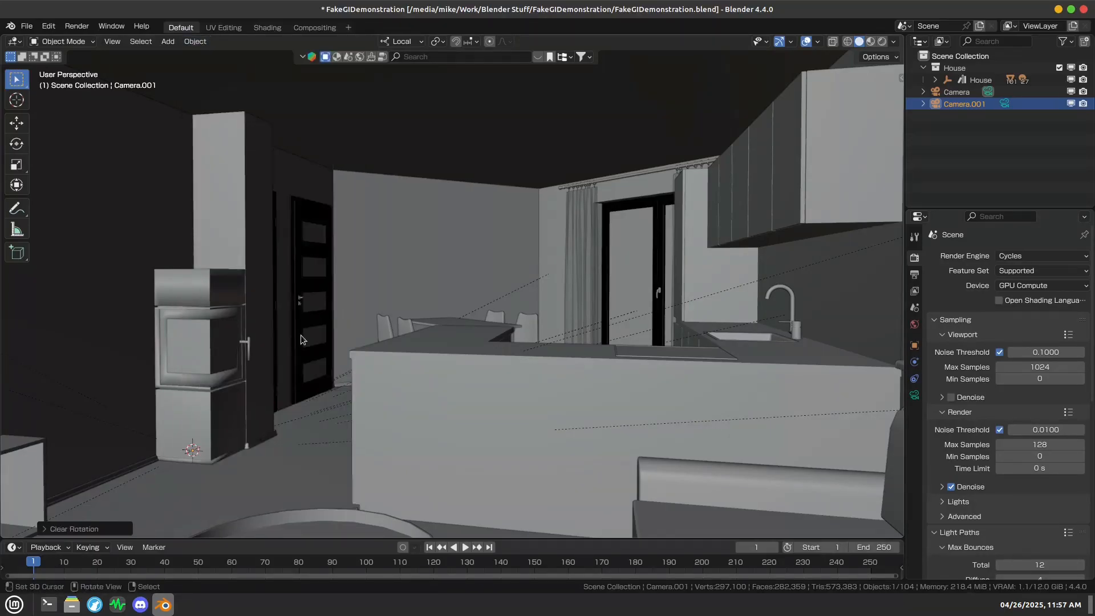
Step: Frame the new camera in the viewport and move it away from the 3D cursor into the open room
middle_click_drag(308, 350, 490, 341)
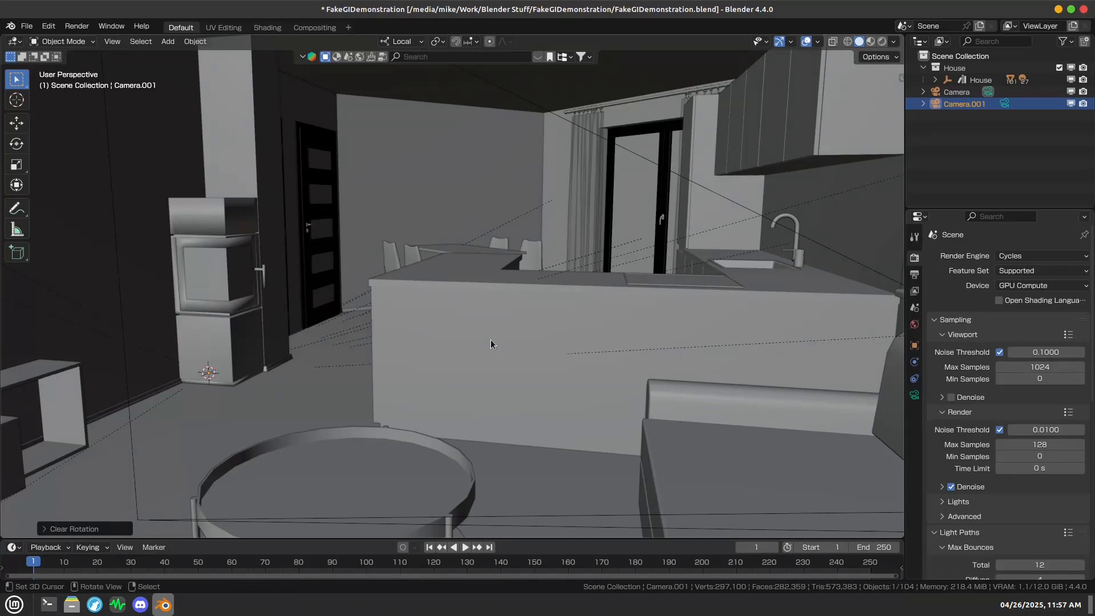
key("KP_Decimal")
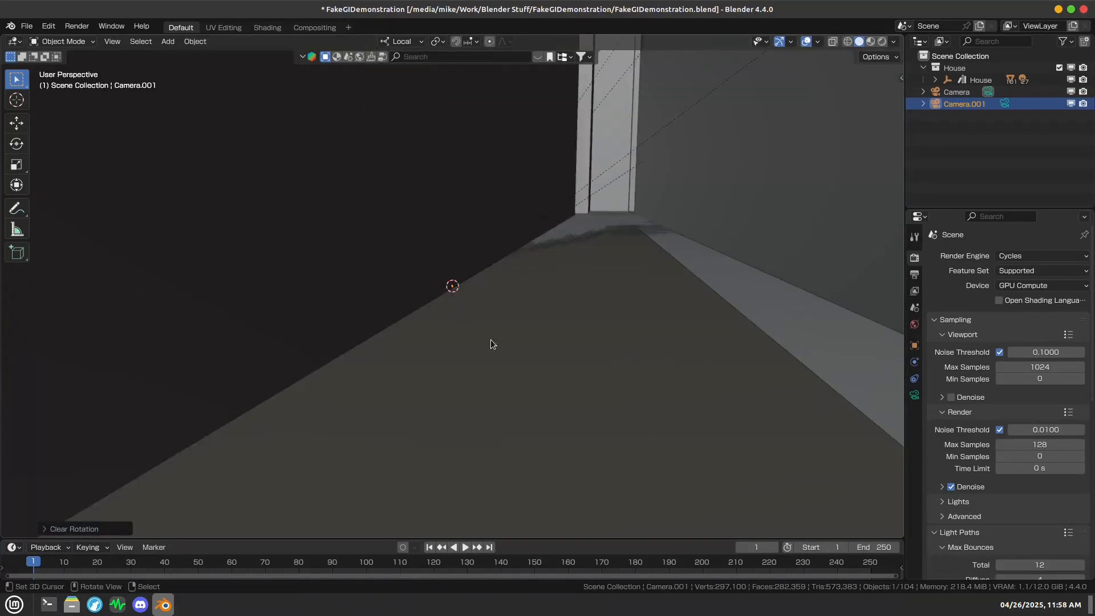
scroll(546, 355, "down", 5)
middle_click_drag(546, 355, 447, 354)
middle_click_drag(450, 296, 593, 279, "shift")
scroll(605, 348, "down", 2)
key("g")
left_click(306, 171)
Step: Raise the new camera along its local Z axis above the floor and fine-tune its height
middle_click_drag(307, 171, 553, 407, "shift")
scroll(392, 315, "down", 4)
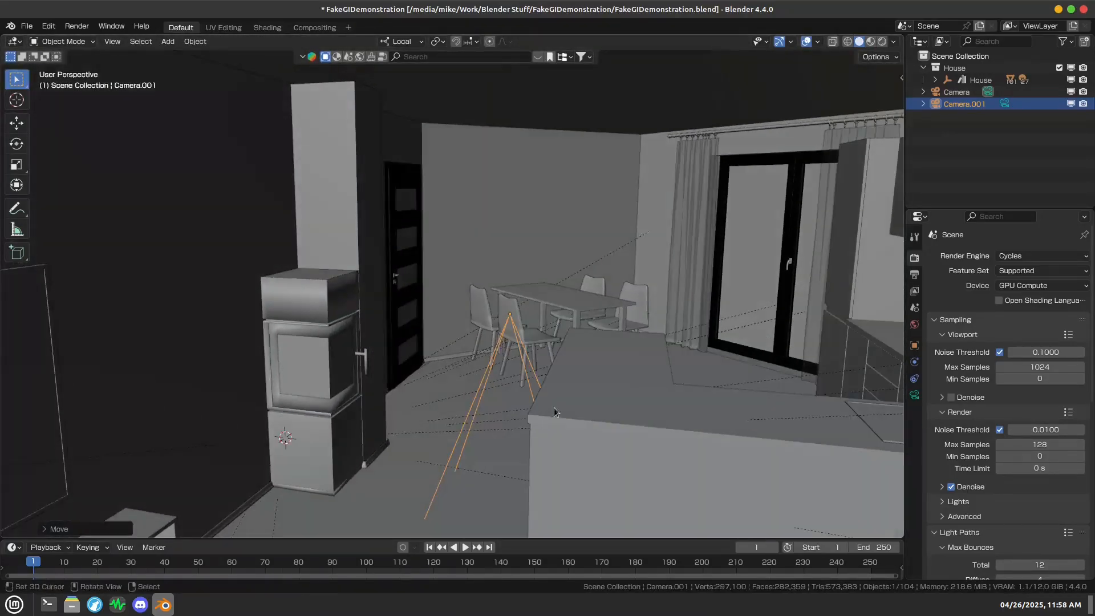
key("g")
key("z")
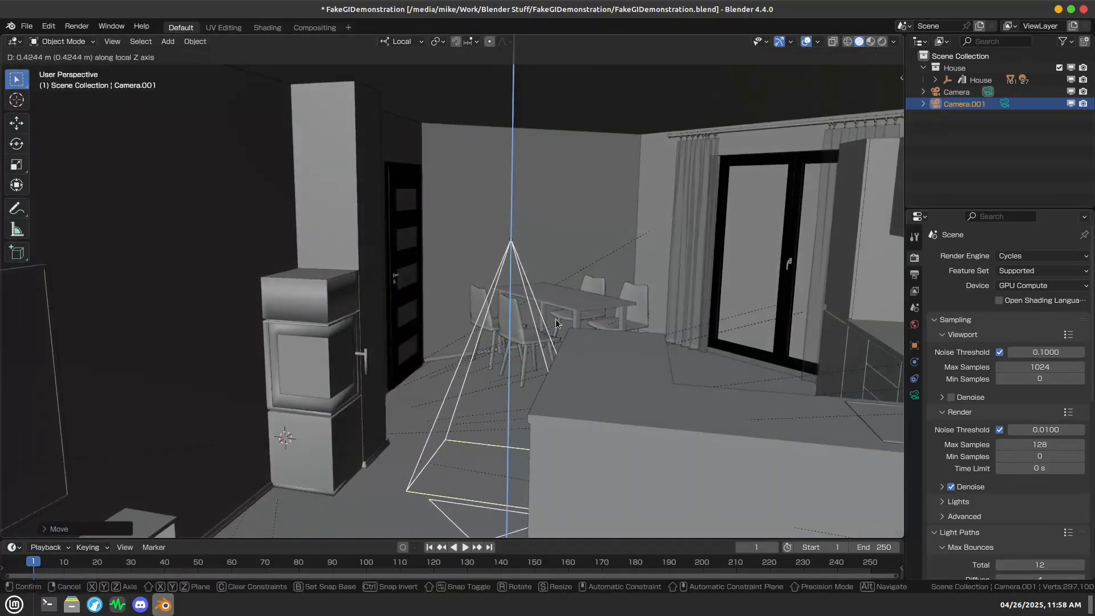
left_click(555, 319)
middle_click_drag(555, 319, 567, 305)
key("g")
key("z")
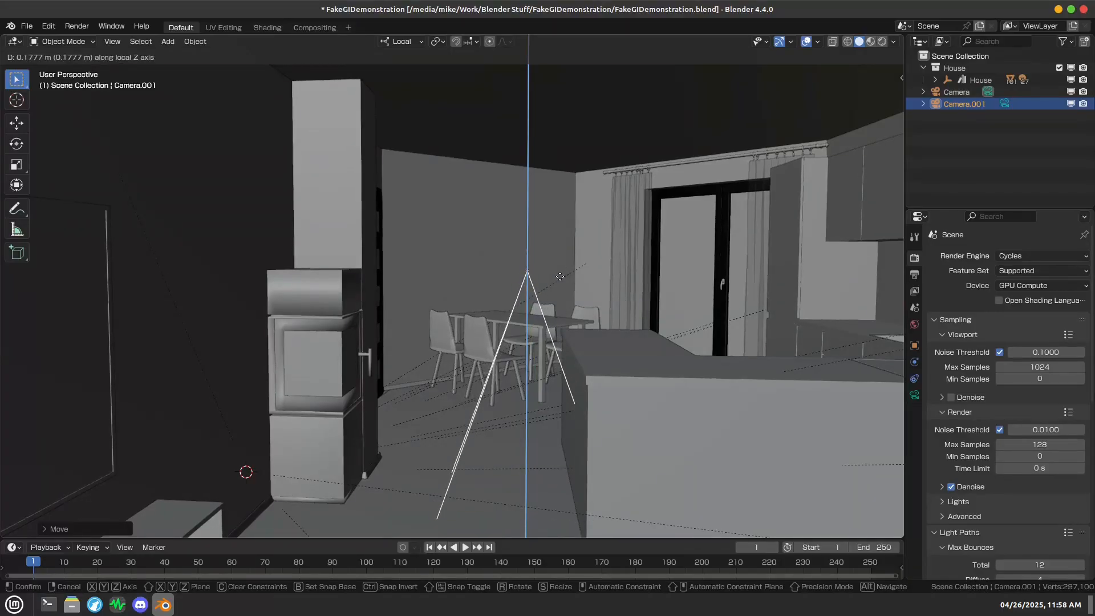
left_click(572, 308)
Step: Reposition the new camera horizontally within the house plan, using a top view in wireframe shading
middle_click_drag(572, 305, 457, 351)
scroll(499, 315, "up", 2)
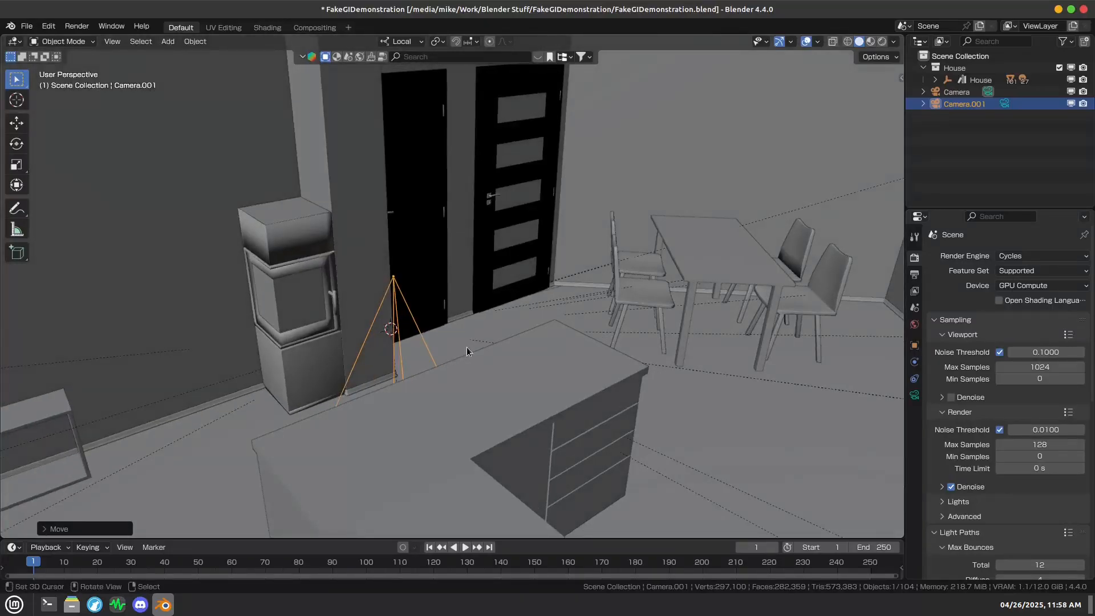
key("KP_7")
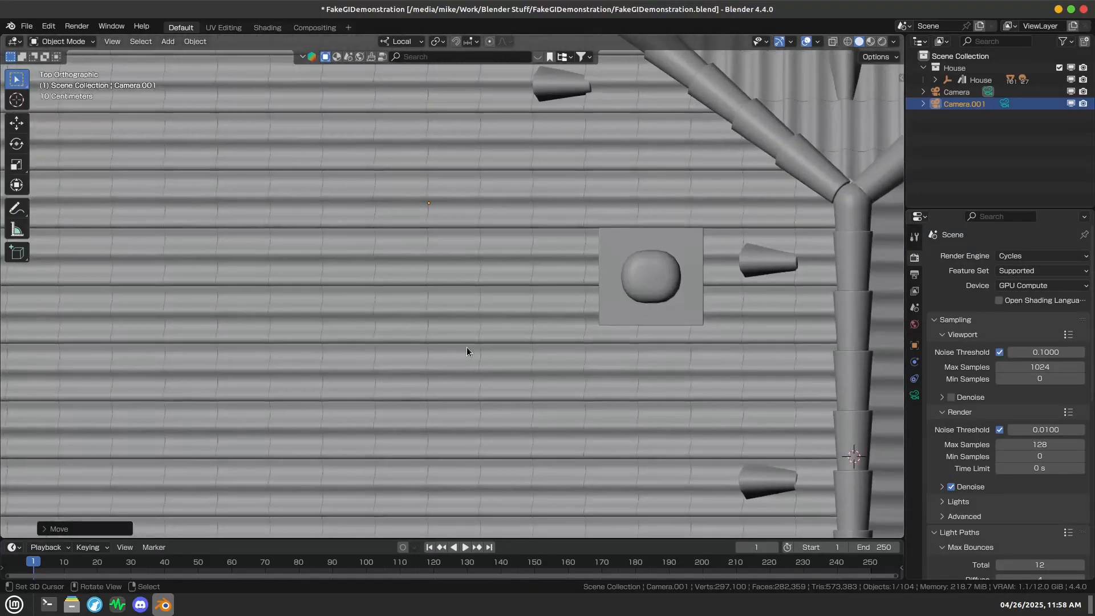
key("shift+z")
scroll(515, 321, "down", 2)
scroll(531, 315, "down", 3)
mouse_move(476, 316)
middle_mouse_down("shift")
mouse_move(532, 315)
mouse_move(430, 279)
mouse_move(518, 209)
mouse_move(503, 252)
middle_mouse_up("shift")
scroll(531, 315, "up", 2)
key("shift+z")
scroll(563, 278, "up", 4)
mouse_move(563, 278)
middle_mouse_down()
mouse_move(402, 301)
mouse_move(488, 352)
middle_mouse_up()
scroll(476, 356, "down", 8)
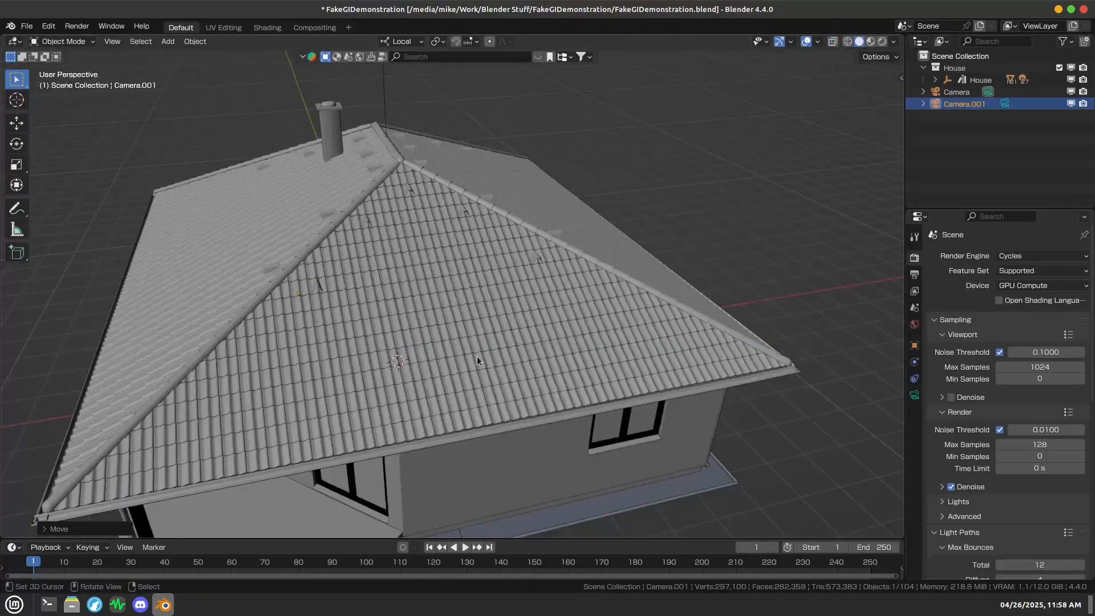
key("KP_7")
key("shift+z")
scroll(477, 368, "up", 6)
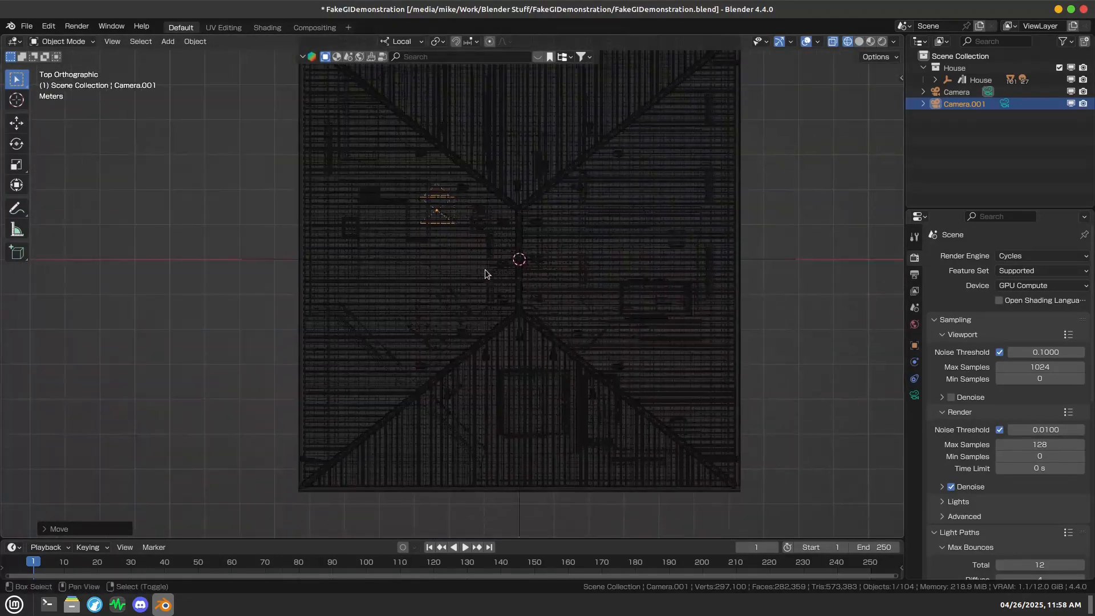
key("g")
left_click(436, 235)
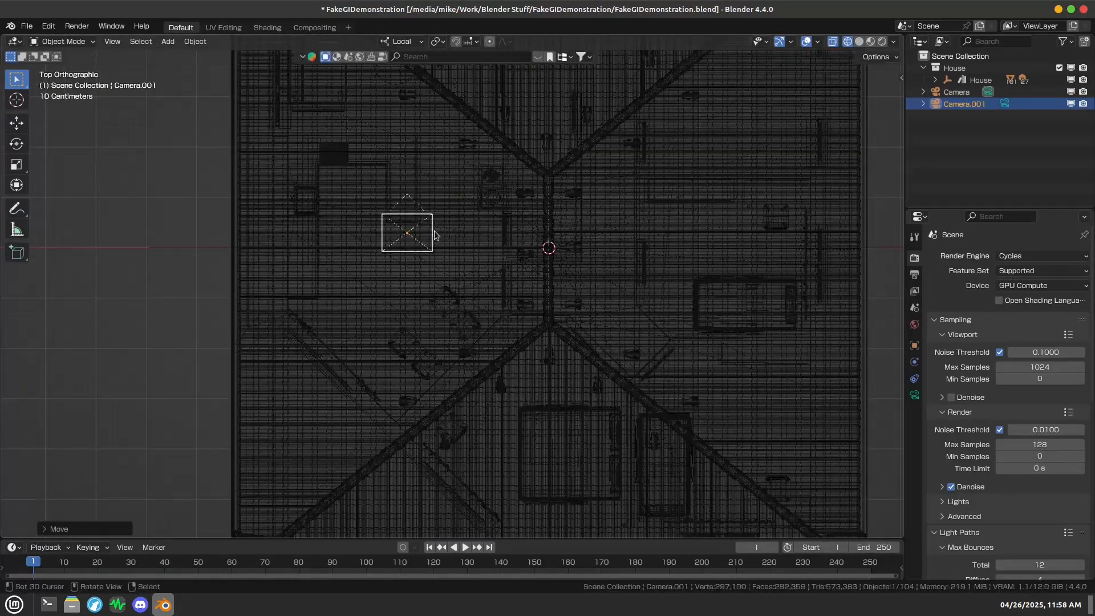
Step: Return to solid shading inside the room and shift the new camera along its local X axis
middle_click_drag(435, 236, 412, 216)
key("shift+z")
scroll(396, 268, "up", 6)
scroll(395, 269, "up", 3)
middle_click_drag(555, 241, 512, 344, "shift")
scroll(536, 365, "down", 6)
mouse_move(422, 345)
middle_mouse_down()
mouse_move(469, 307)
mouse_move(574, 308)
mouse_move(423, 262)
mouse_move(406, 279)
mouse_move(532, 289)
mouse_move(409, 289)
mouse_move(526, 336)
mouse_move(491, 320)
mouse_move(477, 344)
mouse_move(556, 357)
mouse_move(552, 344)
mouse_move(567, 365)
mouse_move(484, 320)
mouse_move(532, 313)
mouse_move(445, 357)
mouse_move(502, 349)
mouse_move(424, 360)
middle_mouse_up()
key("g")
key("x")
left_click(502, 316)
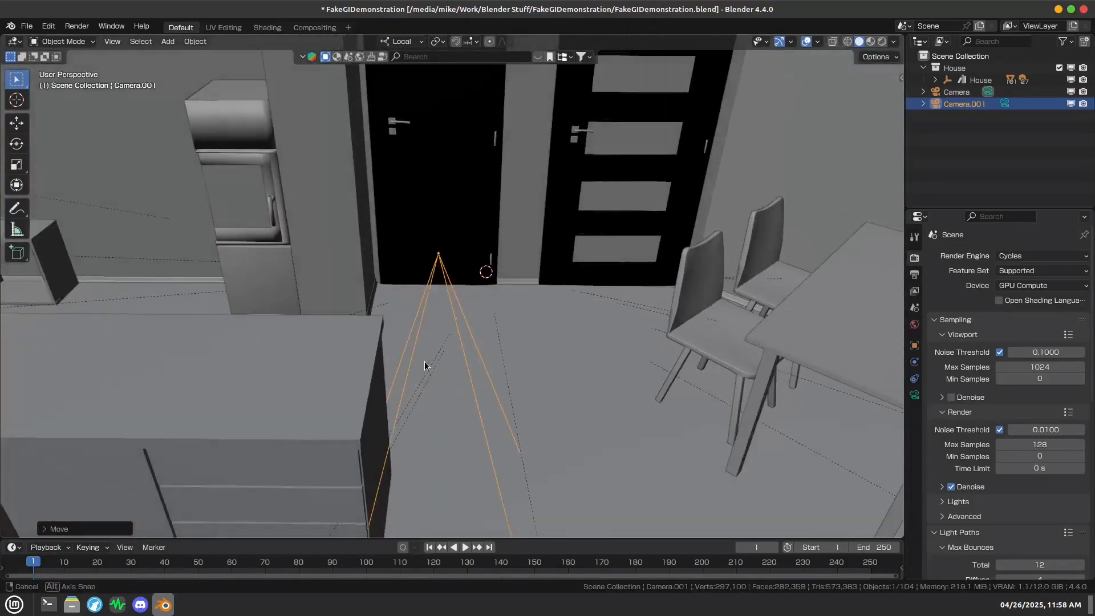
Step: Adjust the new camera's position between the kitchen counter and dining table along its local Y and X axes
key("g")
key("y")
left_click(496, 360)
middle_click_drag(496, 359, 439, 296)
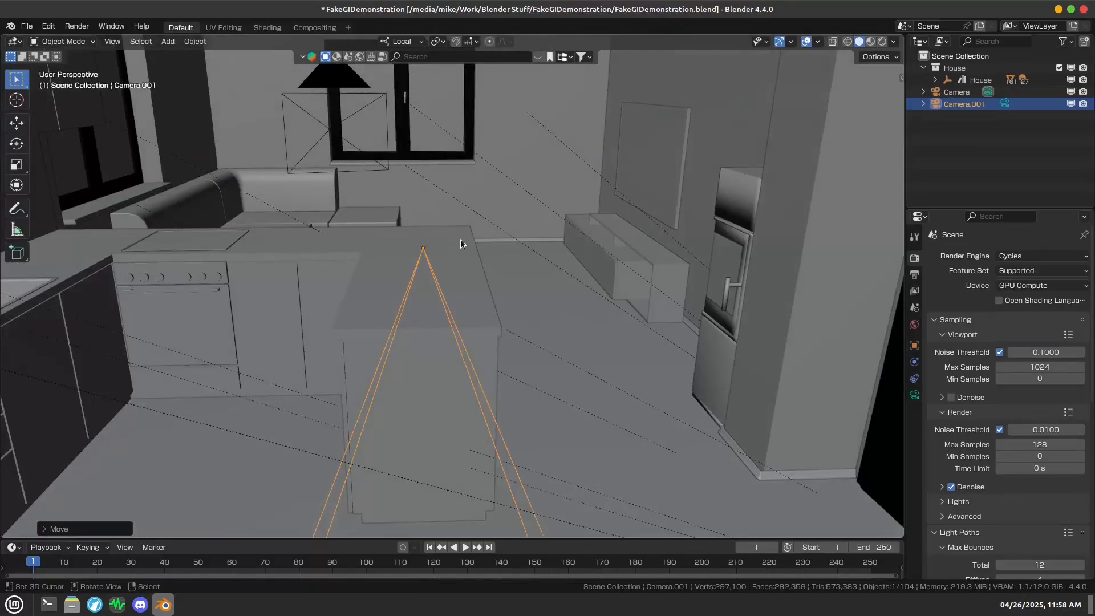
middle_click_drag(460, 238, 406, 334)
key("g")
key("x")
left_click(494, 335)
Step: Rotate the new camera 90° about its local X axis so that it points horizontally into the room
middle_click_drag(494, 338, 584, 377)
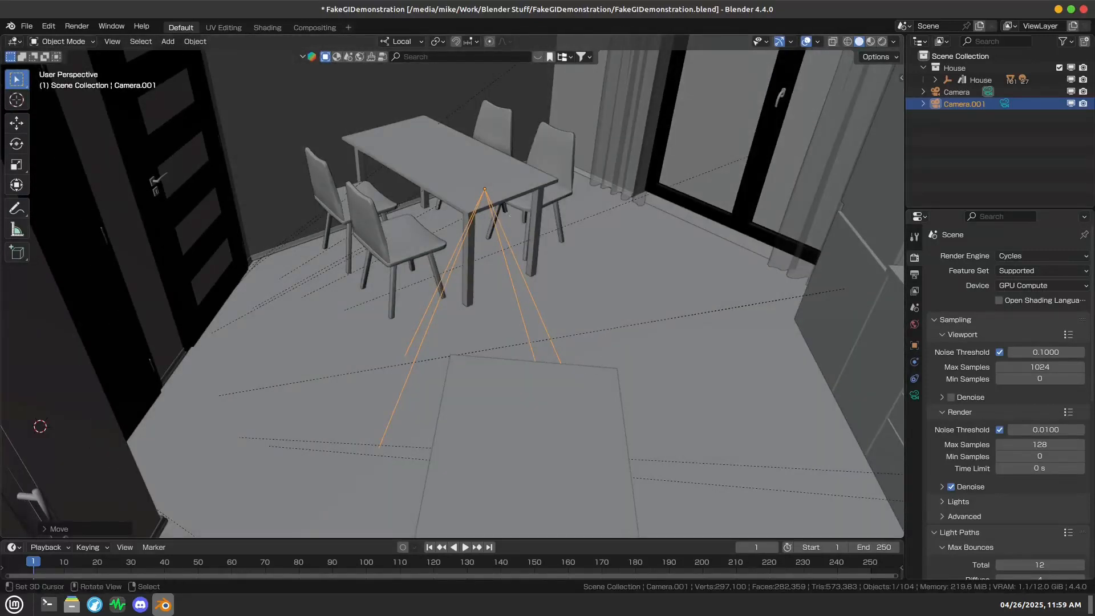
key("r")
key("x")
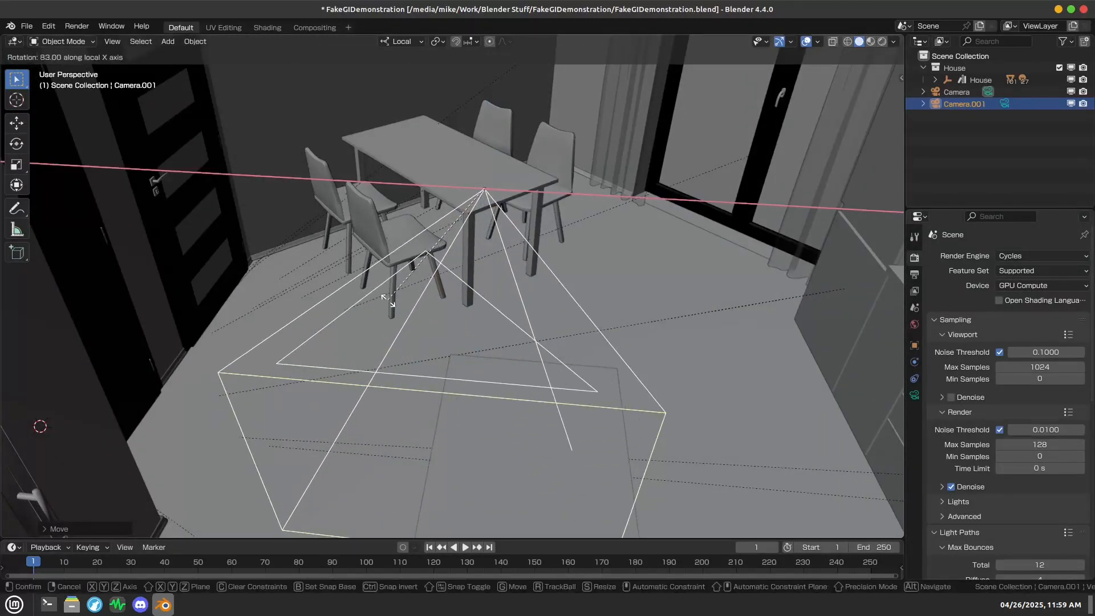
type("90")
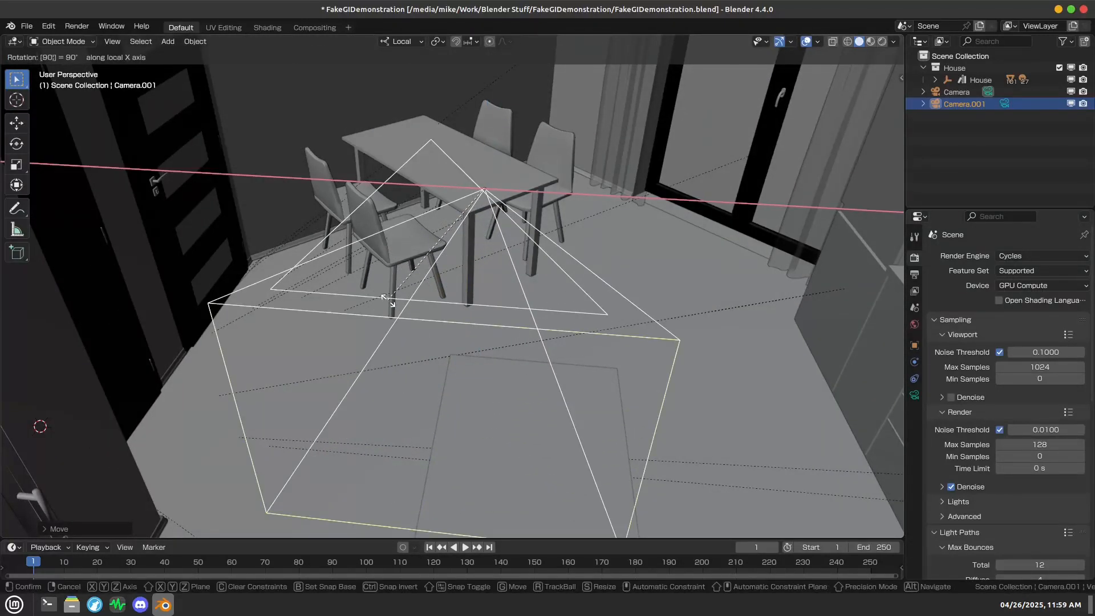
key("Return")
middle_click_drag(570, 345, 469, 334)
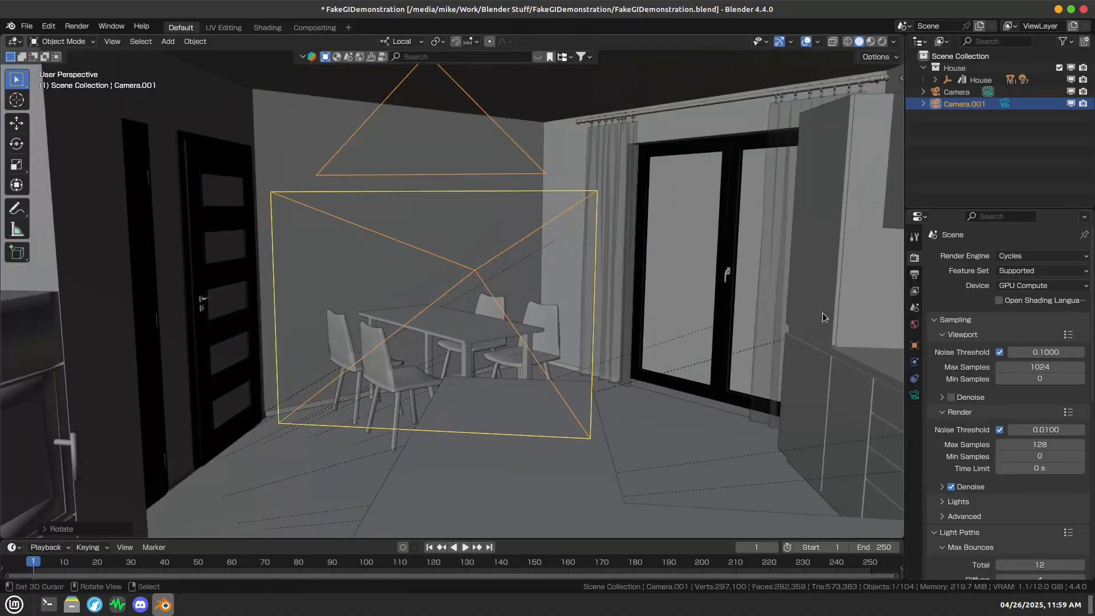
Step: Make Camera.001 the active scene camera and look through it in the viewport
left_click(914, 308)
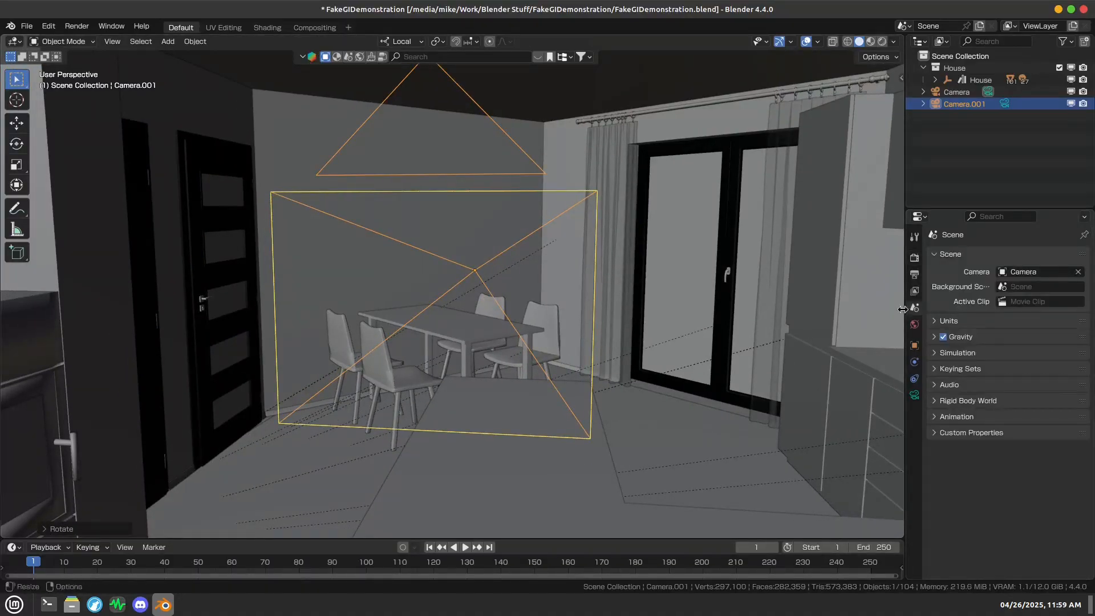
left_click(1023, 271)
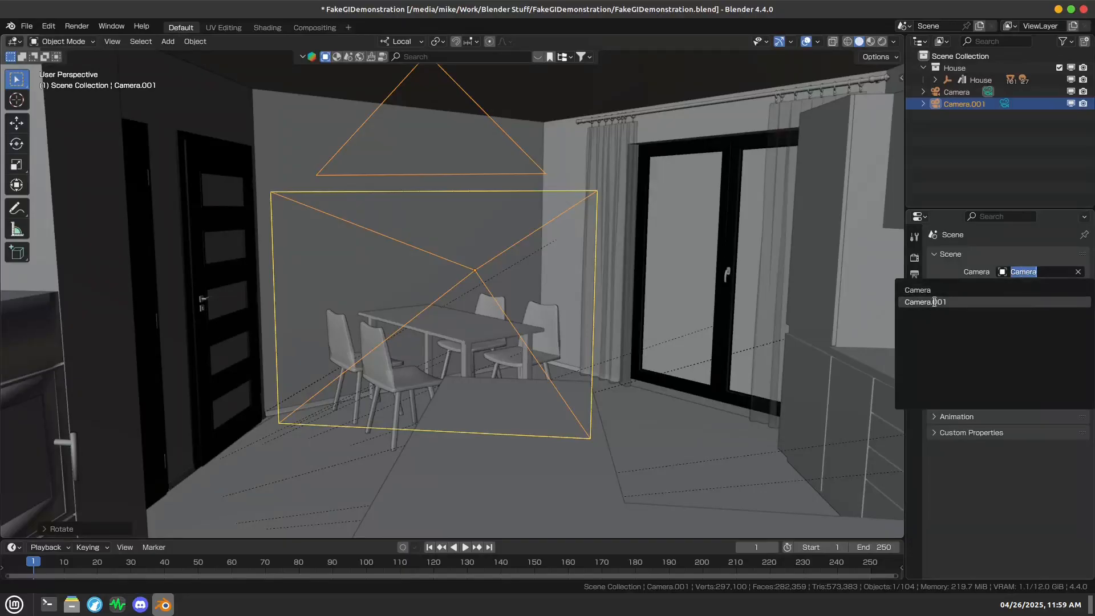
left_click(933, 301)
key("KP_0")
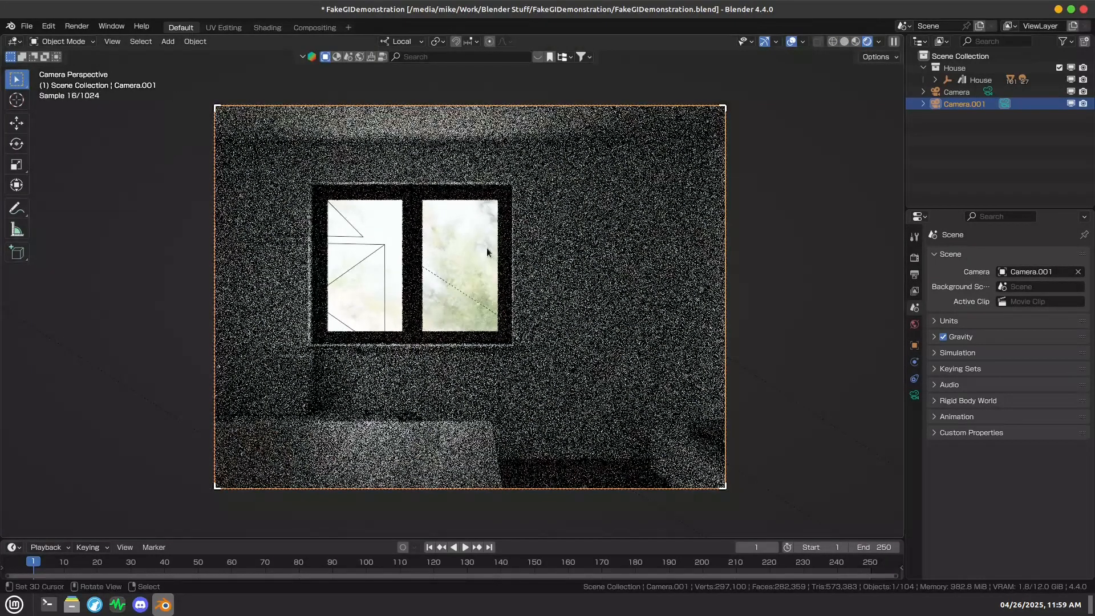
Step: Change Camera.001's lens type to Panoramic with the Equirectangular panorama type
left_click(914, 394)
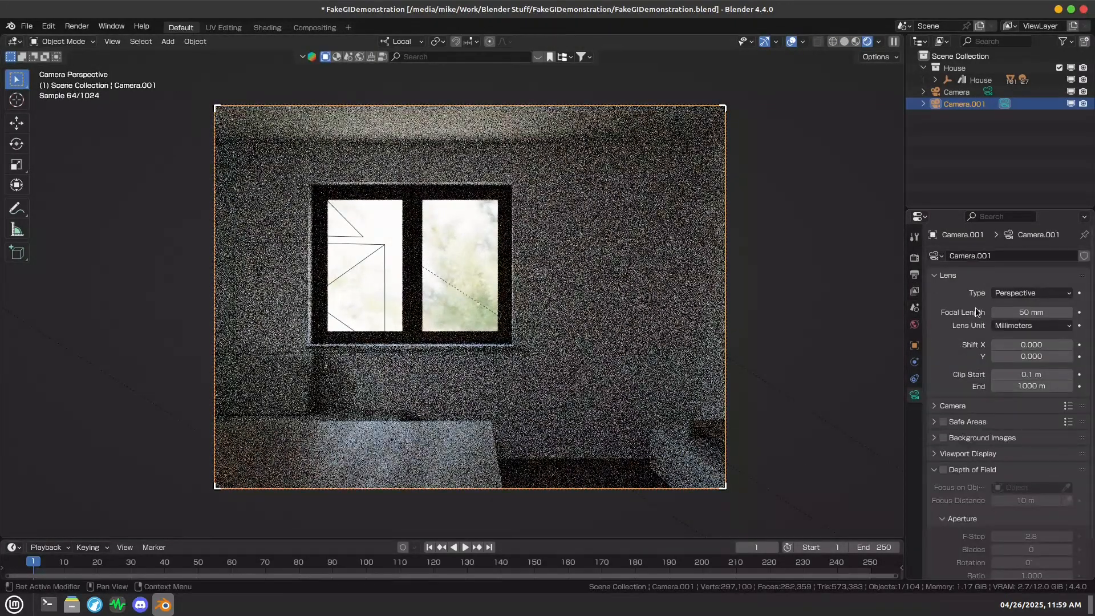
left_click(1014, 293)
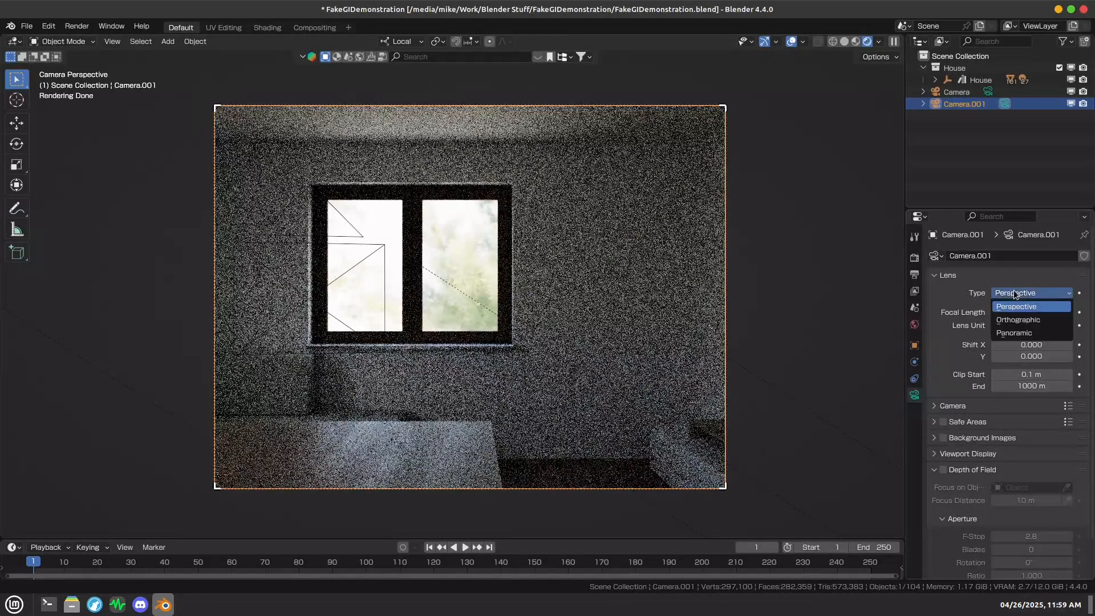
left_click(1004, 333)
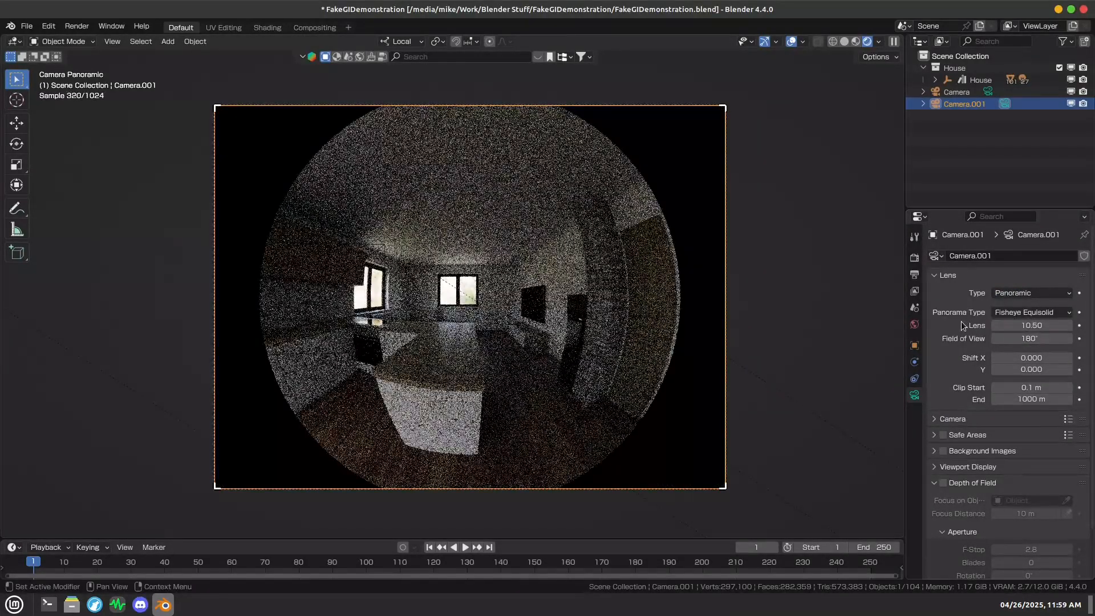
left_click(1010, 313)
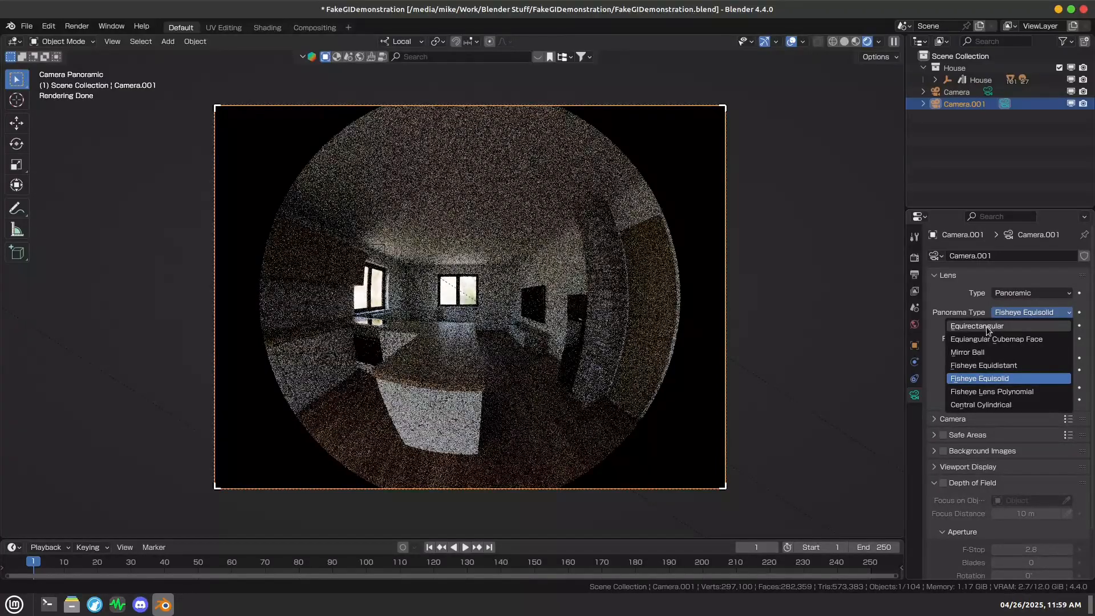
left_click(992, 326)
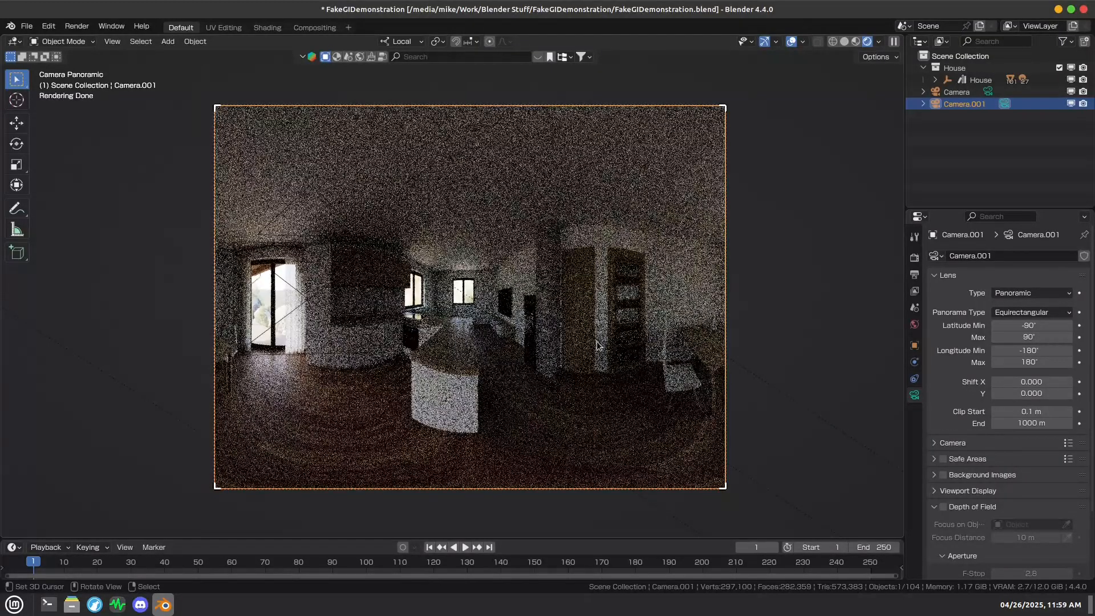
Step: Set the render output resolution to 128 px by 128 px
left_click(914, 276)
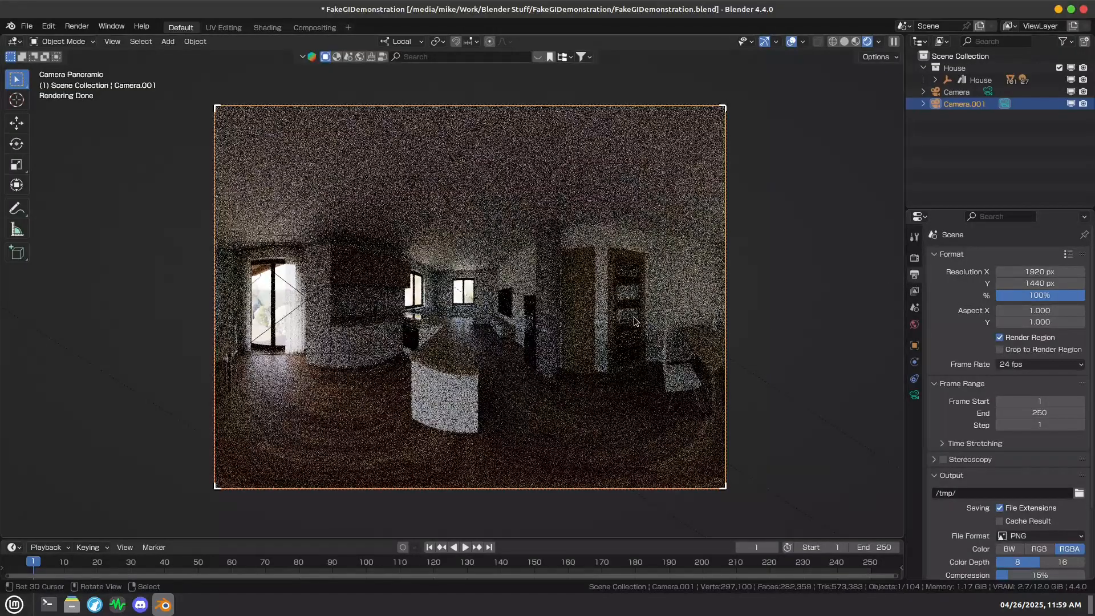
left_click(1036, 276)
type("128")
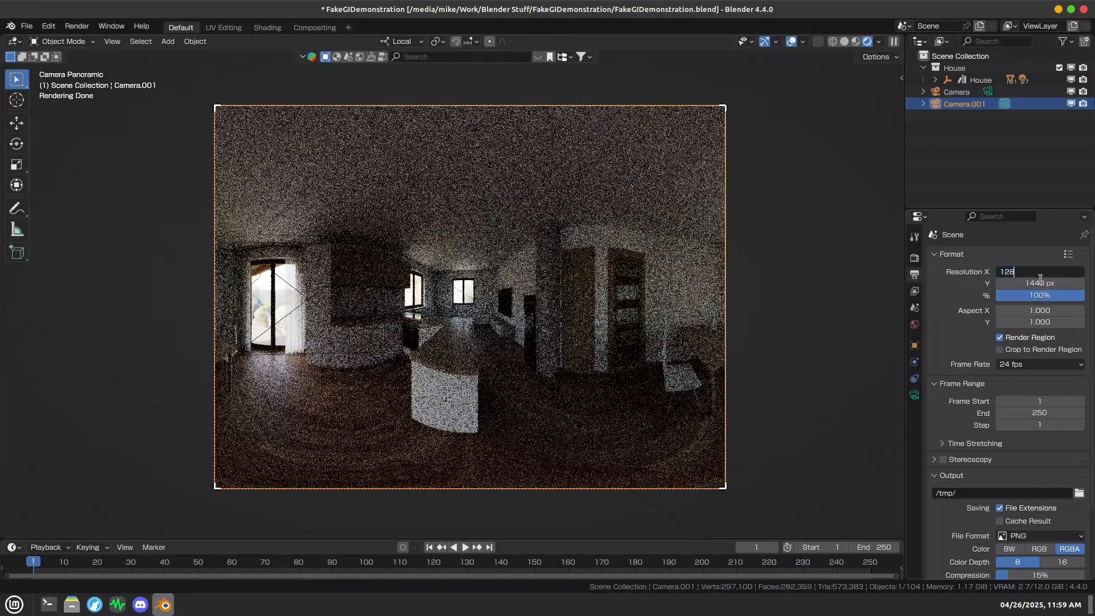
key("Tab")
type("12")
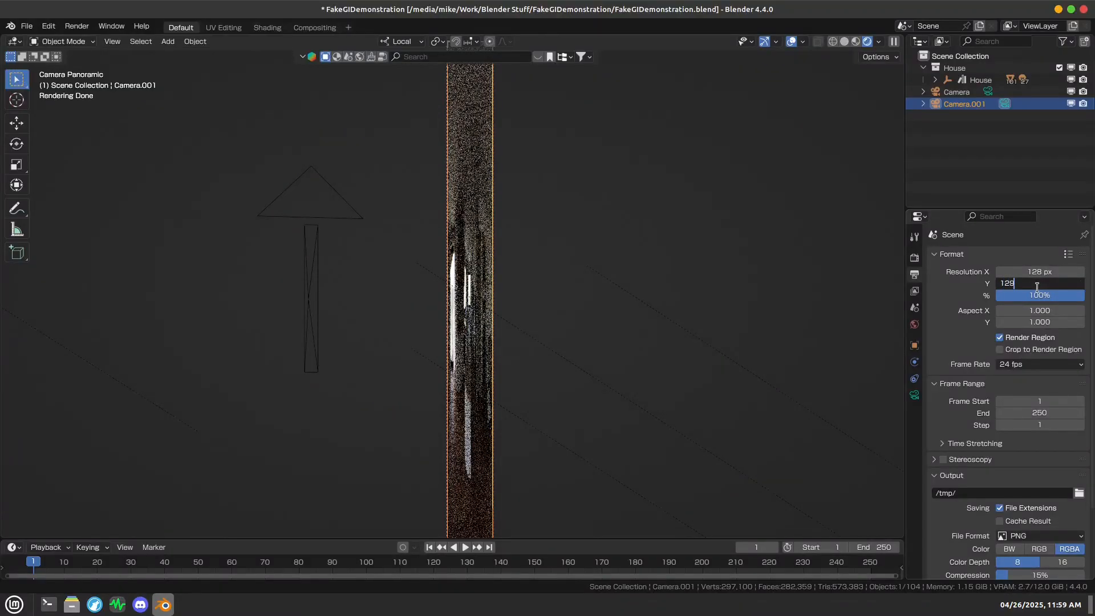
type("8")
key("Return")
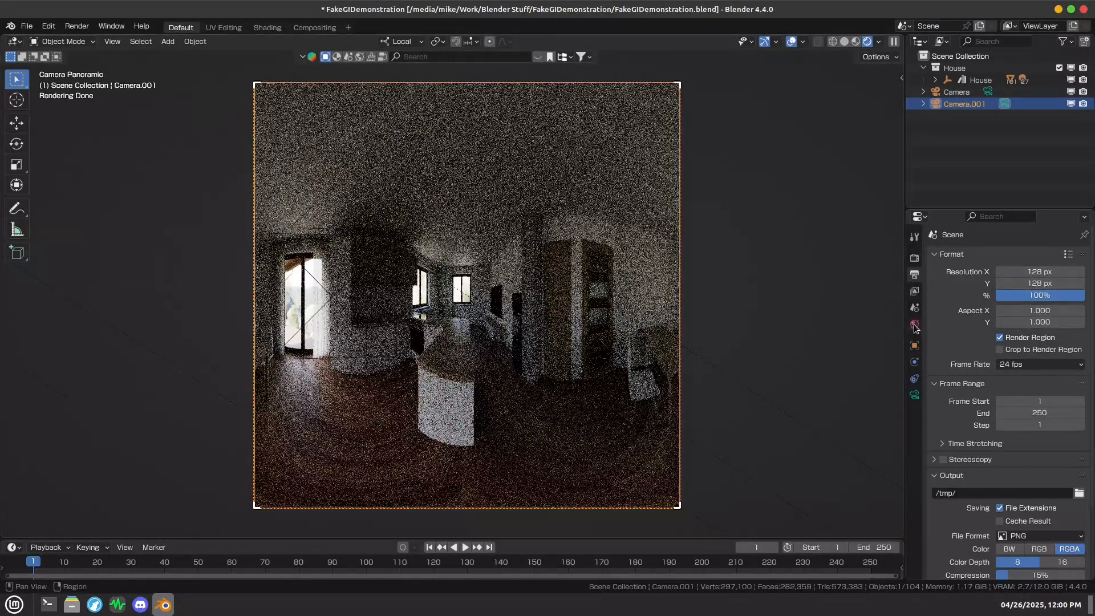
Step: Render the panoramic image and inspect the result in the Compositing workspace
left_click(913, 395)
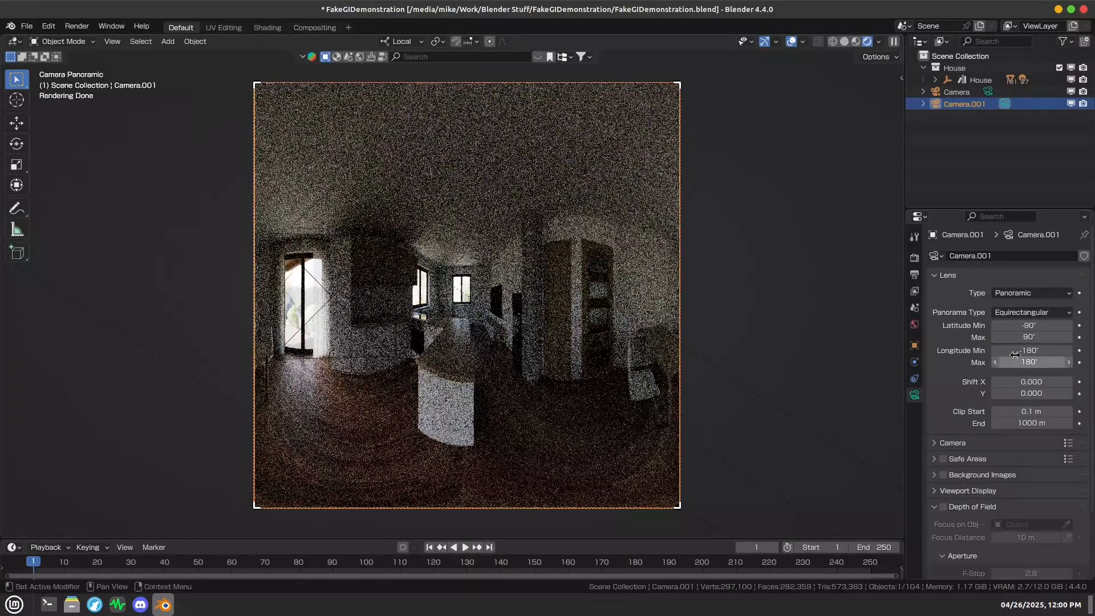
left_click(76, 26)
left_click(91, 41)
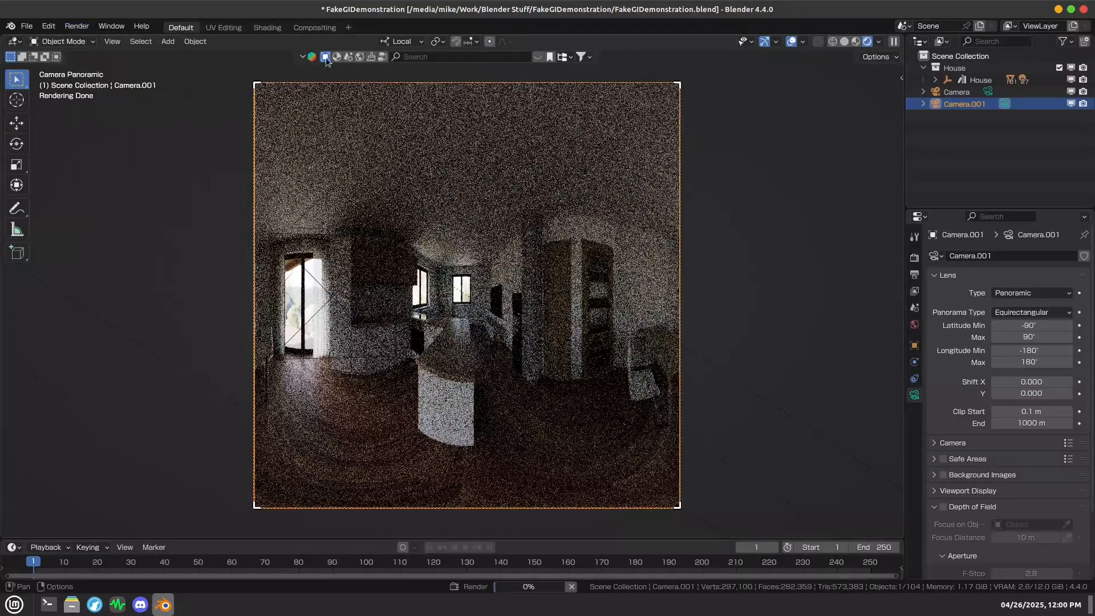
left_click(313, 27)
scroll(621, 212, "up", 10)
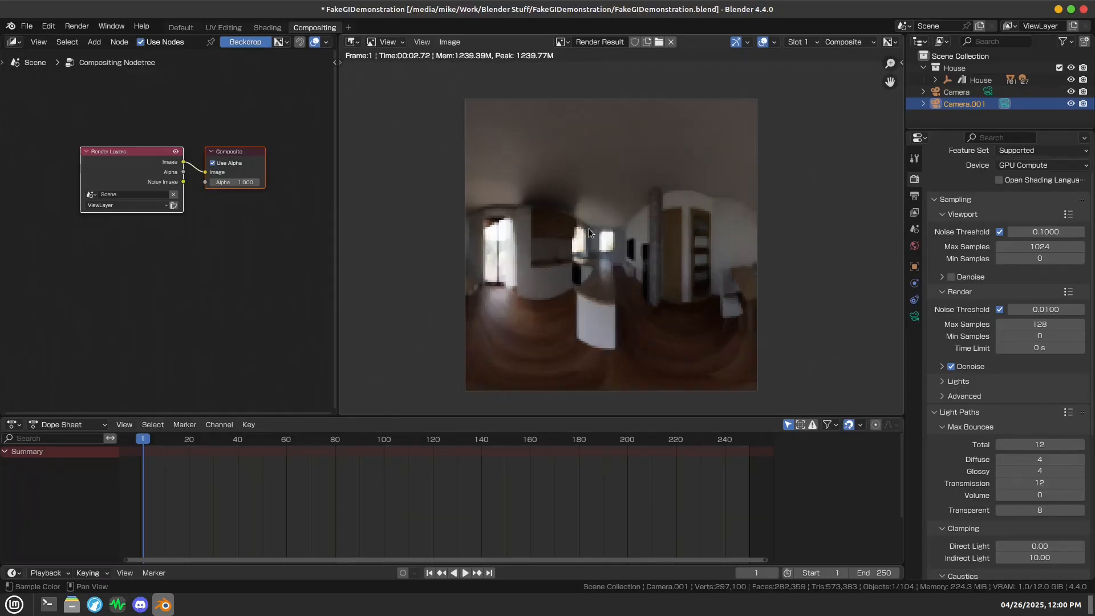
scroll(574, 226, "down", 1)
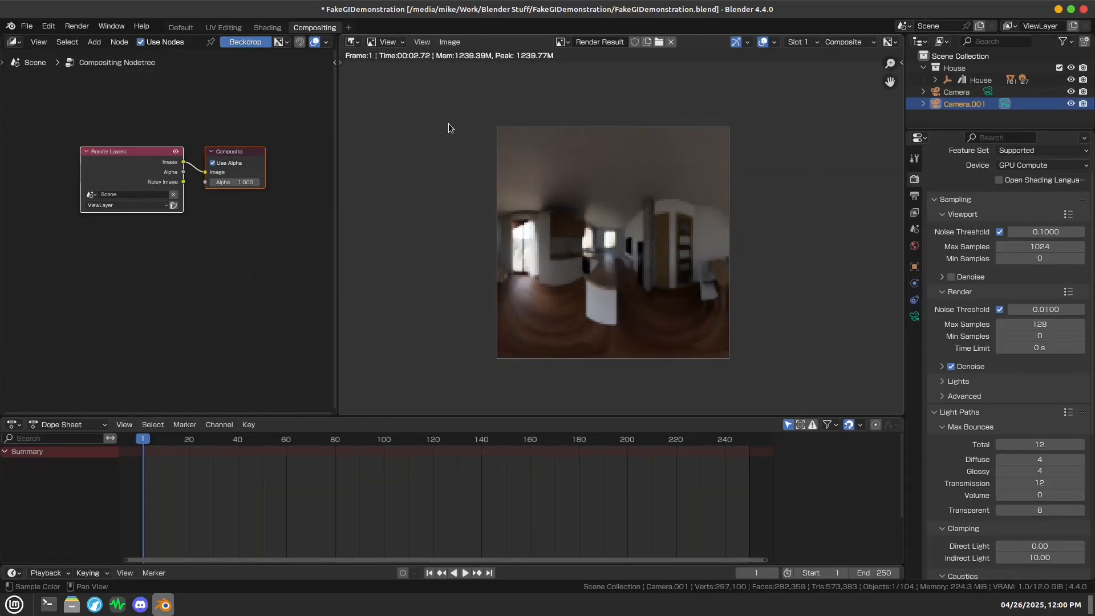
Step: Save the rendered panorama over env.exr as OpenEXR with RGB color, half-float color depth and the DWAA (lossy) codec
left_click(449, 42)
left_click(478, 126)
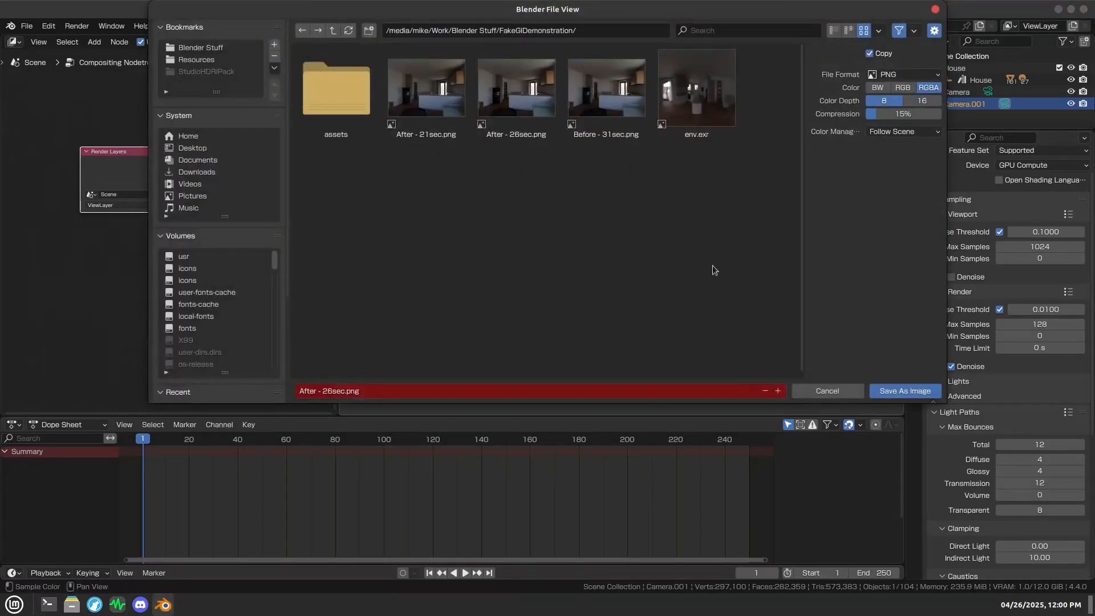
left_click(912, 74)
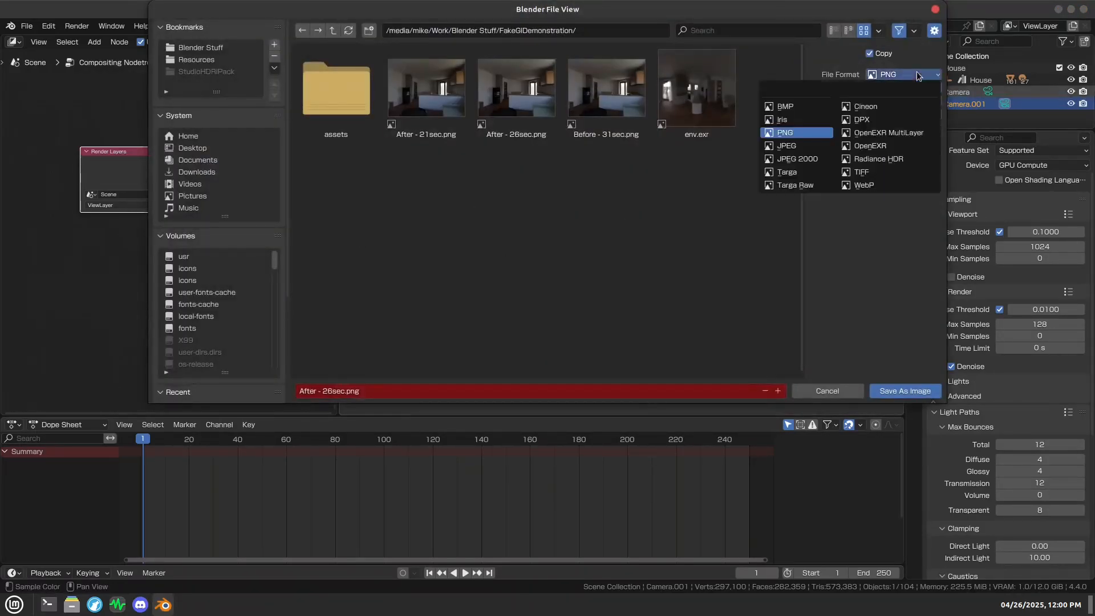
left_click(889, 148)
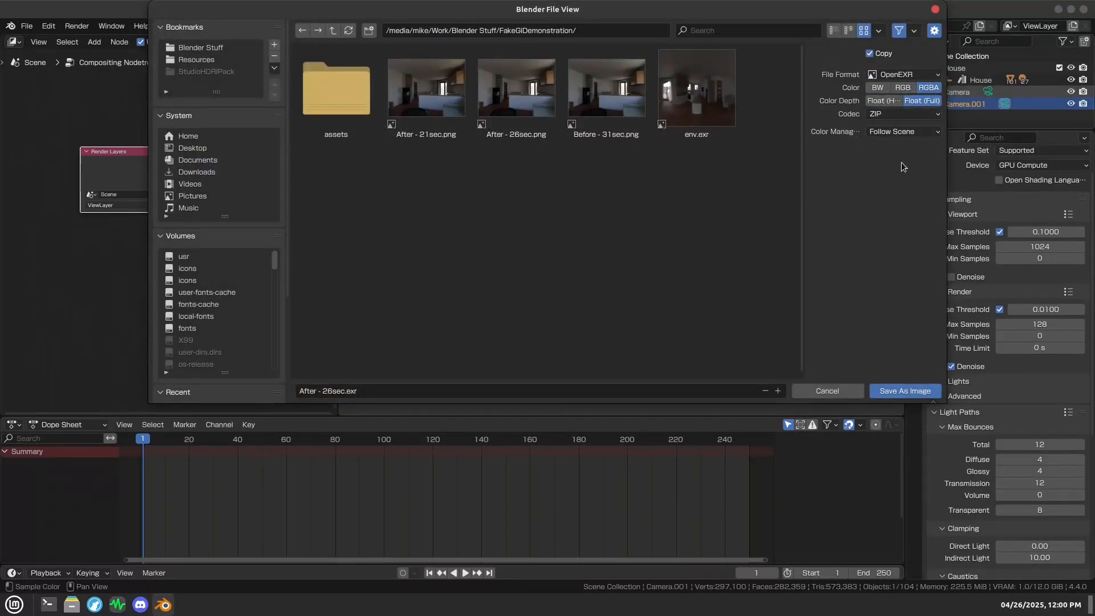
left_click(904, 88)
left_click(883, 101)
left_click(892, 113)
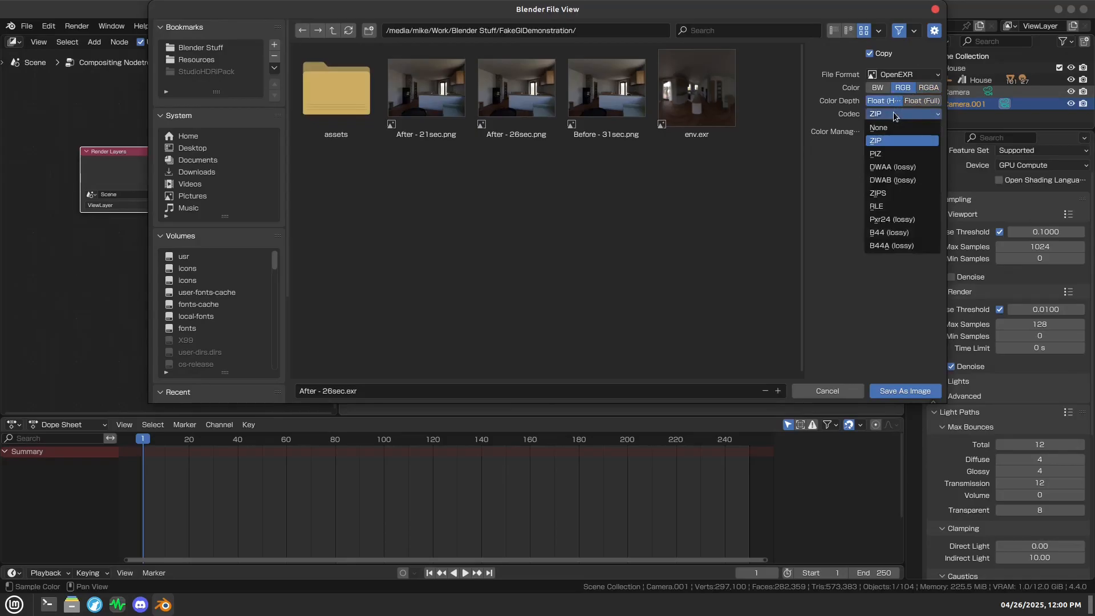
left_click(898, 166)
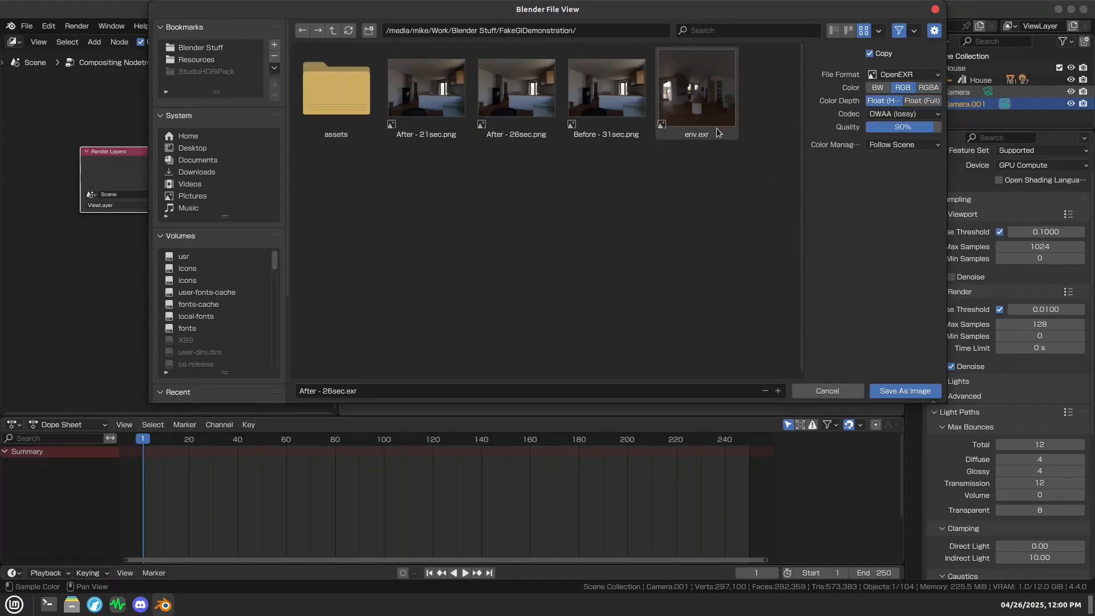
left_click(703, 101)
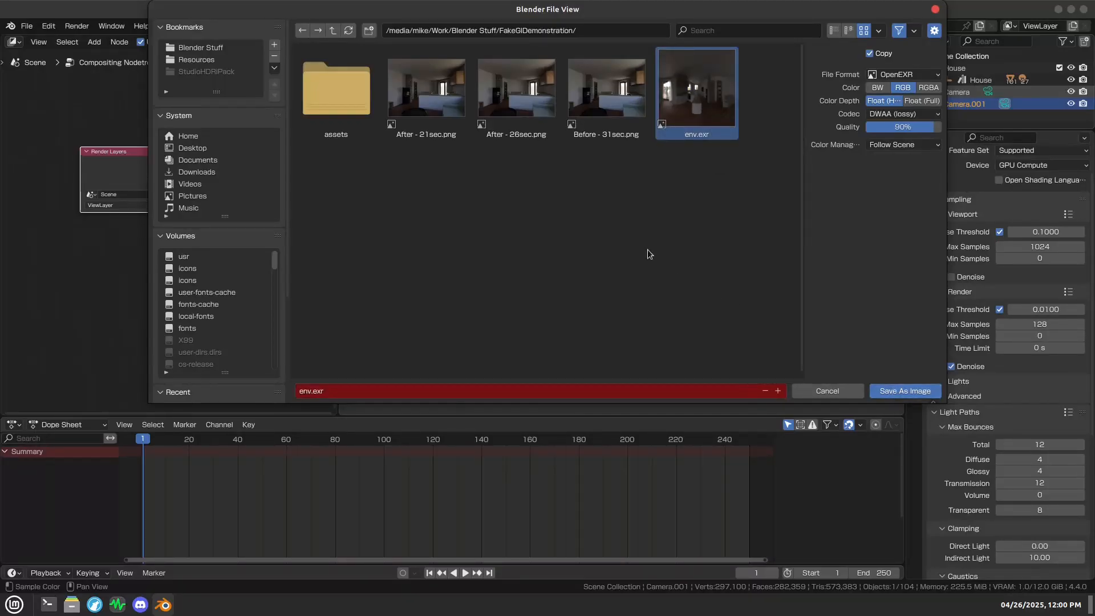
left_click(898, 393)
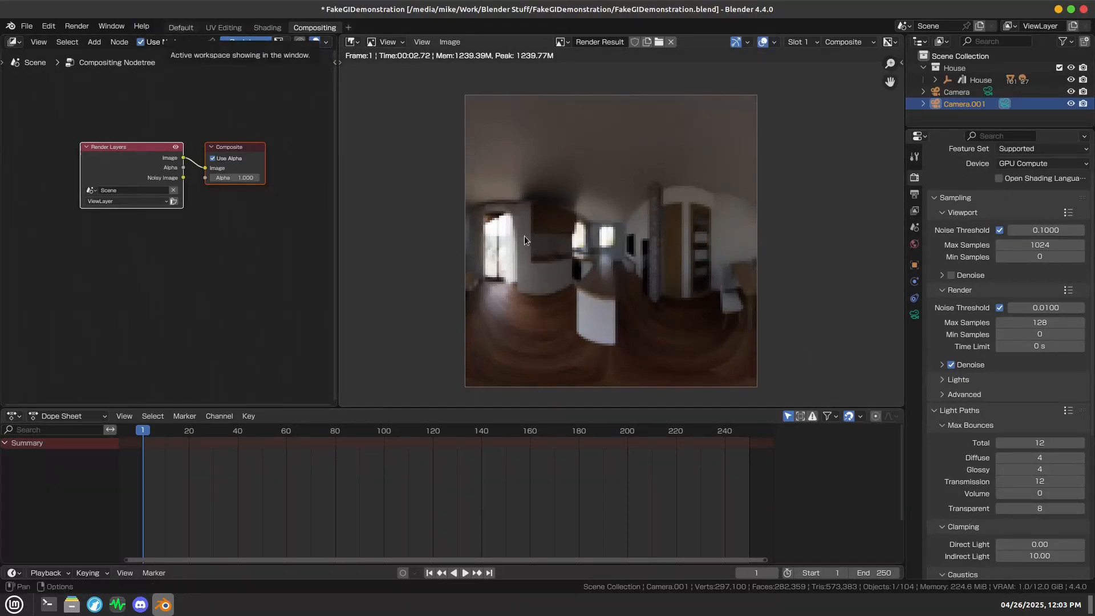
Step: Return to the Default workspace and set the render output resolution to 1920 px by 1440 px
left_click(181, 32)
left_click(914, 275)
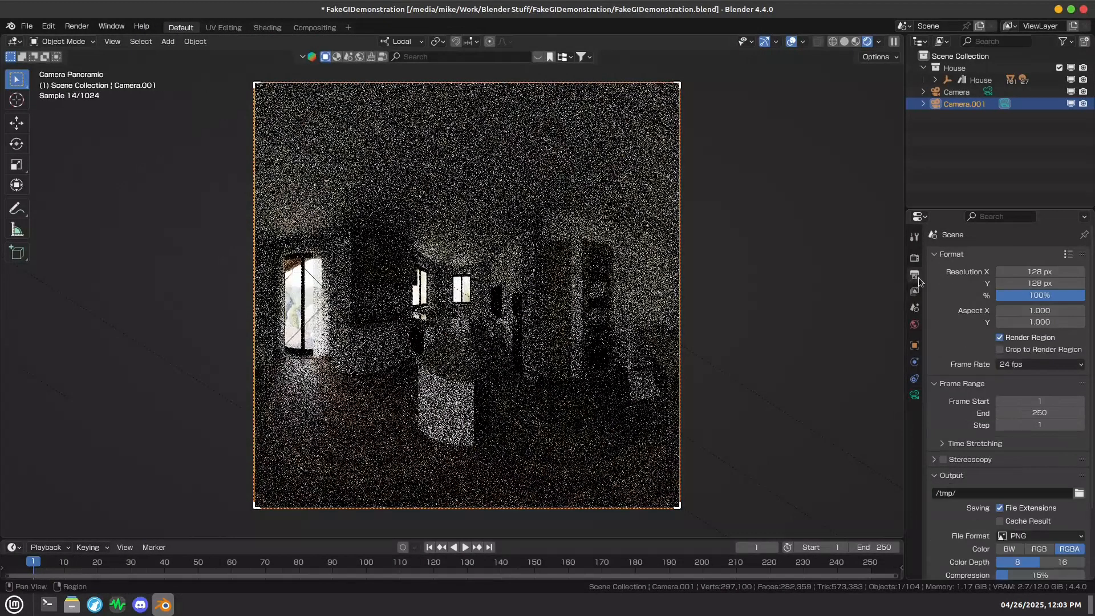
left_click(1040, 271)
type("144")
key("BackSpace")
key("BackSpace")
key("BackSpace")
type("1920")
key("Tab")
type("140")
type("0")
key("Return")
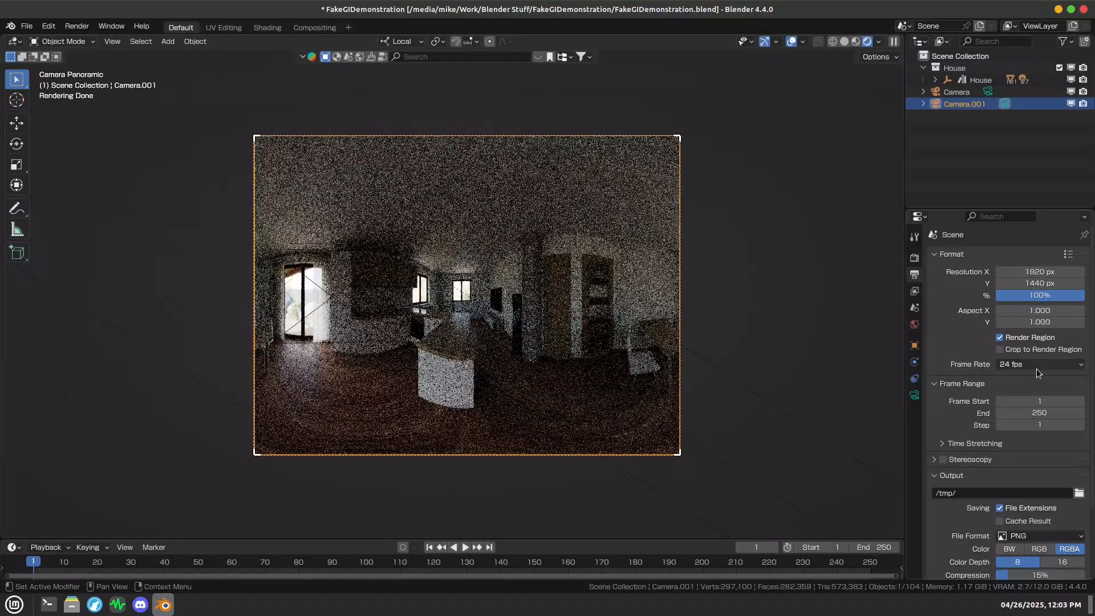
Step: Make the original Camera the active scene camera again
left_click(914, 290)
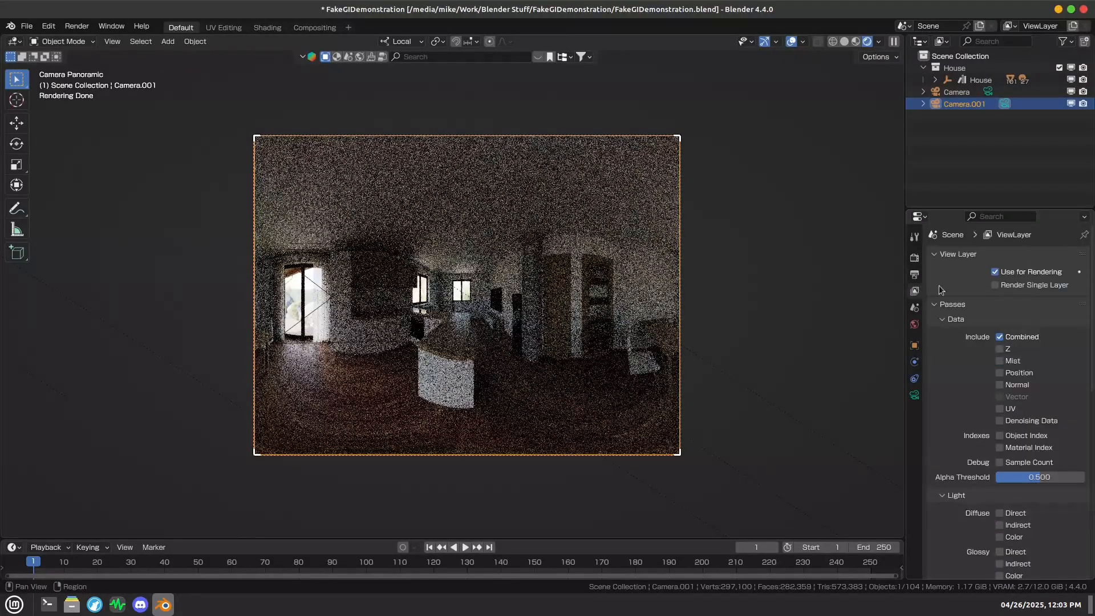
left_click(914, 308)
left_click(1013, 273)
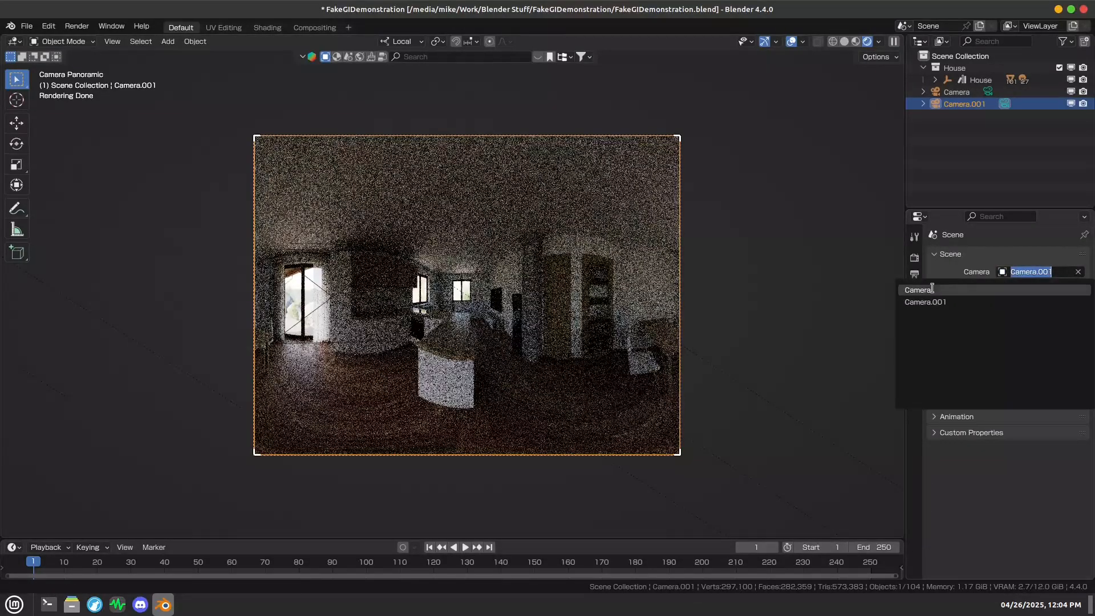
left_click(965, 289)
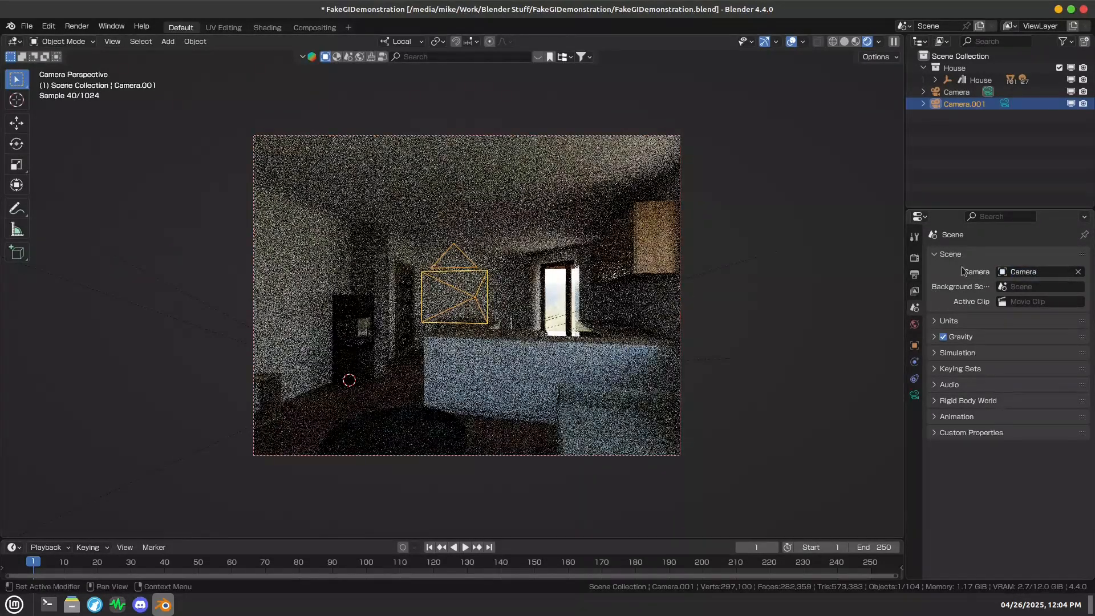
Step: Enable Fast GI Approximation in the Cycles light path settings
left_click(914, 258)
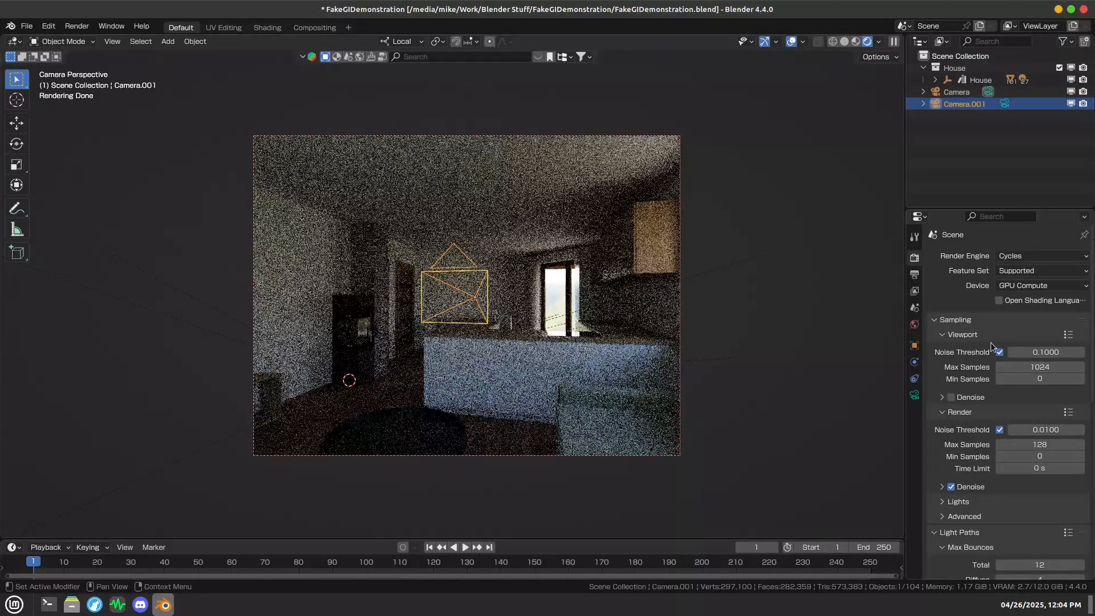
scroll(964, 313, "down", 10)
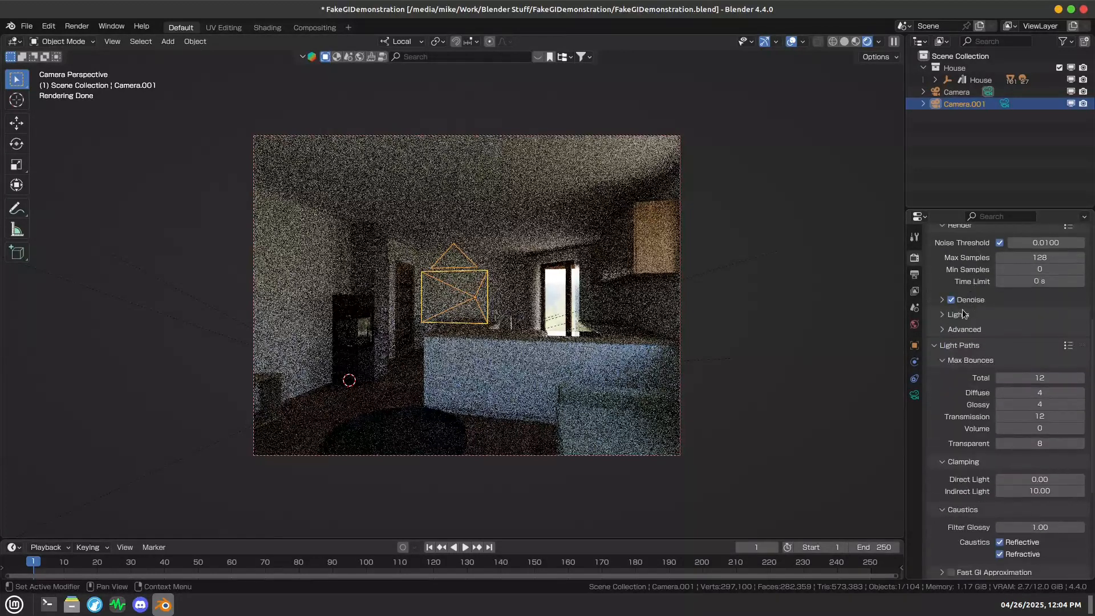
scroll(963, 313, "down", 3)
scroll(964, 362, "up", 5)
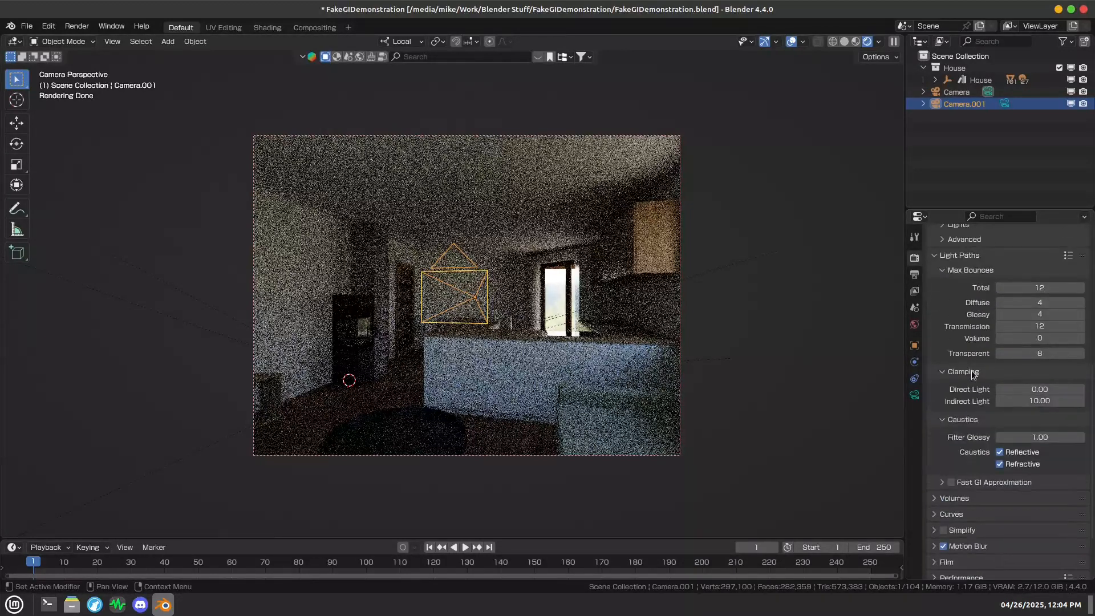
scroll(967, 346, "up", 4)
scroll(953, 410, "down", 4)
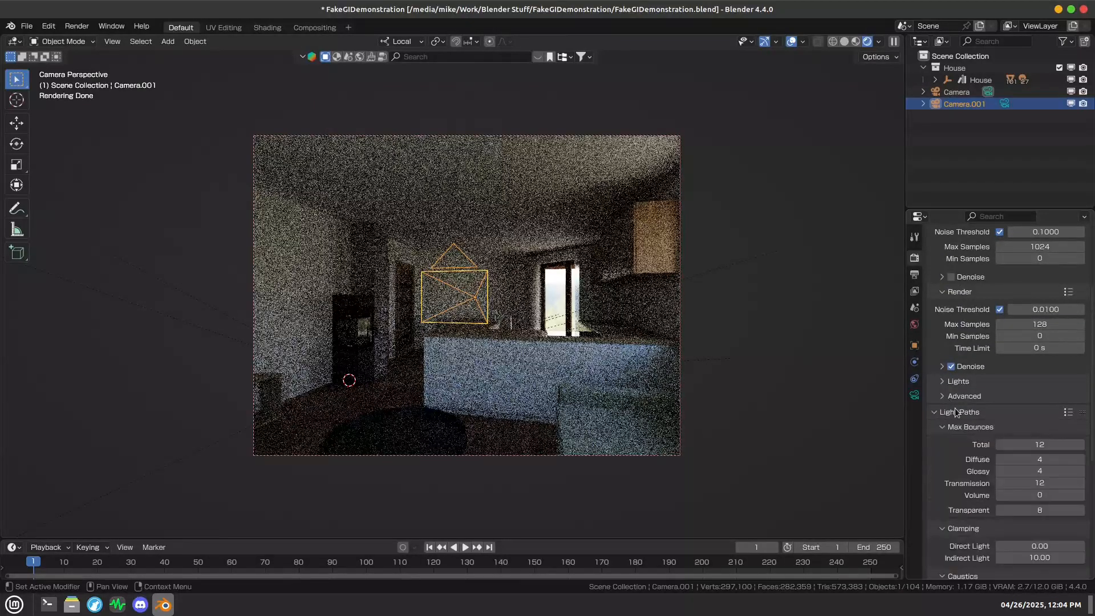
scroll(953, 410, "down", 4)
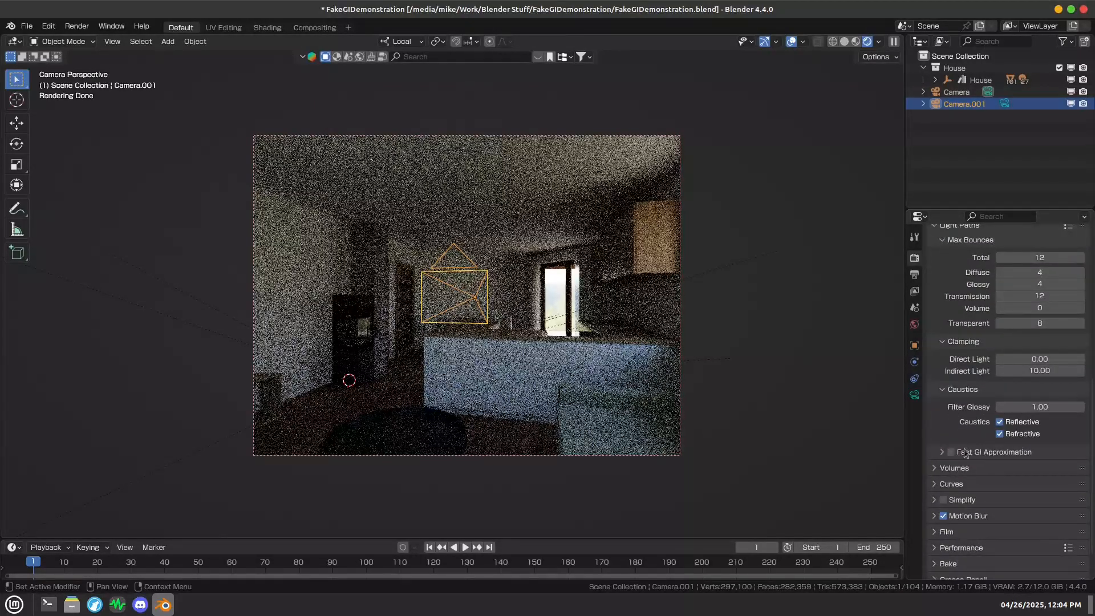
left_click(942, 453)
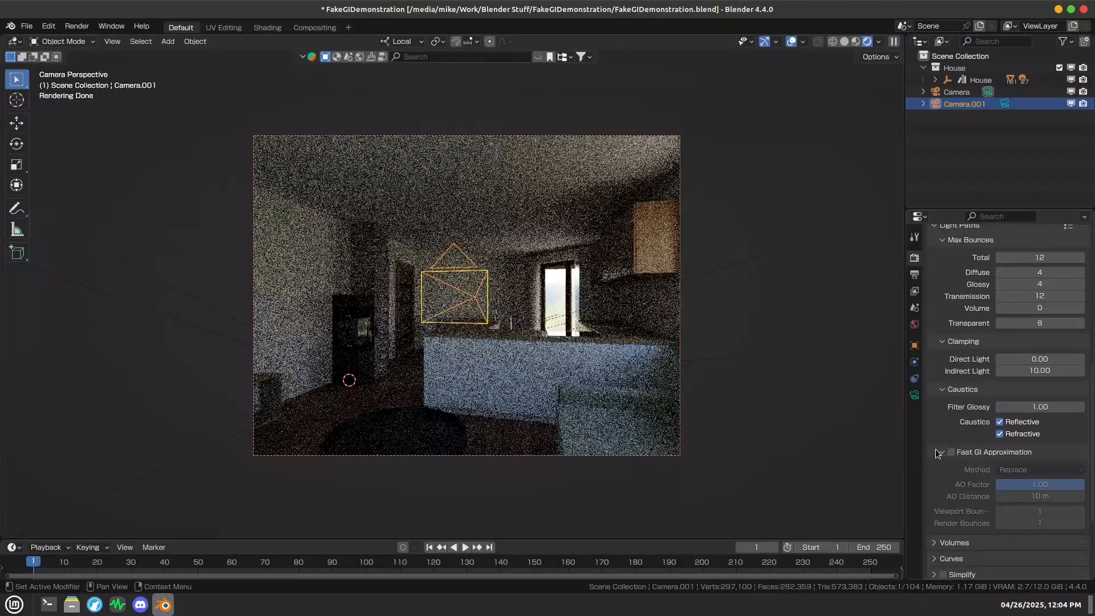
scroll(958, 420, "down", 2)
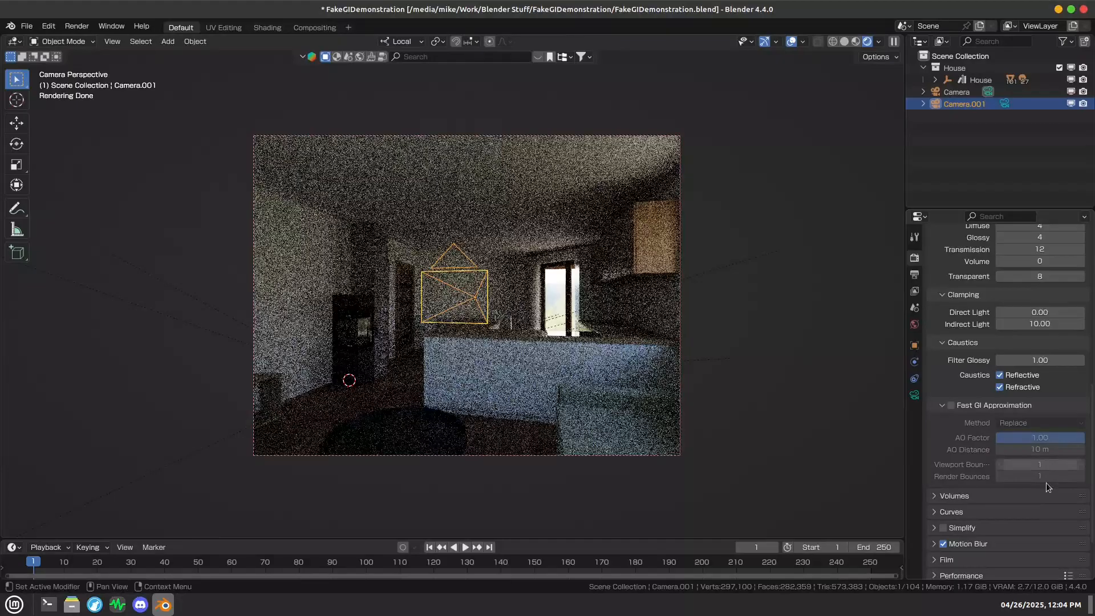
left_click(951, 406)
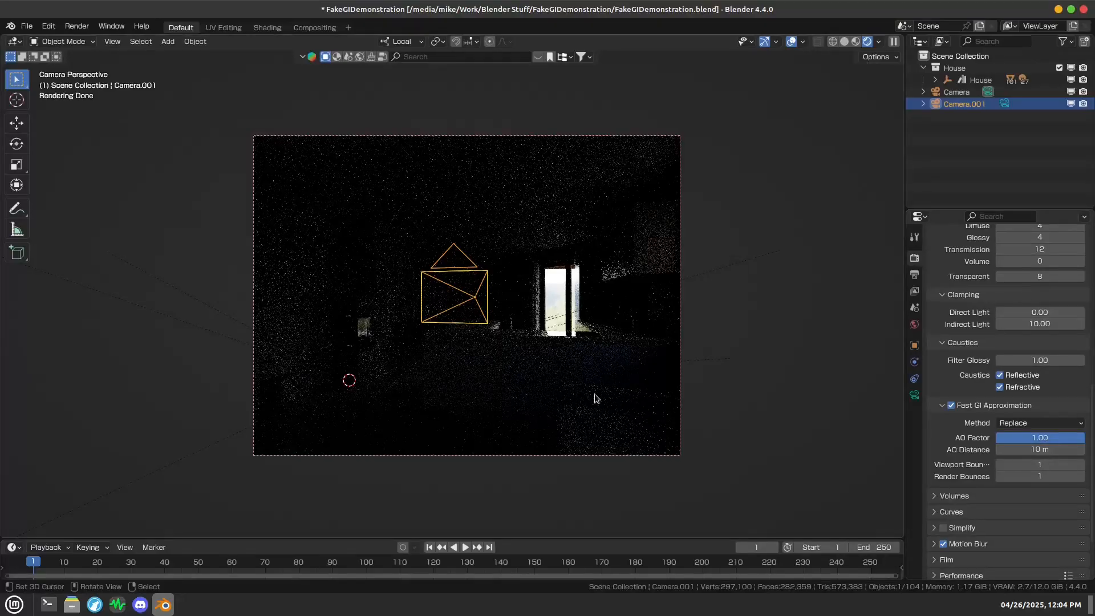
Step: Display the Ambient Occlusion render pass in the 3D viewport
scroll(611, 390, "up", 1)
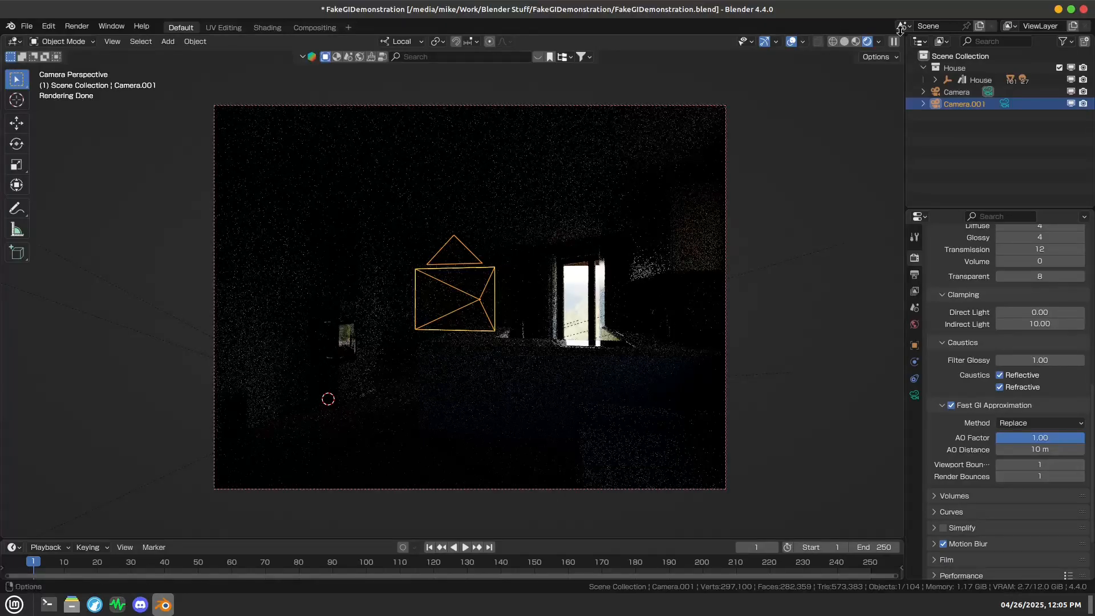
left_click(878, 43)
left_click(850, 185)
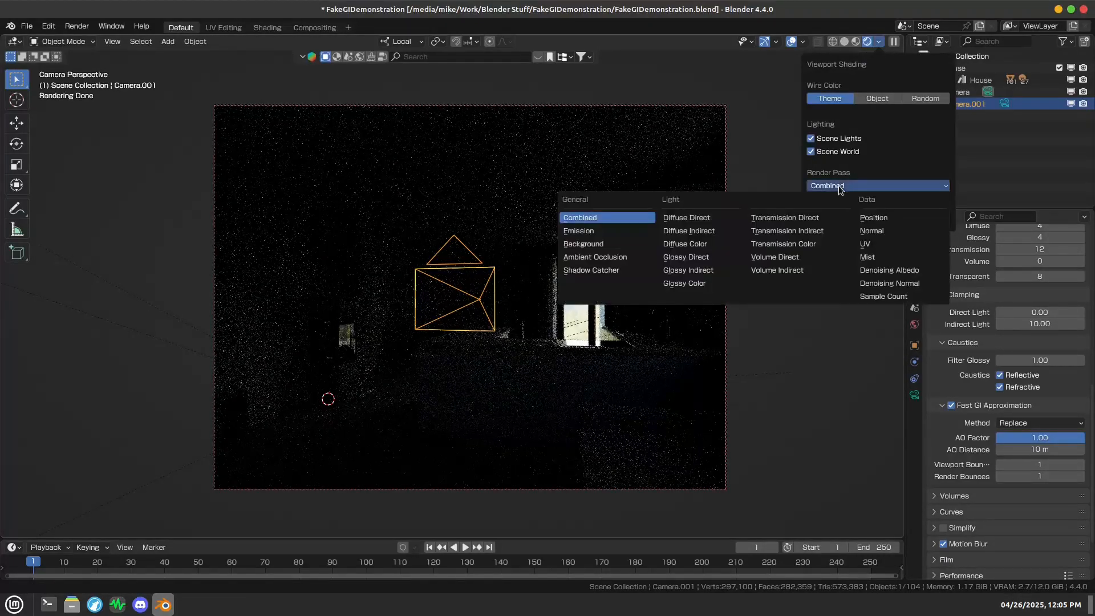
left_click(594, 257)
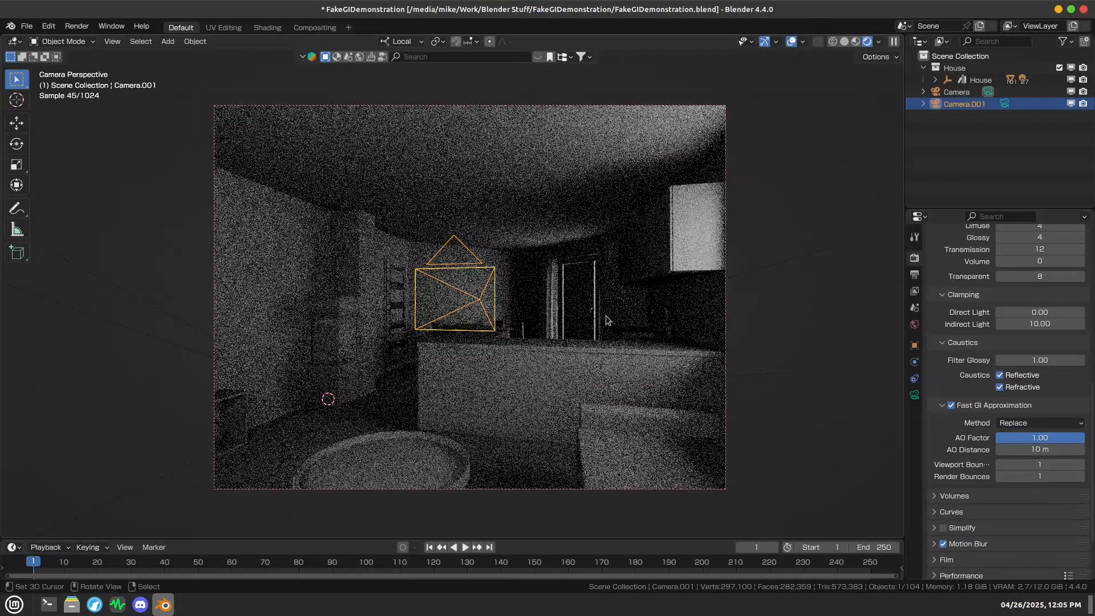
Step: Try AO distances of 1 m, 3 m and 5 m for the Fast GI Approximation
left_click(1045, 450)
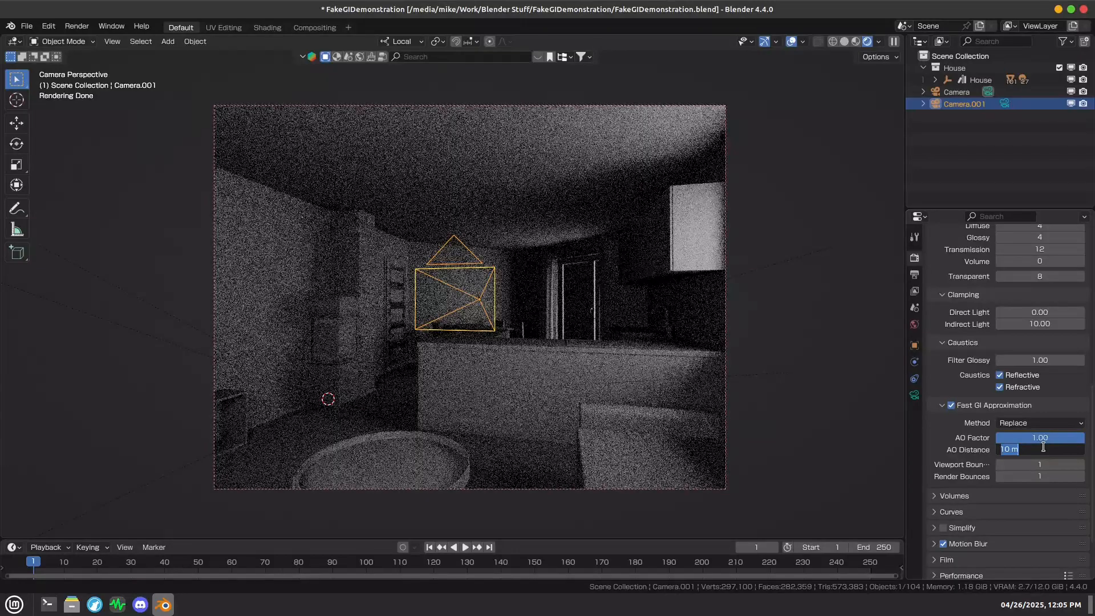
type("1")
key("Return")
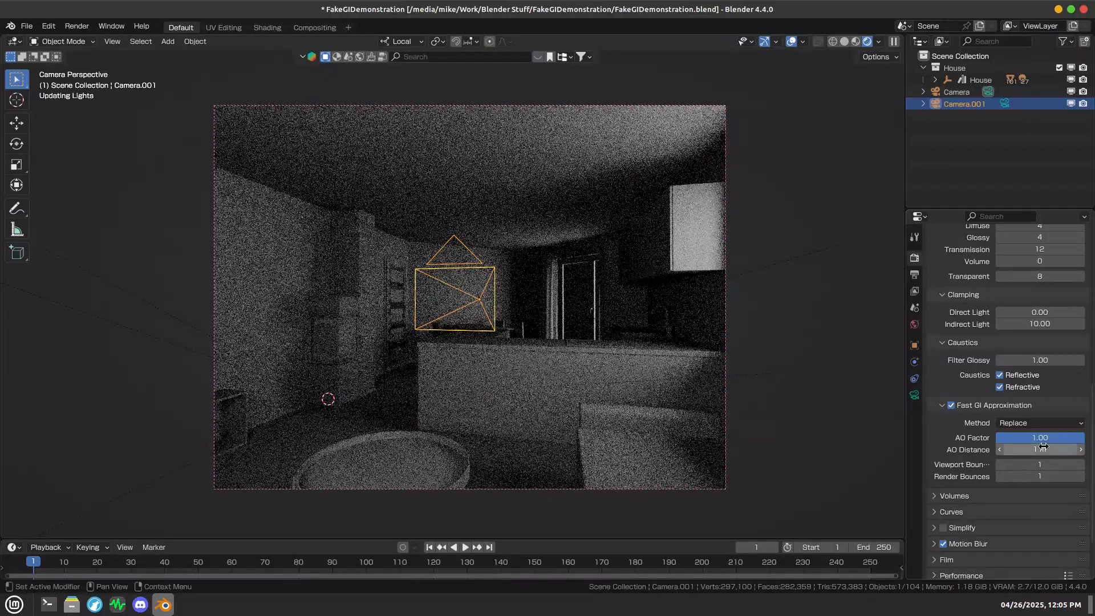
left_click(1043, 449)
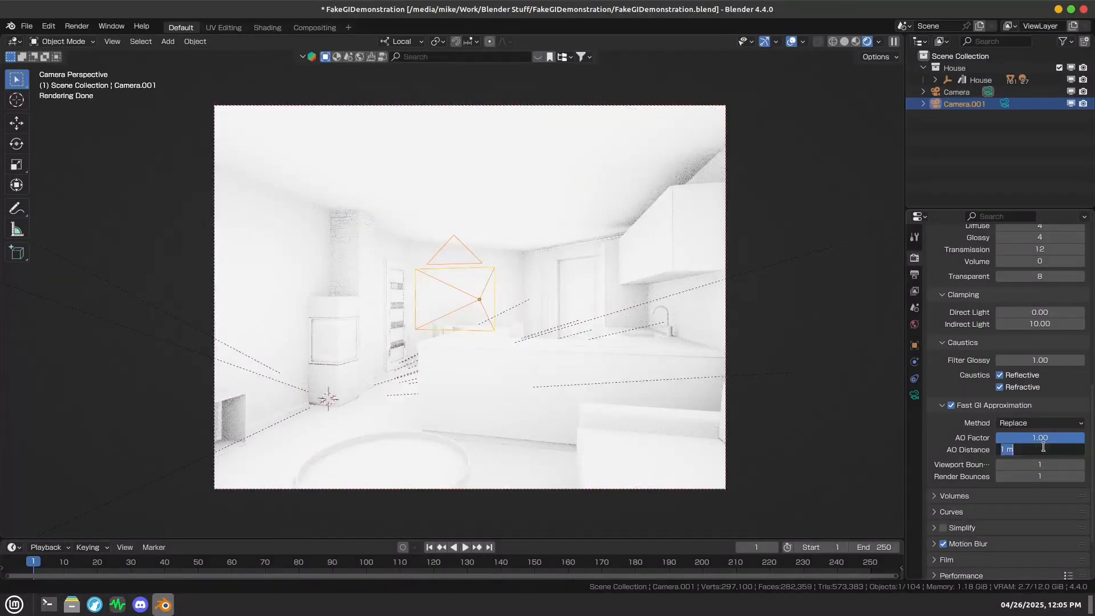
type("3")
key("Return")
left_click(1042, 449)
type("5")
key("Return")
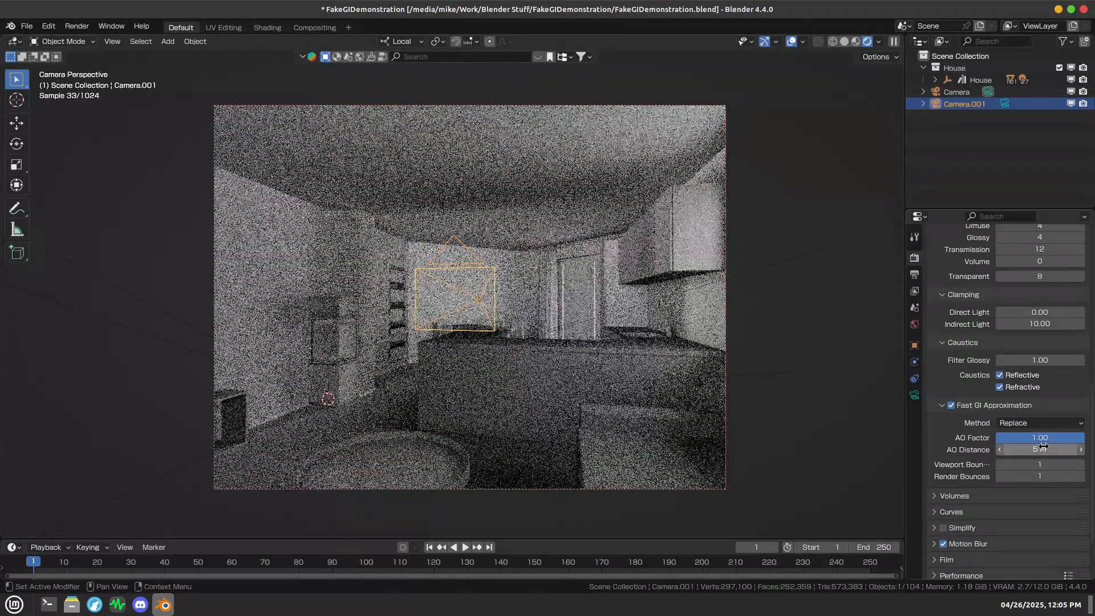
Step: Set the AO distance of the Fast GI Approximation to 3 m
left_click(1043, 449)
type("3")
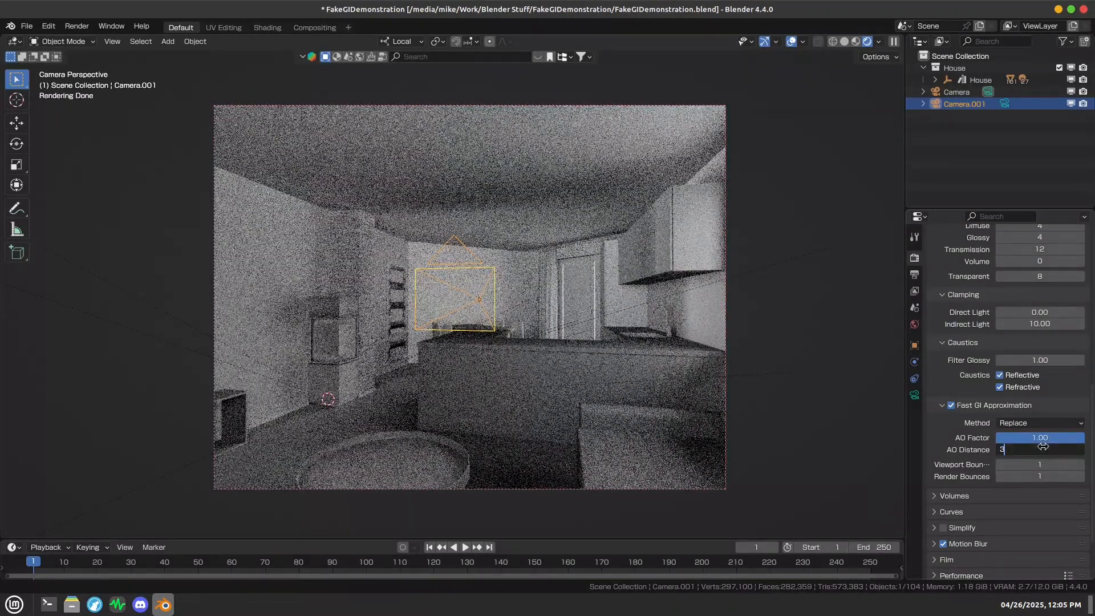
key("Return")
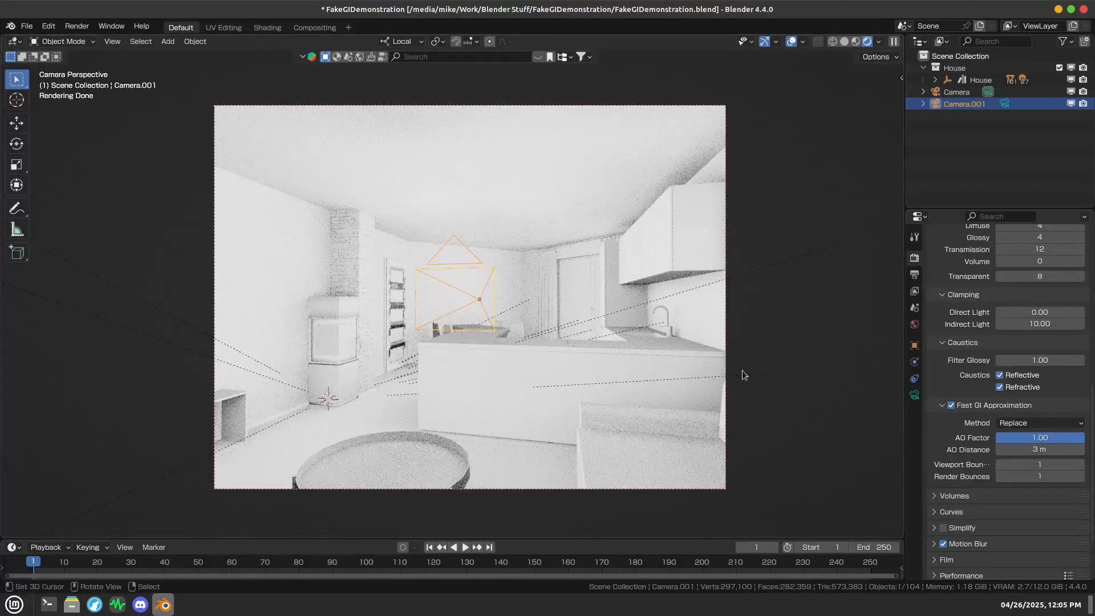
Step: Switch the viewport's render pass back to Combined
left_click(880, 39)
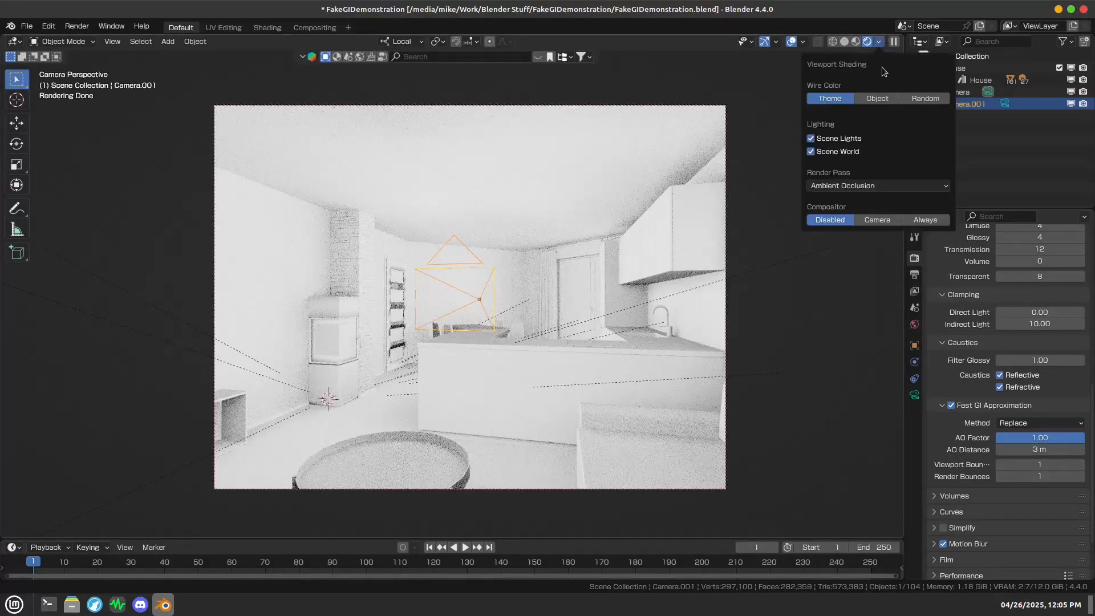
left_click(835, 187)
left_click(603, 214)
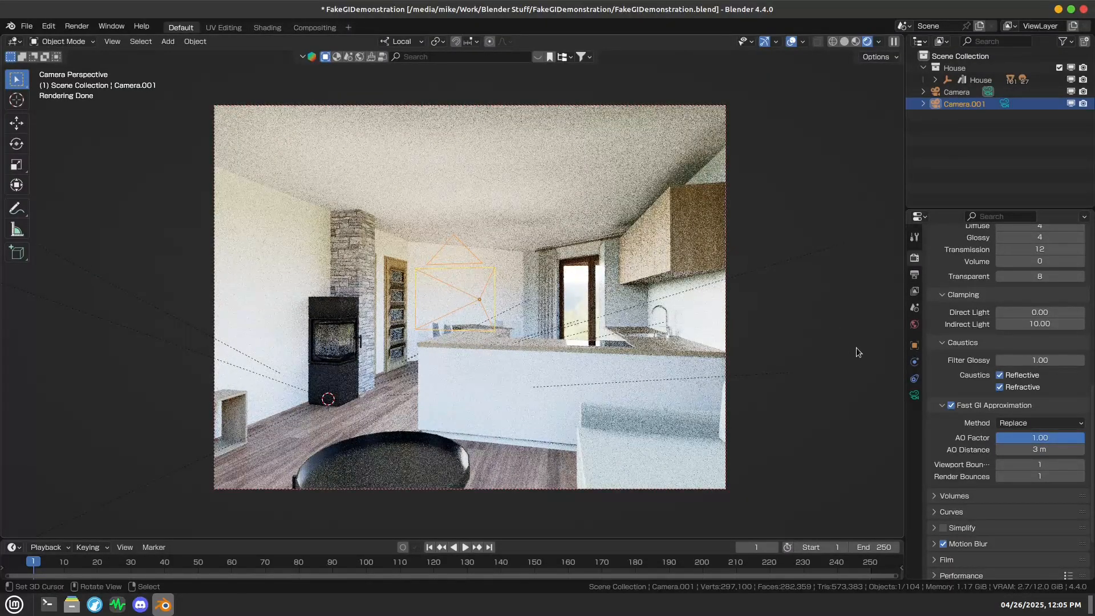
Step: Compare the viewport render with Fast GI Approximation off and on, leaving it enabled
left_click(950, 405)
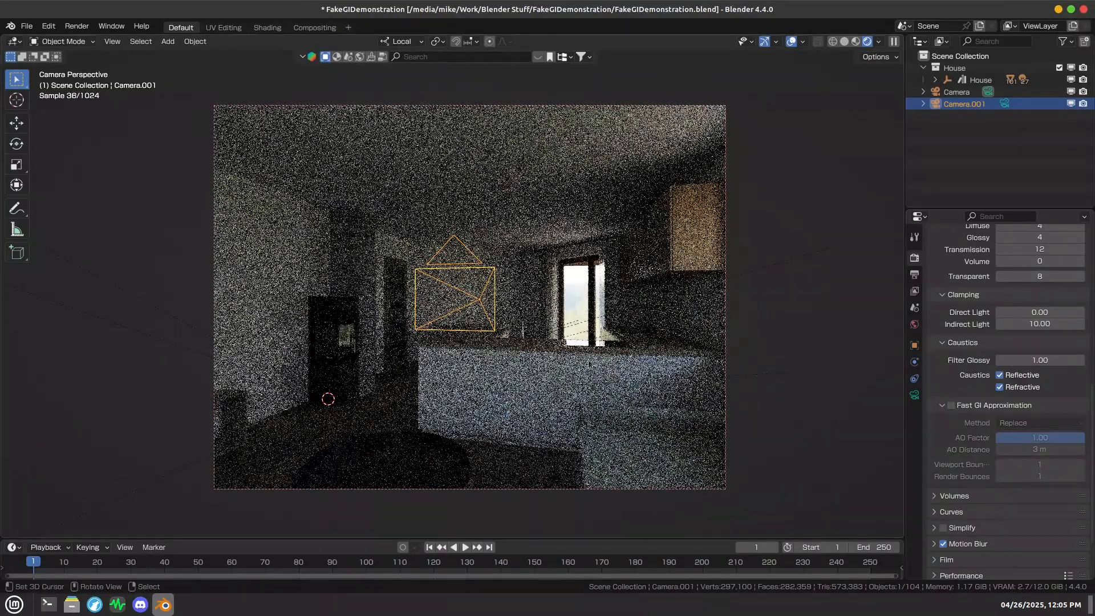
left_click(950, 405)
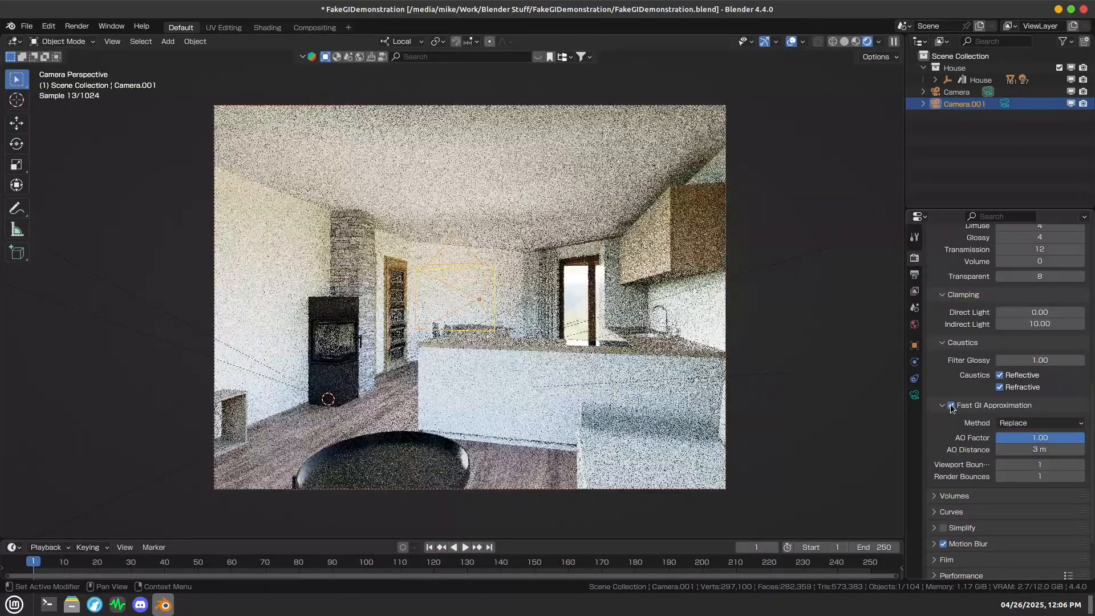
left_click(950, 405)
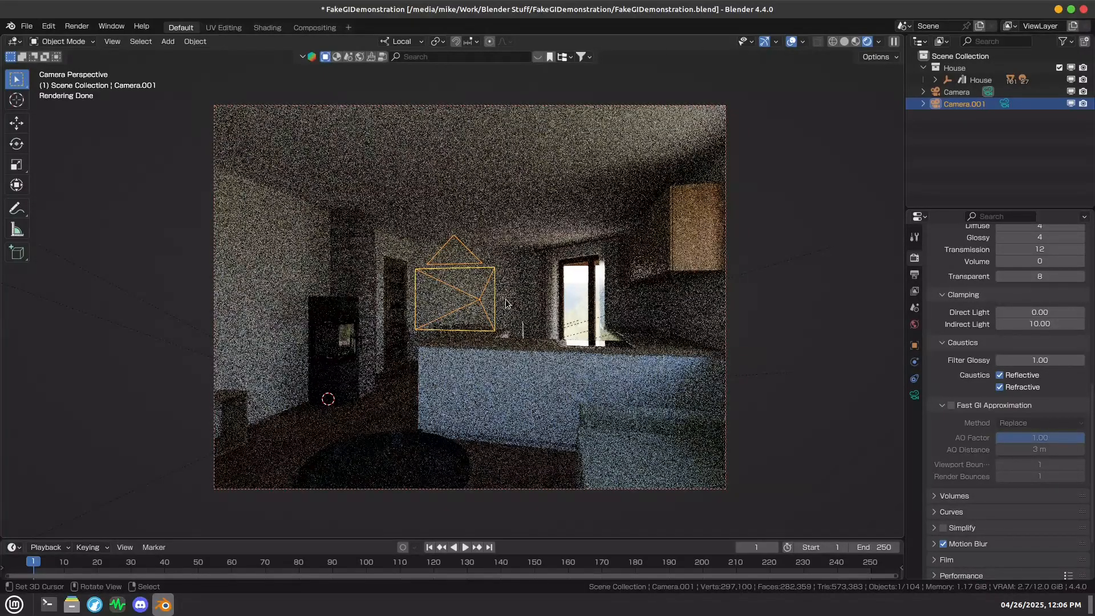
left_click(951, 405)
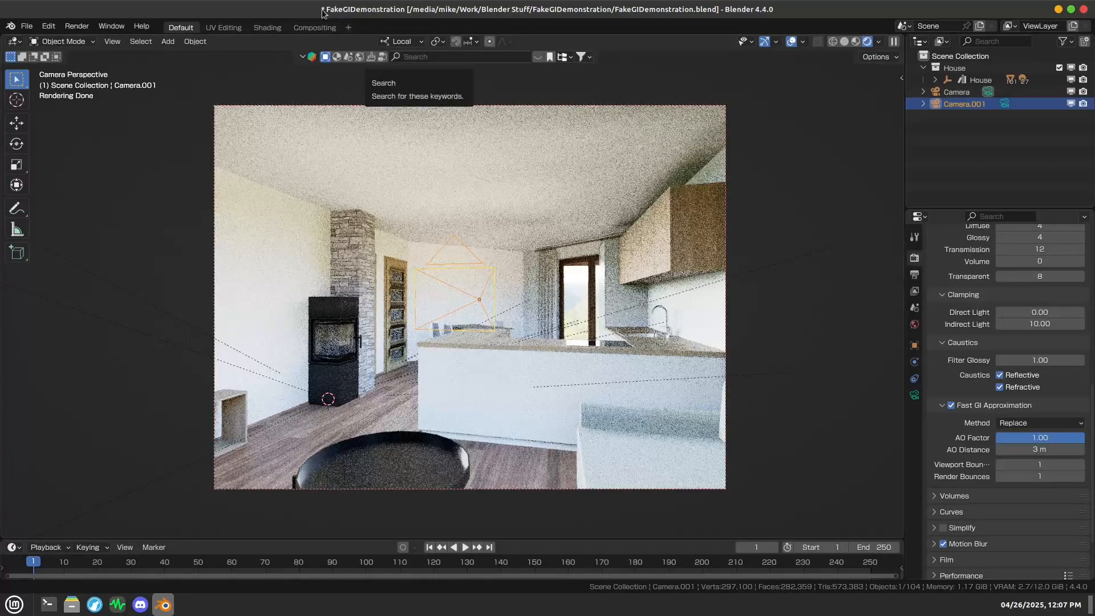
Step: Set up the Shading workspace with an enlarged World node editor and a rendered view through the camera
left_click(268, 27)
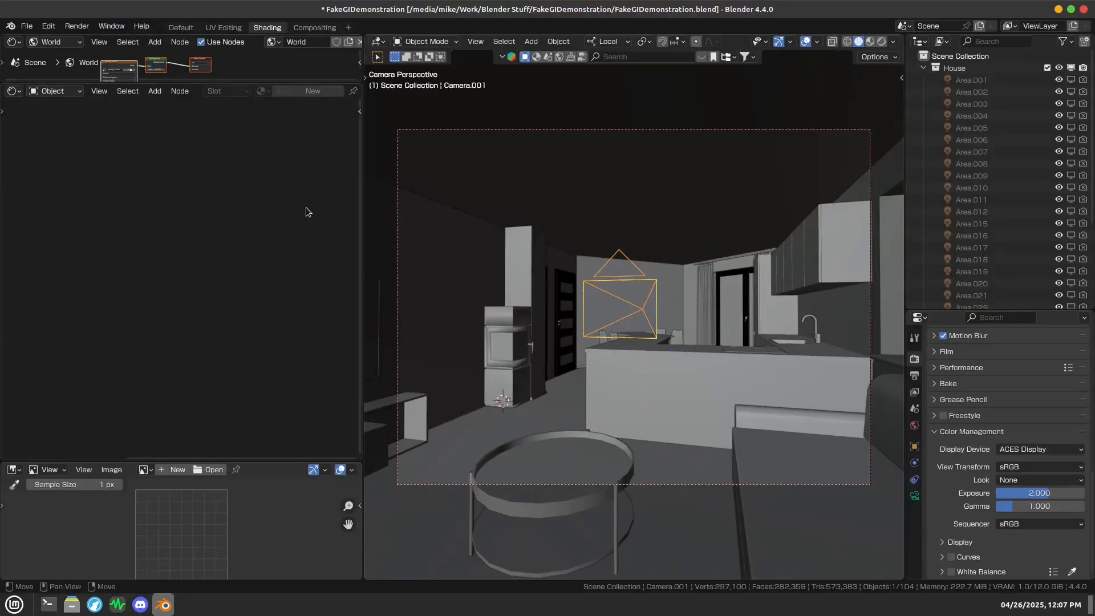
left_click_drag(207, 81, 208, 229)
scroll(165, 137, "up", 2)
middle_click_drag(101, 155, 166, 166)
scroll(166, 154, "up", 2)
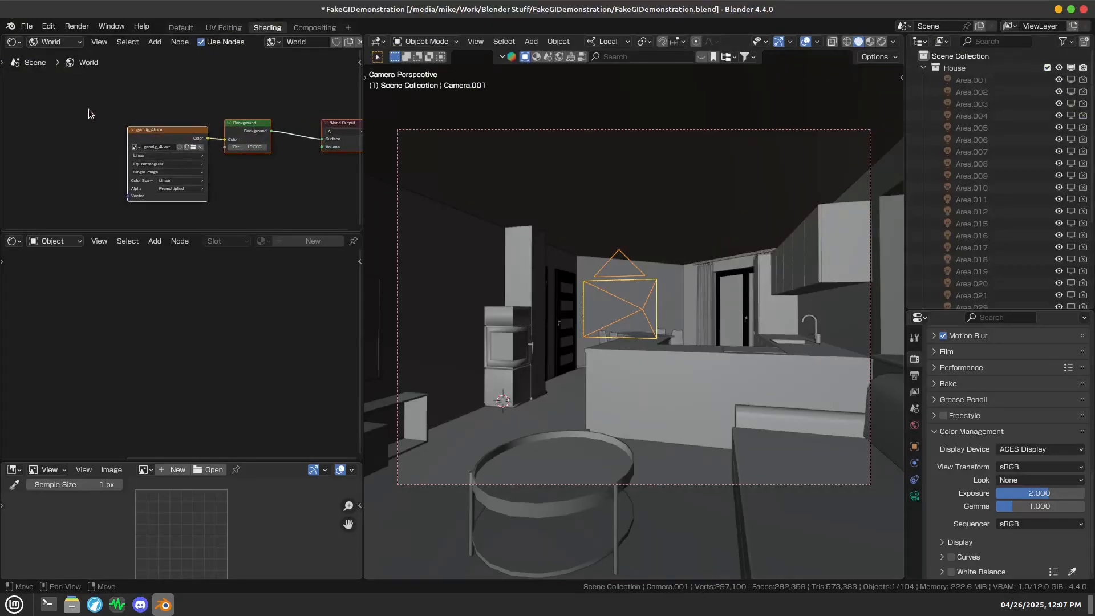
scroll(87, 108, "down", 1)
middle_click_drag(209, 123, 144, 121)
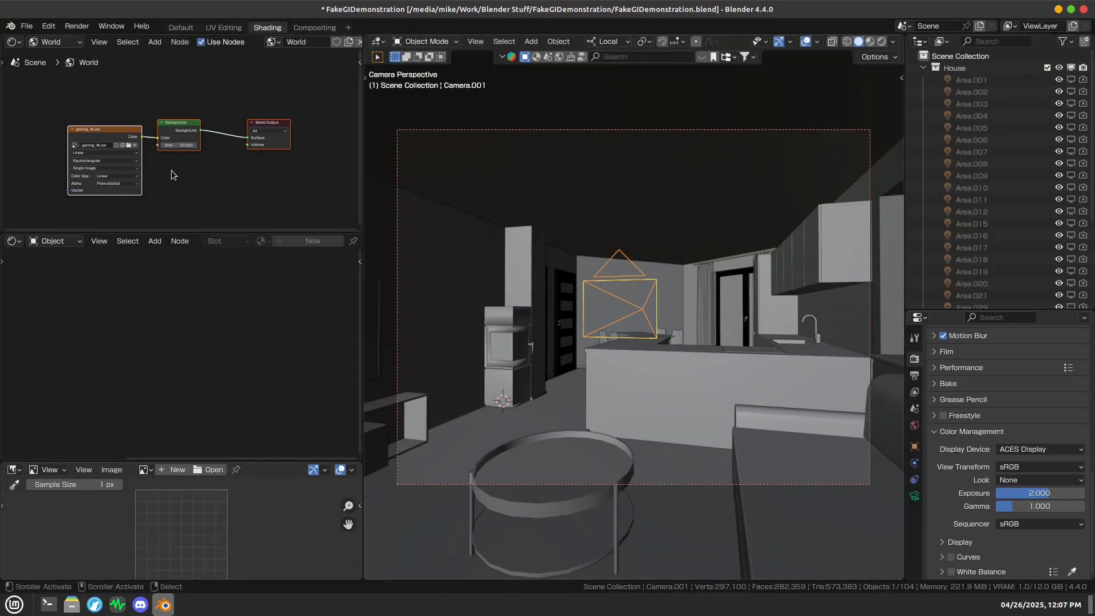
middle_click_drag(180, 184, 197, 175)
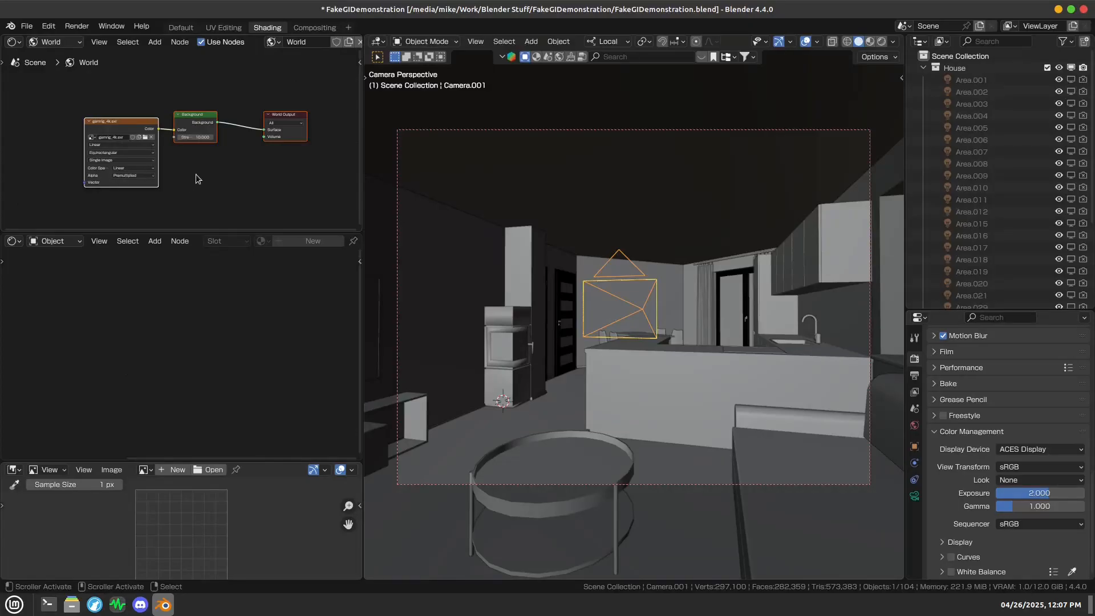
scroll(207, 164, "up", 2)
scroll(195, 144, "down", 1)
scroll(195, 145, "up", 1)
middle_click_drag(196, 143, 189, 137)
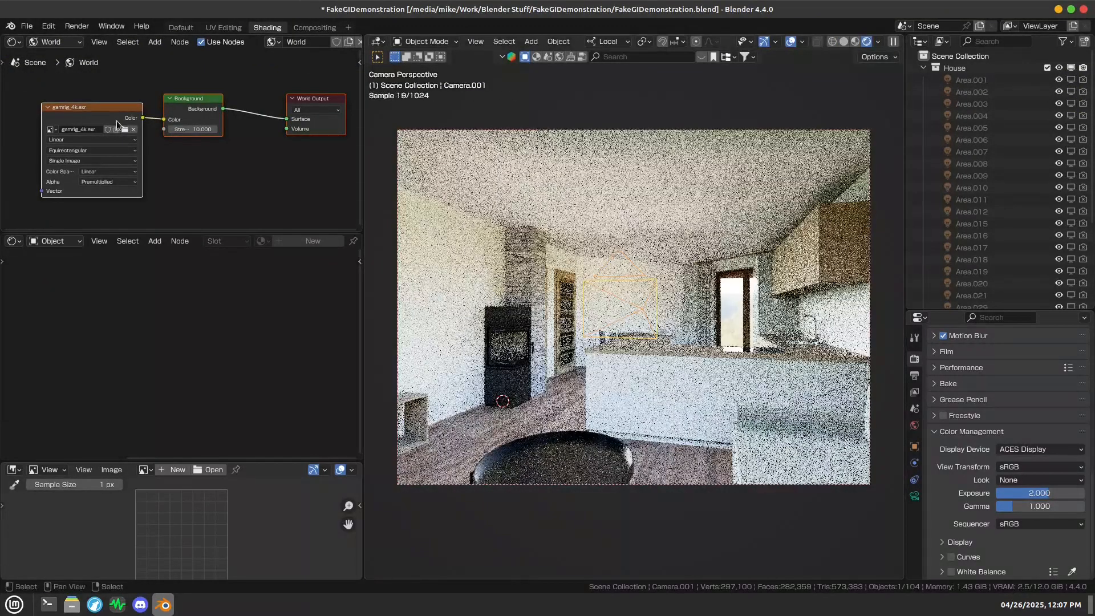
middle_click_drag(590, 235, 627, 288)
key("KP_0")
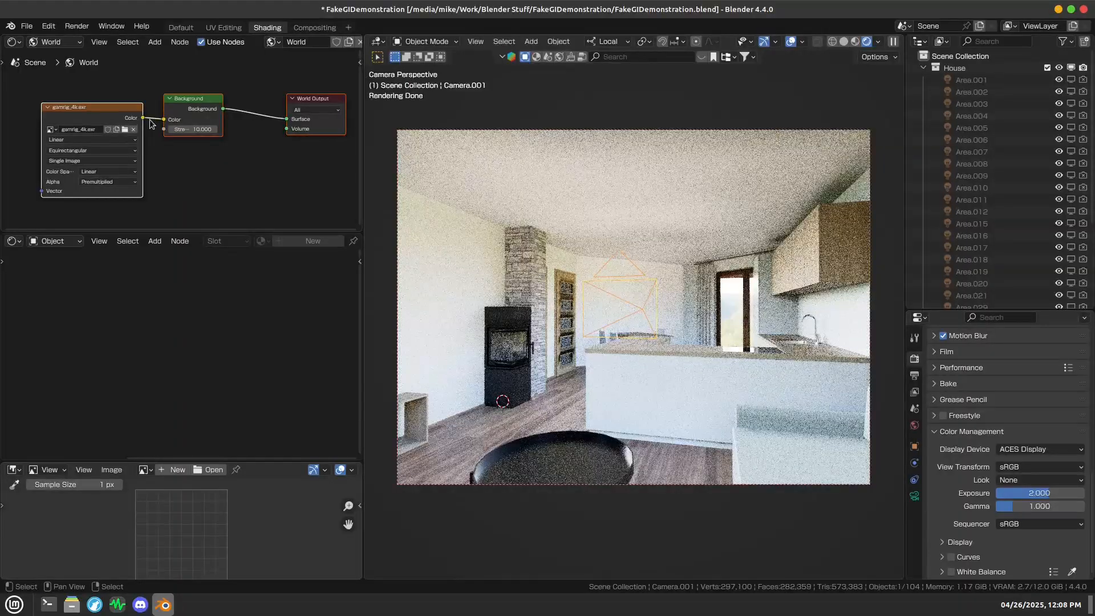
left_click(189, 118)
middle_click_drag(208, 140, 215, 107)
key("shift+d")
key("y")
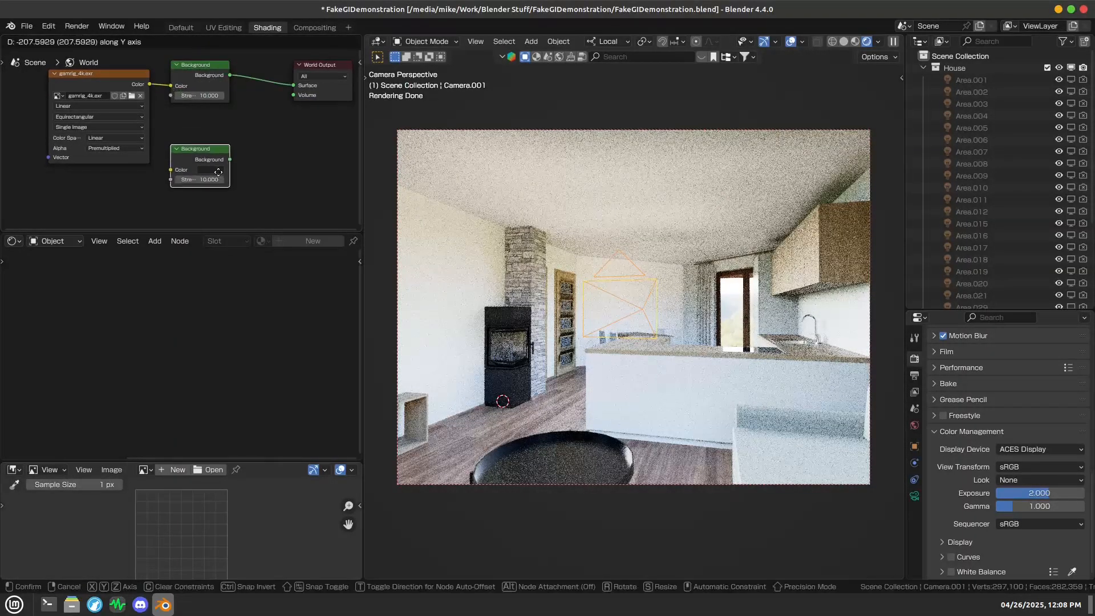
left_click(217, 206)
middle_click_drag(218, 206, 273, 177)
scroll(275, 175, "down", 1)
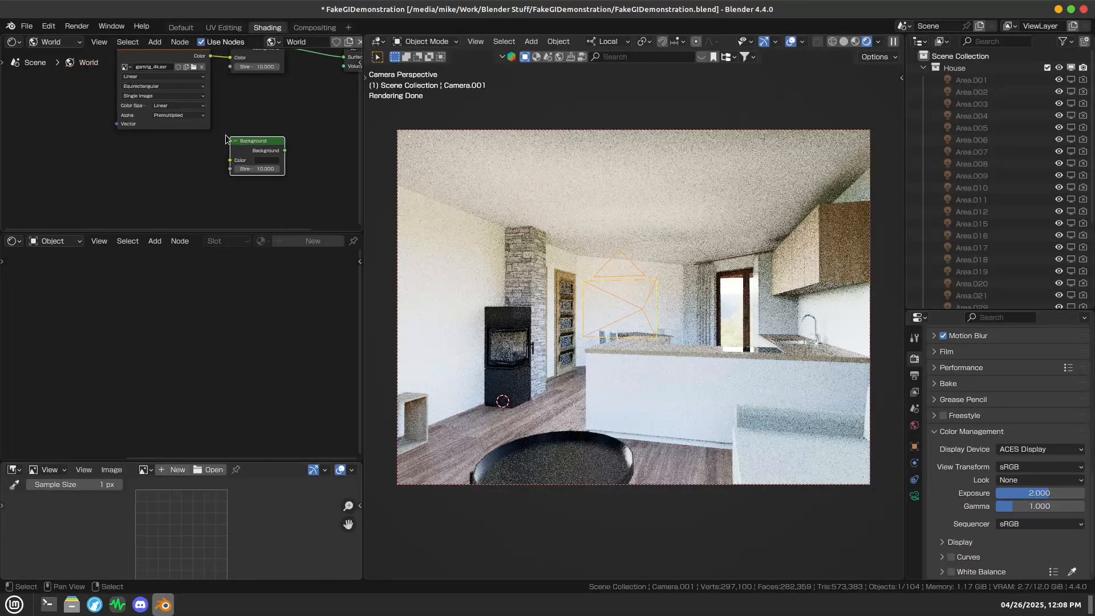
key("x")
Step: Duplicate the gamrig_4k.exr environment texture node together with its Background node and place the copies straight below the originals
middle_click_drag(226, 81, 219, 130)
left_click(204, 115)
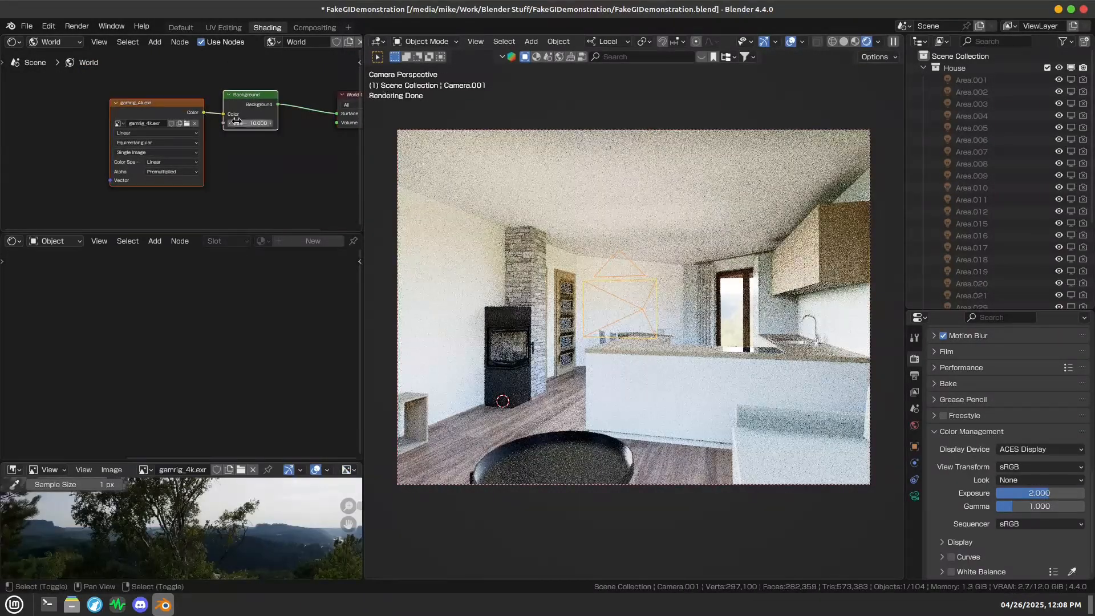
key("shift+d")
key("y")
left_click(198, 173)
middle_click_drag(199, 171, 201, 141)
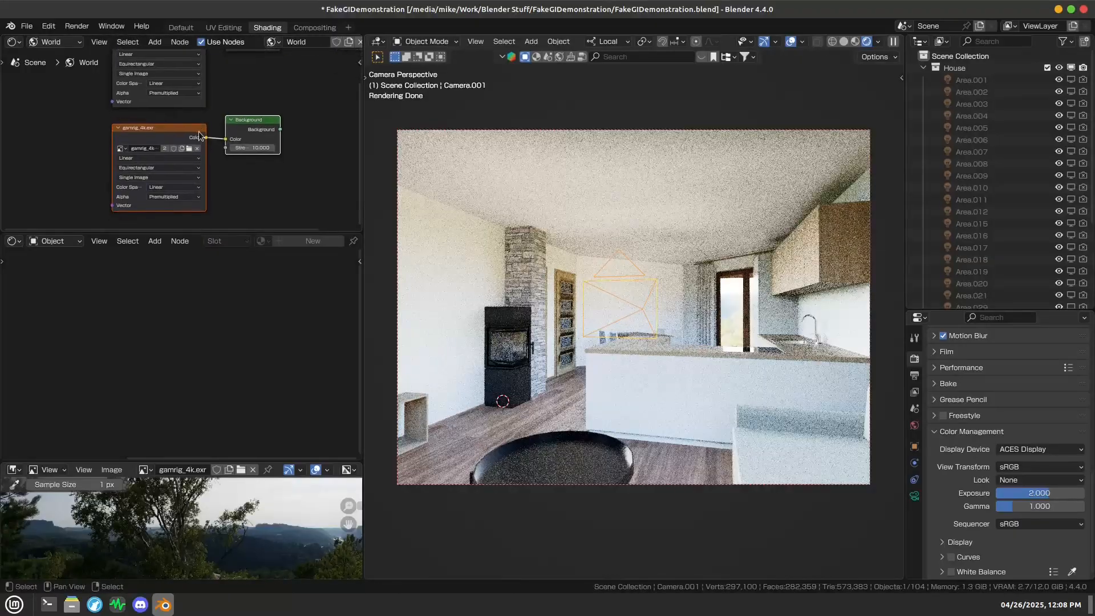
Step: Load env.exr from the FakeGIDemonstration folder into the duplicated environment texture node
scroll(199, 141, "up", 1)
left_click(188, 148)
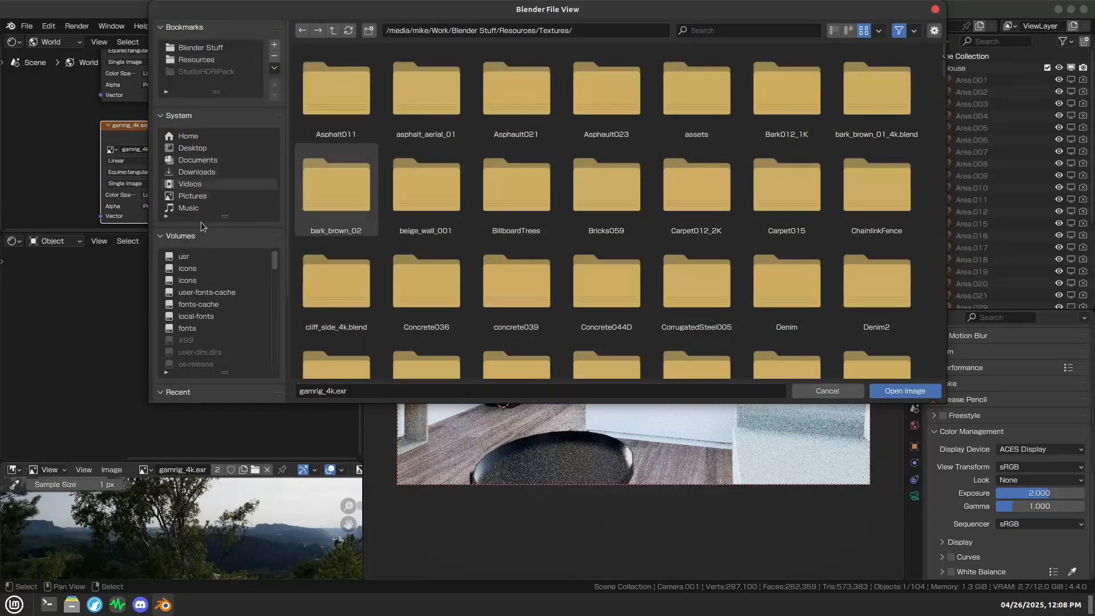
left_click(180, 235)
left_click(208, 272)
left_click(175, 251)
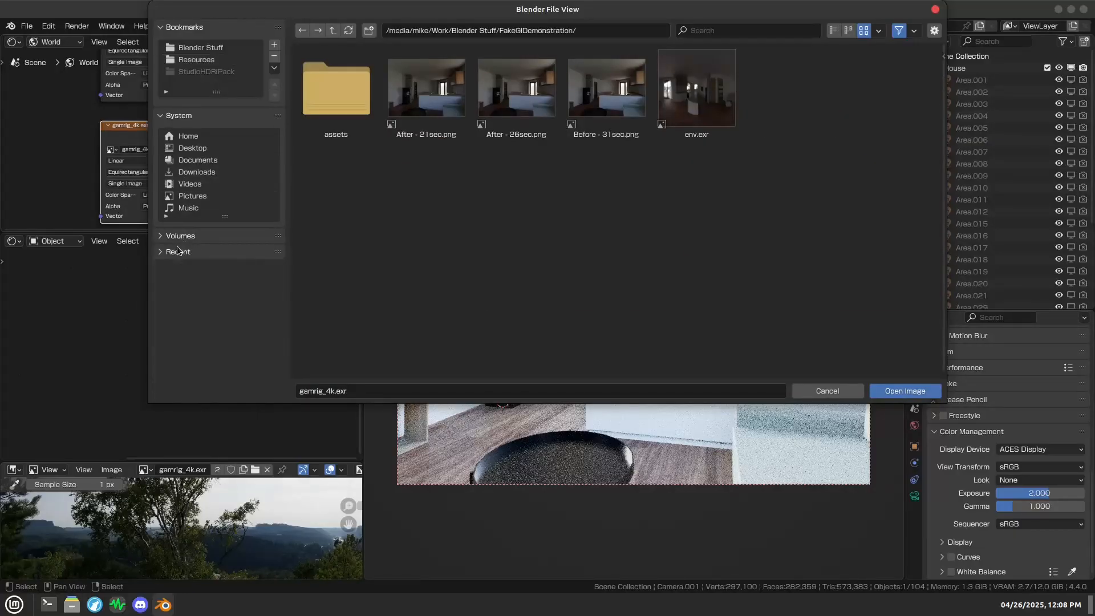
left_click(706, 111)
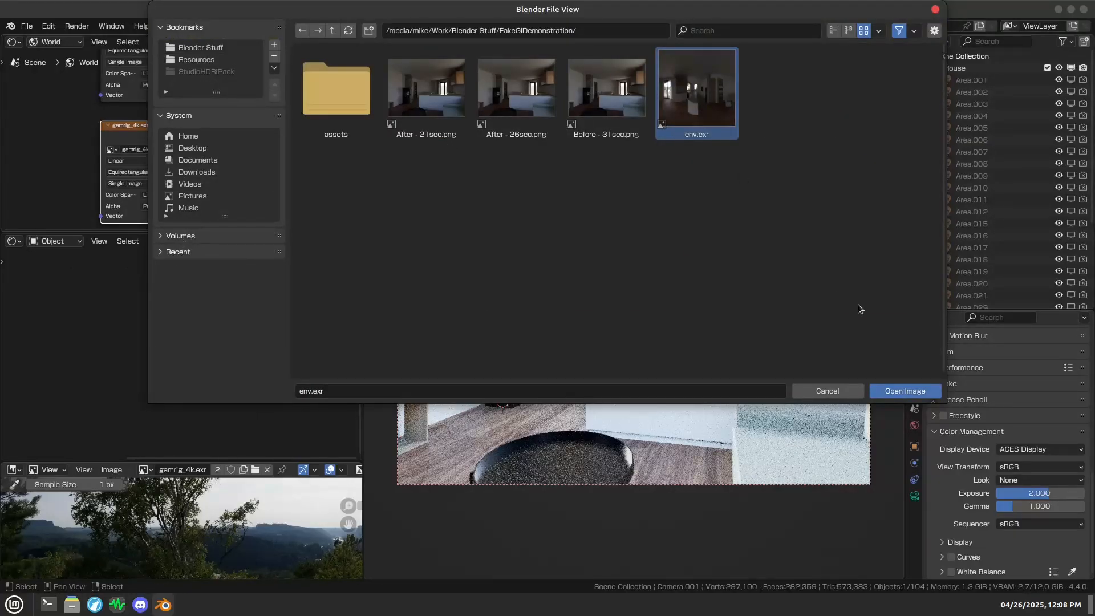
left_click(915, 392)
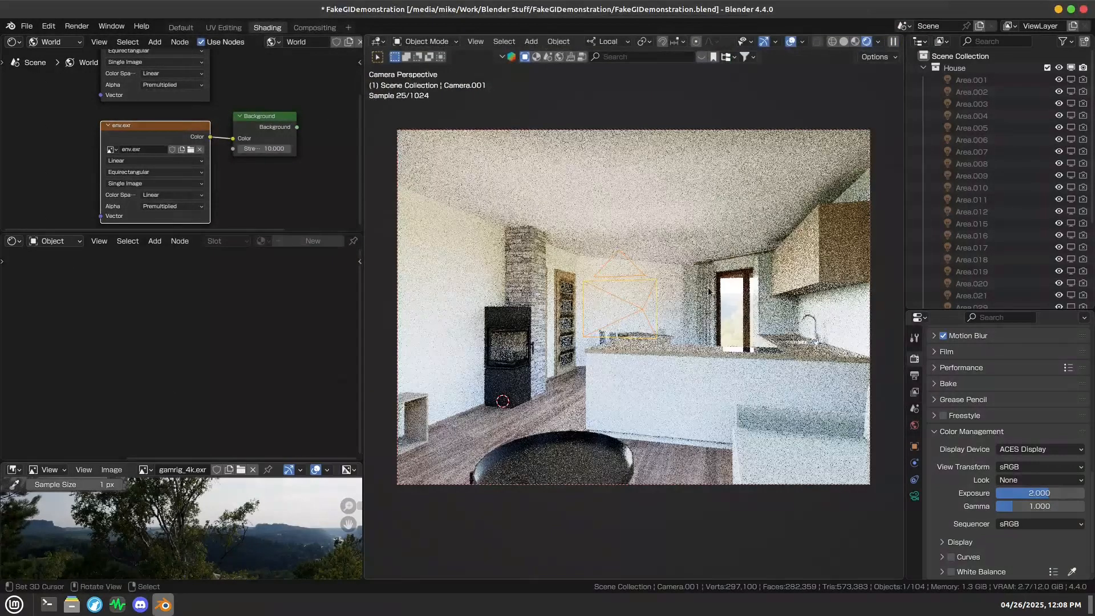
Step: Preview the env.exr image and connect its Background node to the World Output's Surface
scroll(171, 143, "down", 1)
left_click(163, 135)
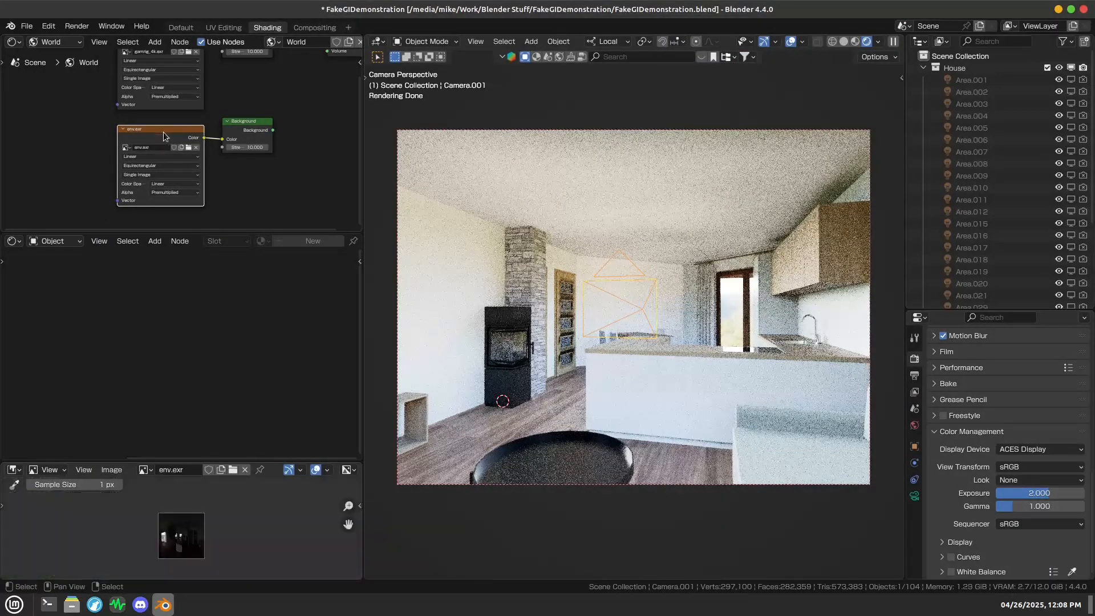
middle_click_drag(163, 136, 168, 178)
scroll(239, 523, "up", 5)
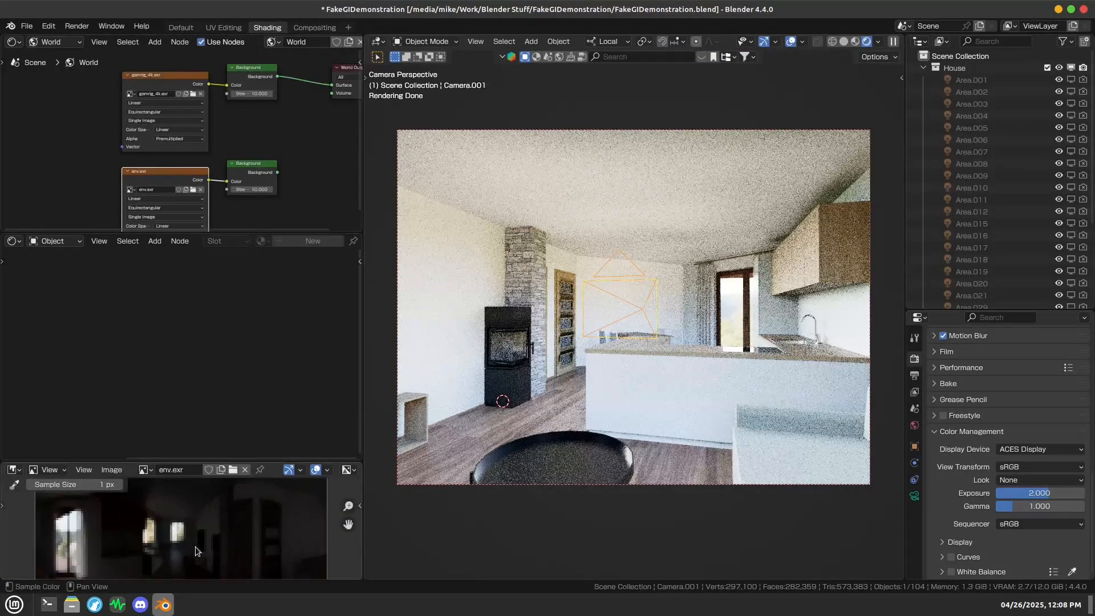
middle_click_drag(255, 190, 126, 190)
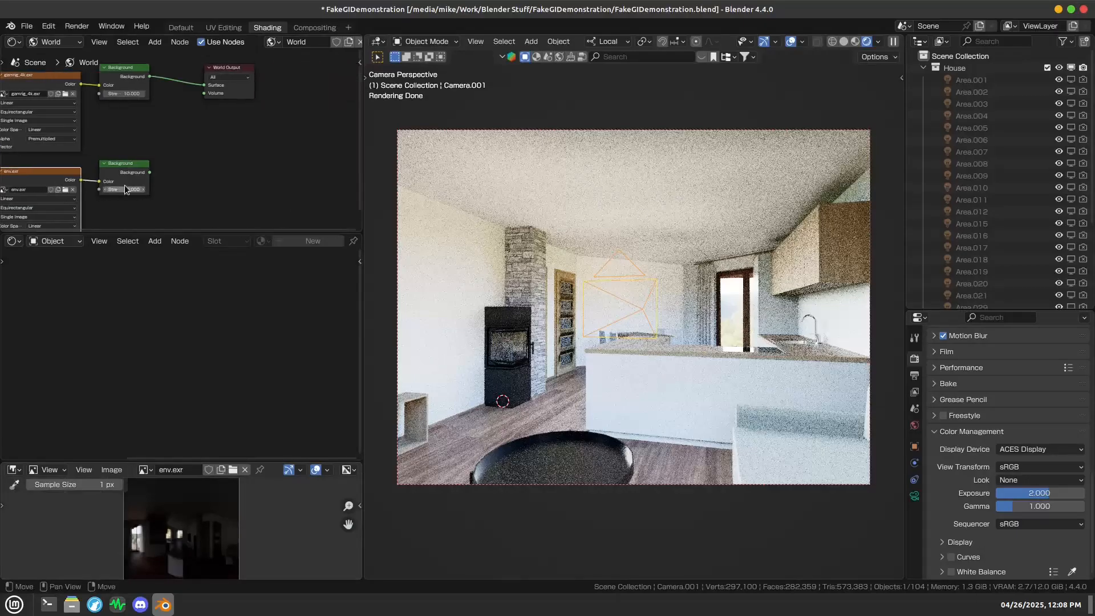
left_click(133, 175, "ctrl+shift")
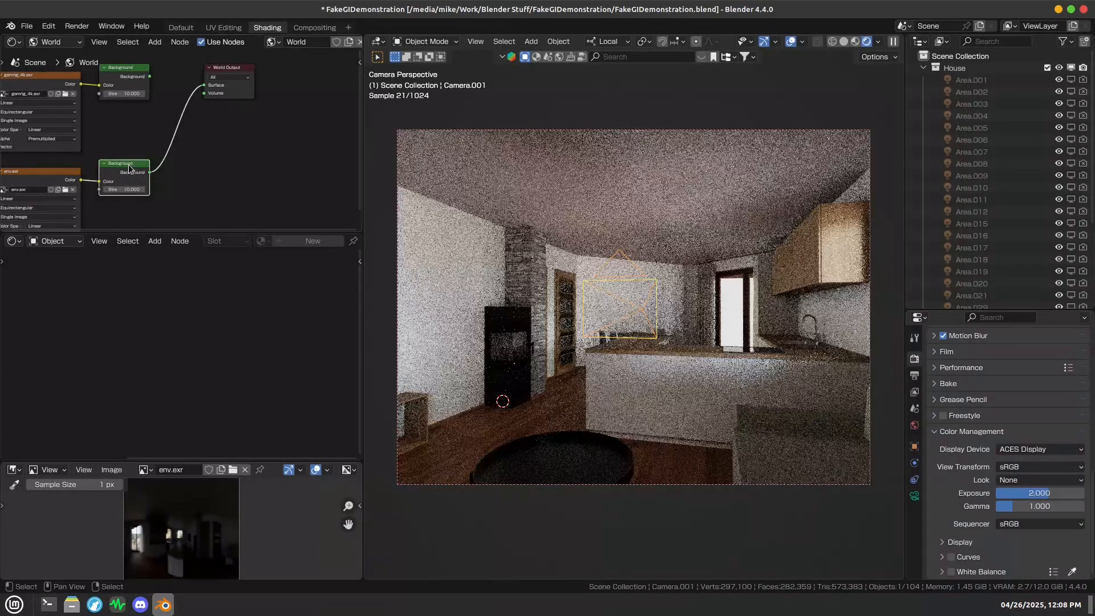
Step: Set the strength of the env.exr Background node to 1.000 and return to the camera view
key("KP_0")
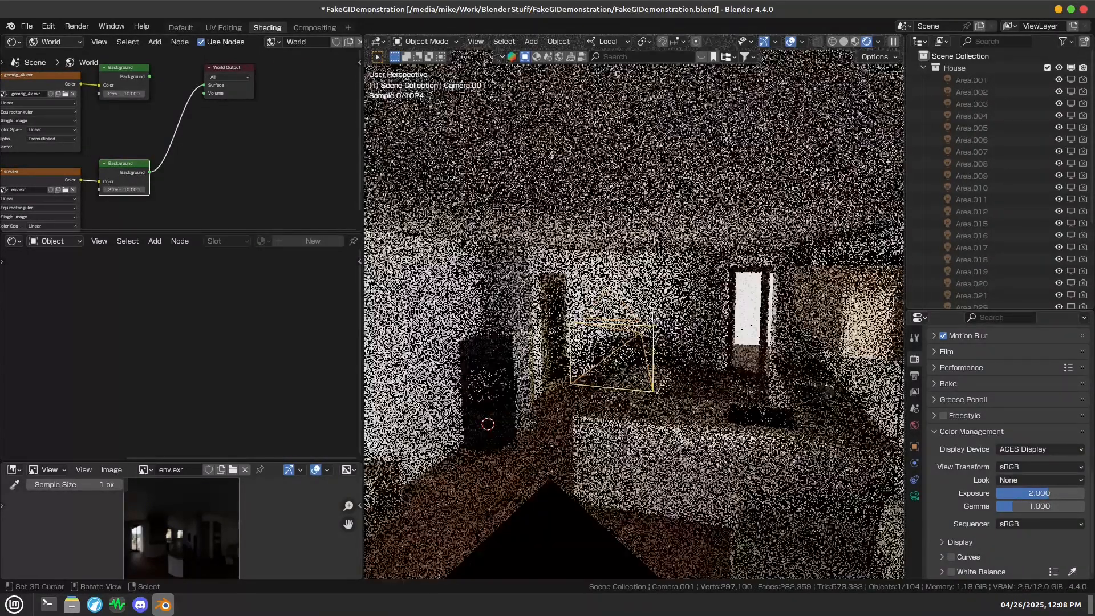
left_click(126, 191)
type("1")
key("Return")
key("KP_Decimal")
key("KP_0")
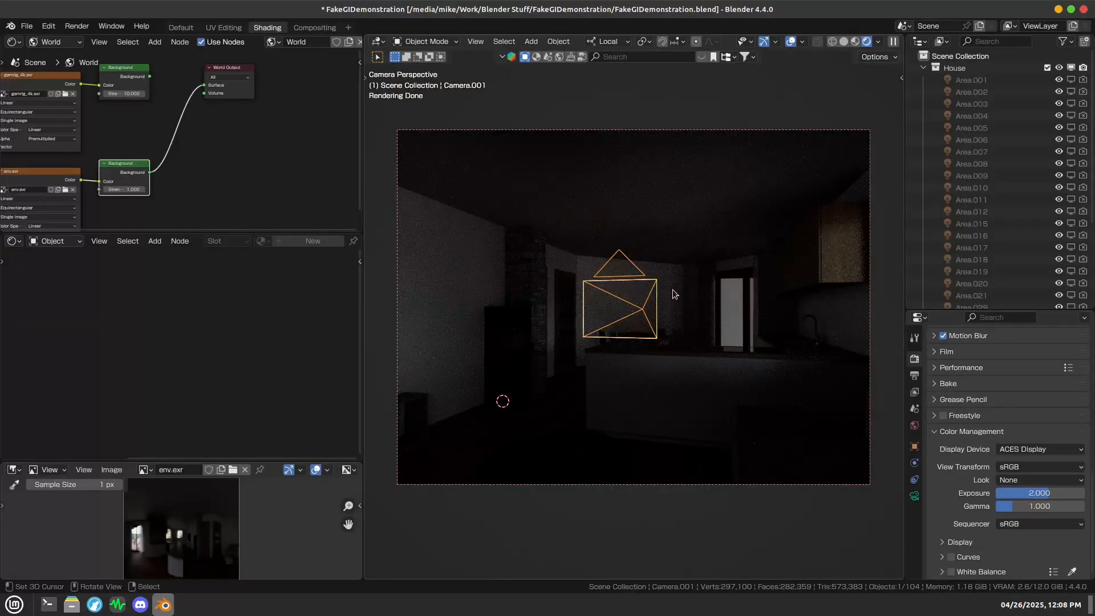
scroll(676, 290, "up", 2)
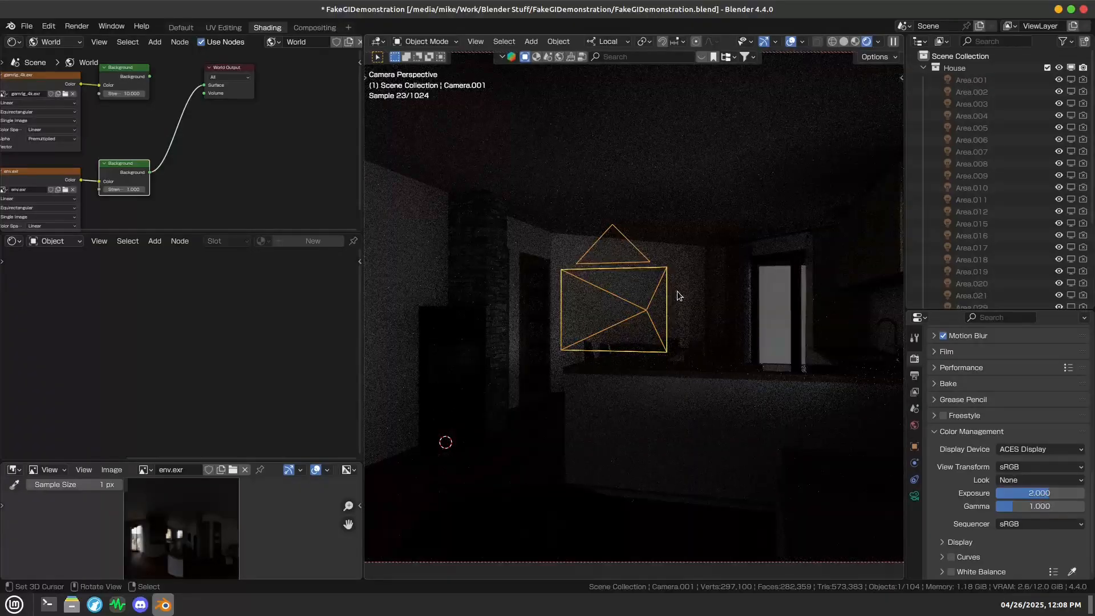
Step: Add Texture Coordinate and Mapping nodes to the env.exr environment texture, with the house viewed from outside
scroll(671, 311, "down", 6)
middle_click_drag(676, 292, 804, 325)
scroll(604, 297, "down", 4)
middle_click_drag(603, 297, 664, 299)
middle_click_drag(23, 181, 136, 118)
left_click(136, 119)
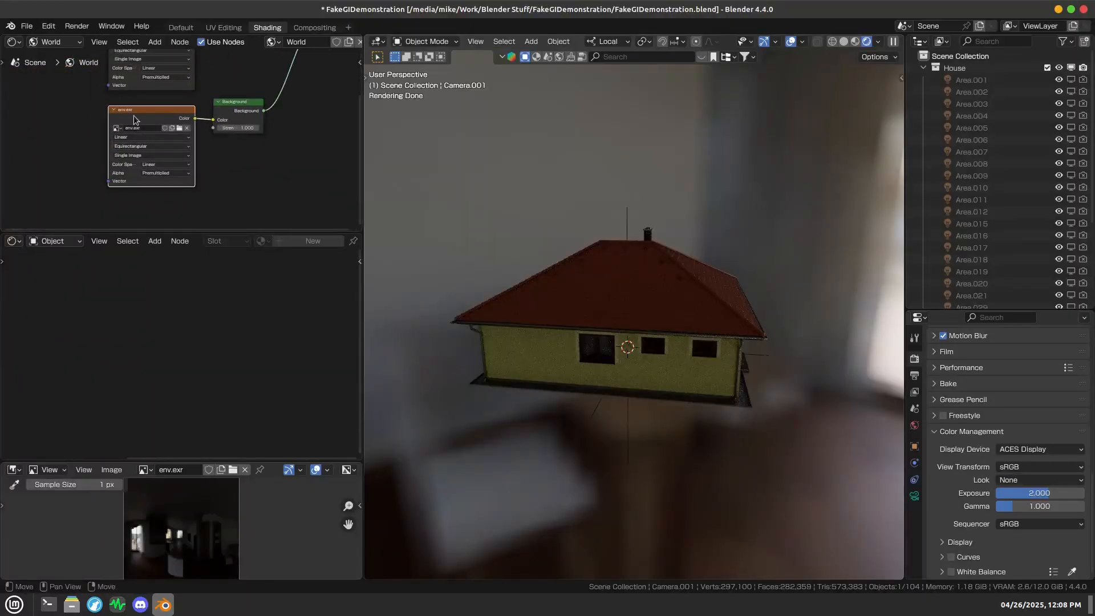
key("ctrl+t")
middle_click_drag(74, 147, 159, 131)
scroll(182, 147, "up", 2)
scroll(171, 151, "up", 2)
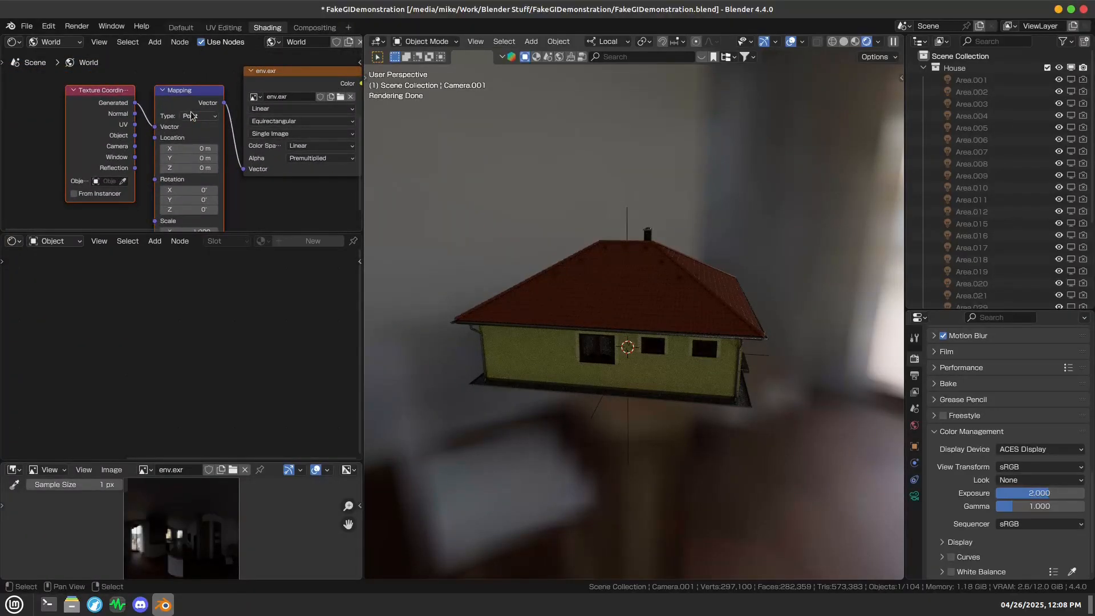
middle_click_drag(233, 155, 157, 157)
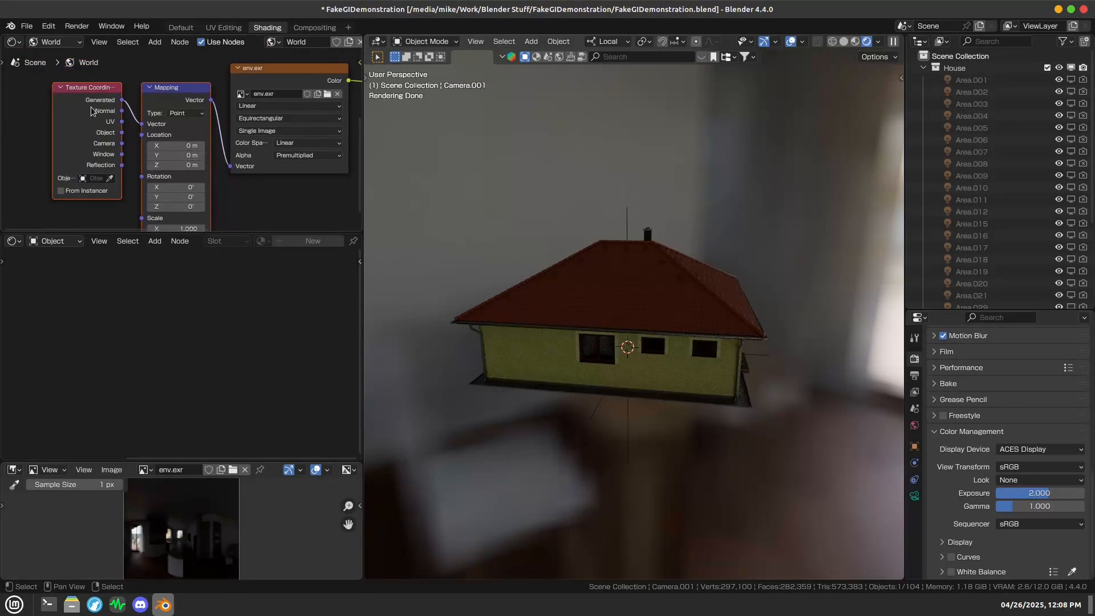
mouse_move(234, 188)
middle_mouse_down()
mouse_move(209, 168)
mouse_move(228, 178)
middle_mouse_up()
scroll(231, 178, "down", 2)
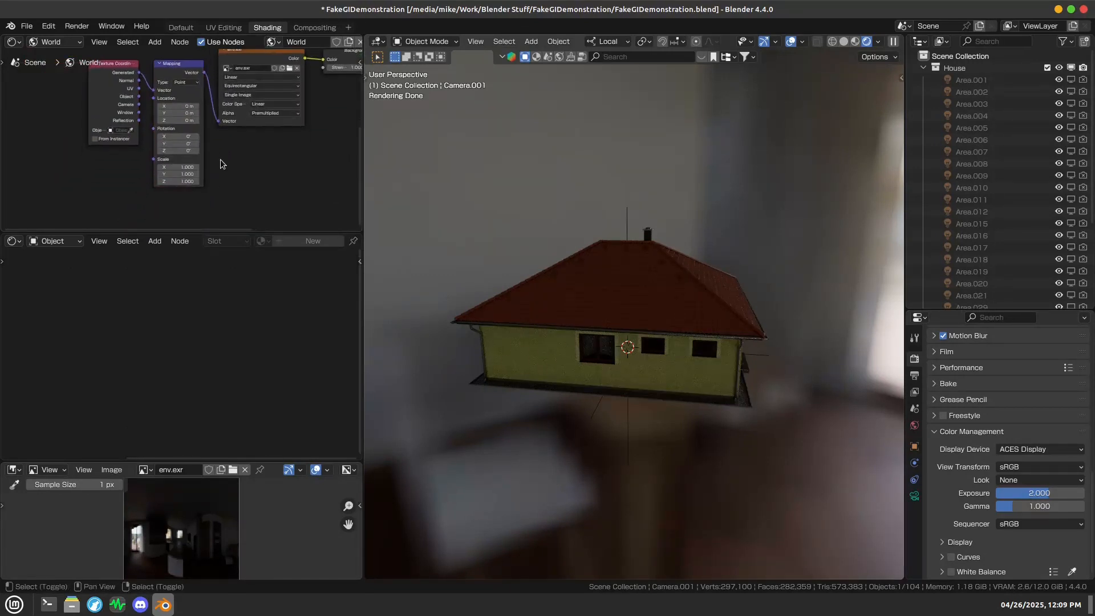
key("shift+a")
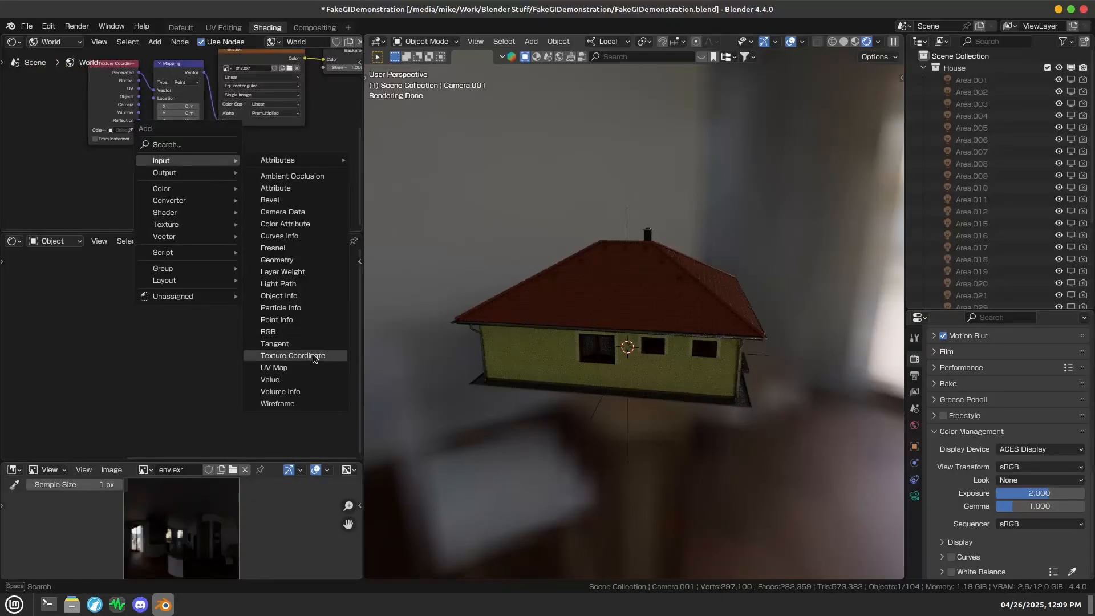
key("shift+a")
mouse_move(245, 215)
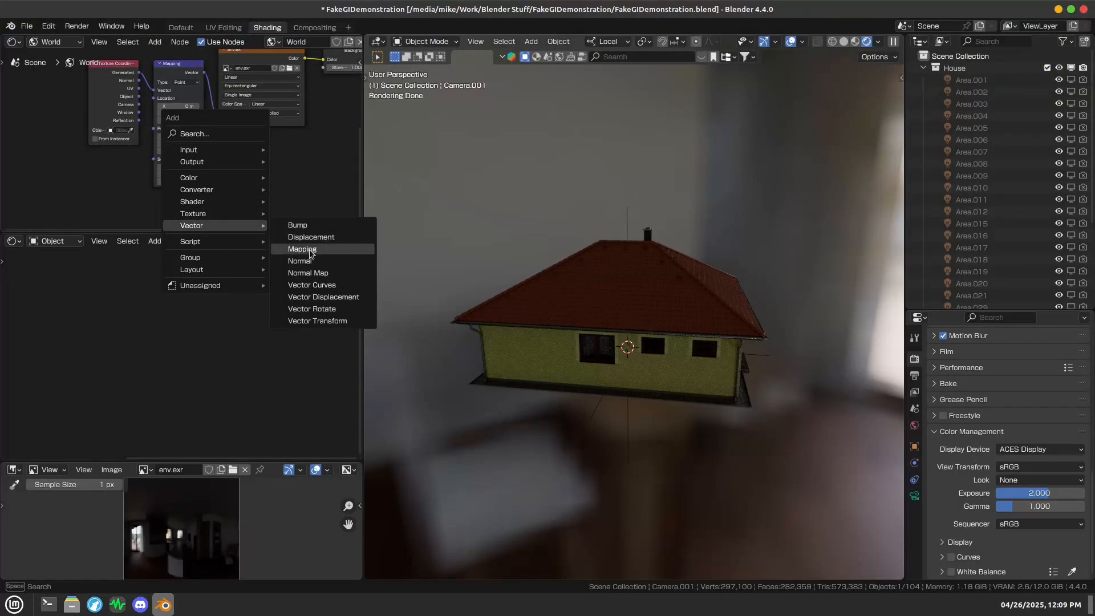
Step: Set the Z rotation of the env.exr texture's Mapping node to -90°
scroll(255, 168, "up", 3)
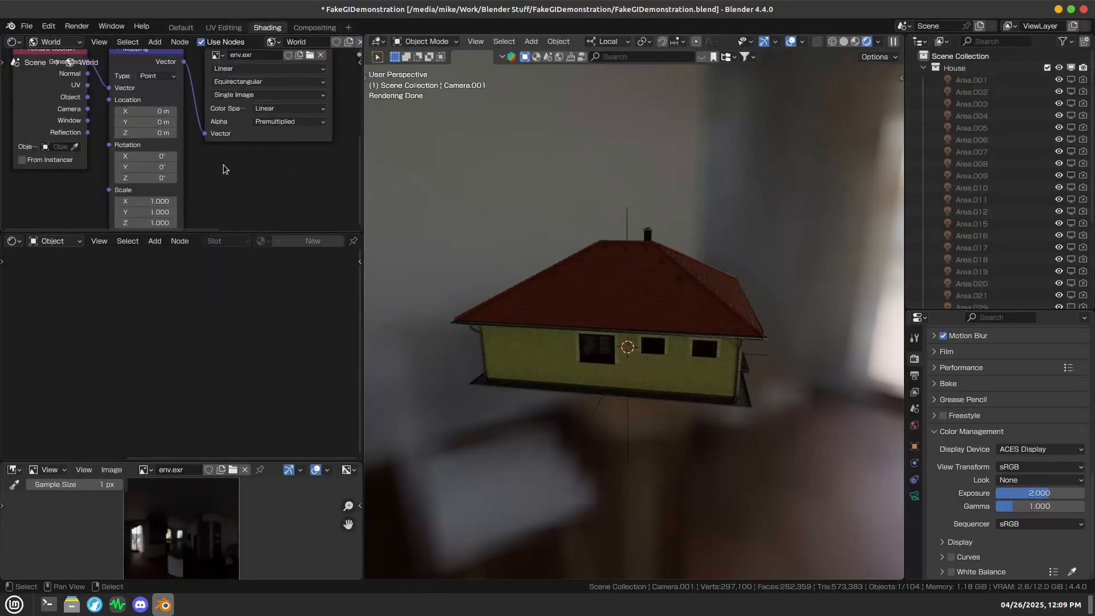
middle_click_drag(256, 168, 264, 155)
left_click(181, 171)
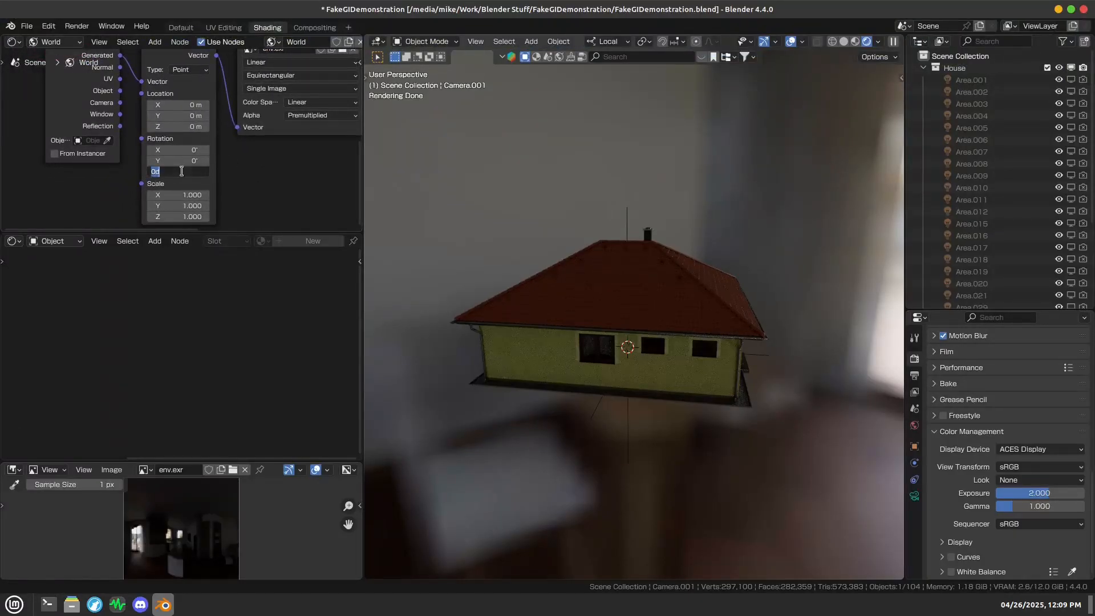
type("-90")
key("Return")
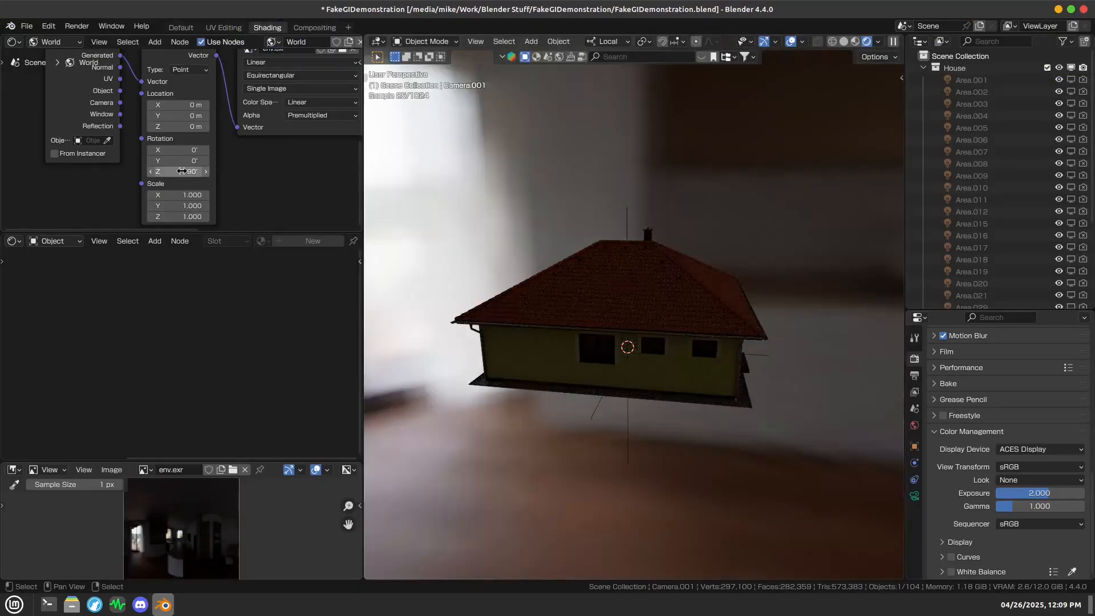
Step: Examine how the rotated environment lines up around the house, from outside and through the camera
middle_click_drag(657, 320, 567, 321)
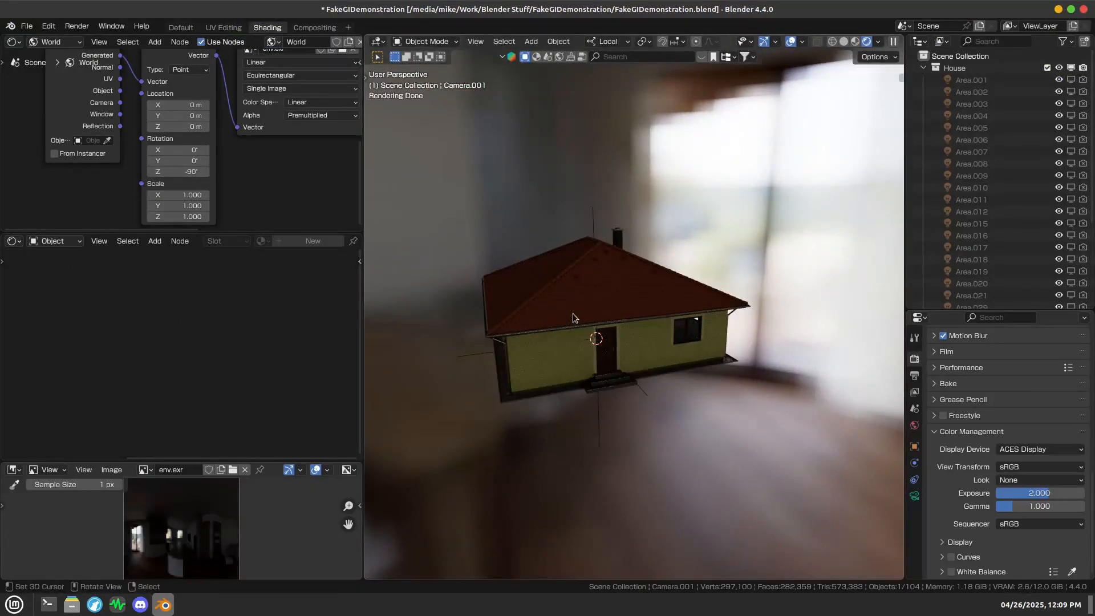
key("KP_0")
middle_click_drag(575, 310, 807, 356)
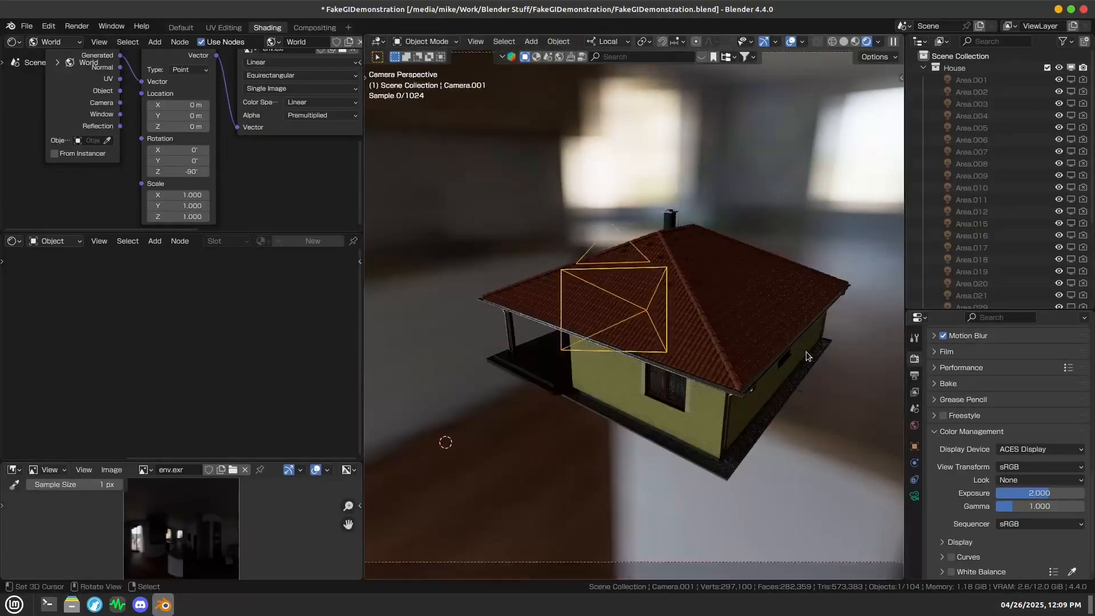
key("KP_0")
scroll(665, 342, "down", 2)
scroll(668, 340, "up", 2)
scroll(668, 340, "down", 3)
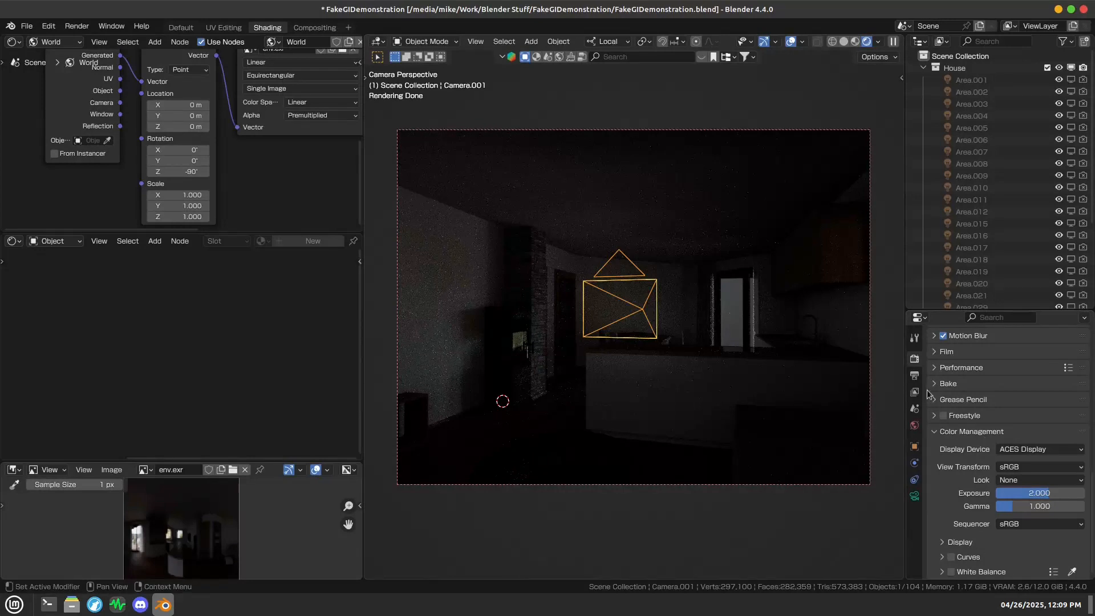
Step: Expand the Light Paths render settings and show the Fast GI Approximation options
left_click(914, 338)
left_click(914, 358)
scroll(975, 411, "down", 1)
scroll(975, 411, "down", 5)
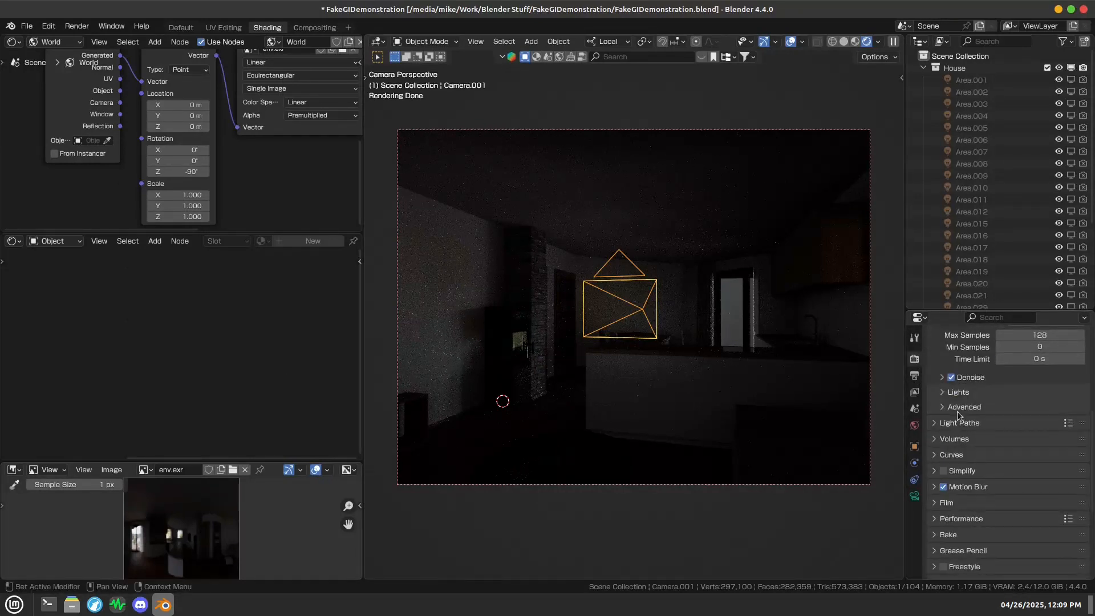
left_click(942, 424)
scroll(958, 430, "down", 4)
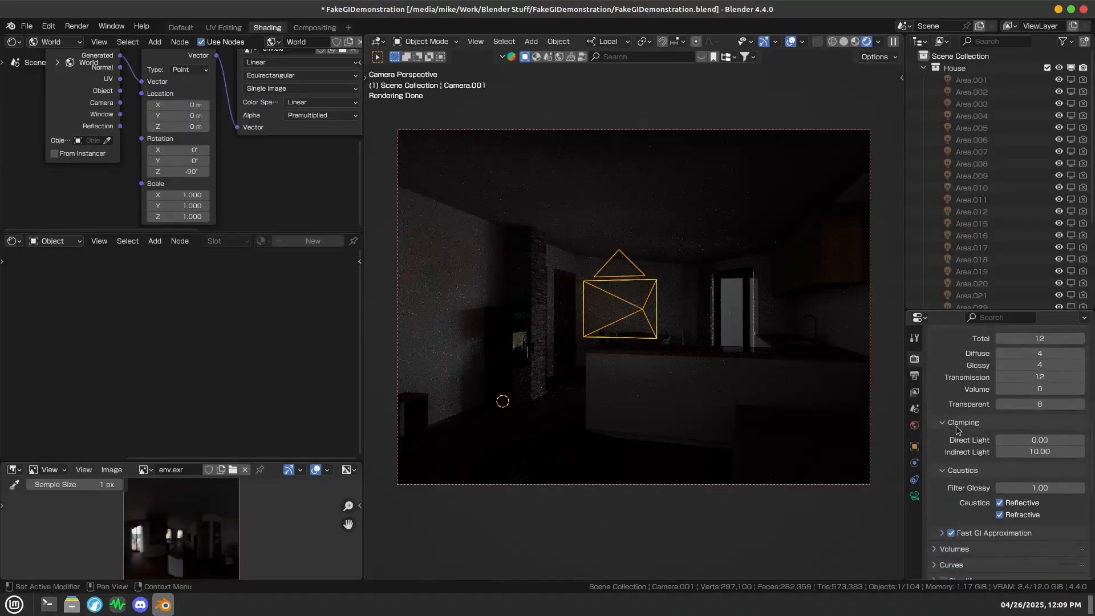
scroll(958, 430, "down", 3)
left_click(983, 440)
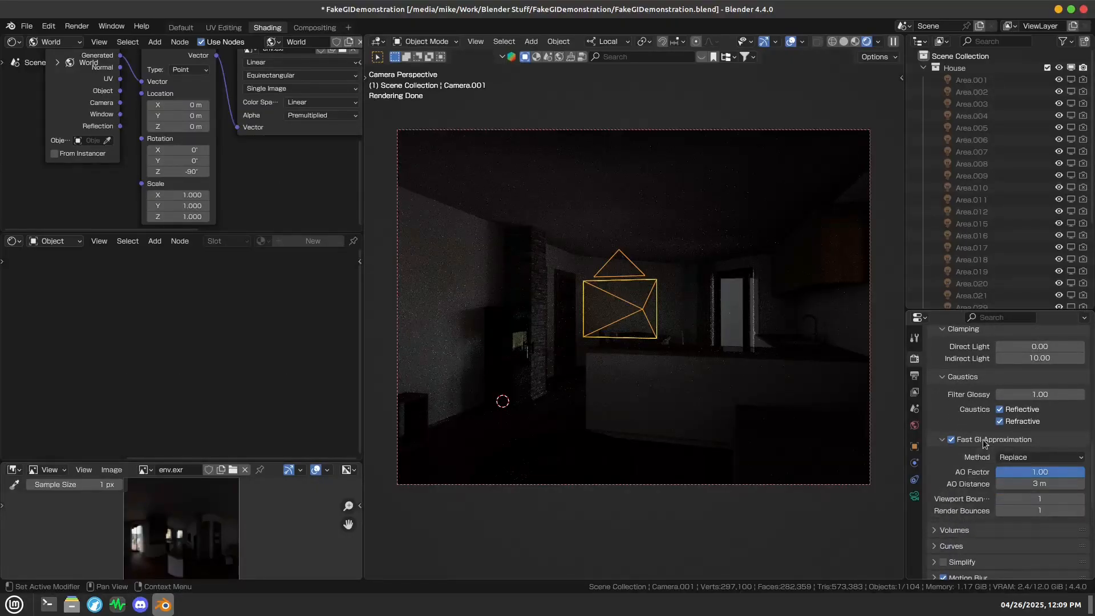
Step: Try 2 viewport and render bounces for Fast GI Approximation, and return both to 1
middle_click_drag(229, 145, 74, 181)
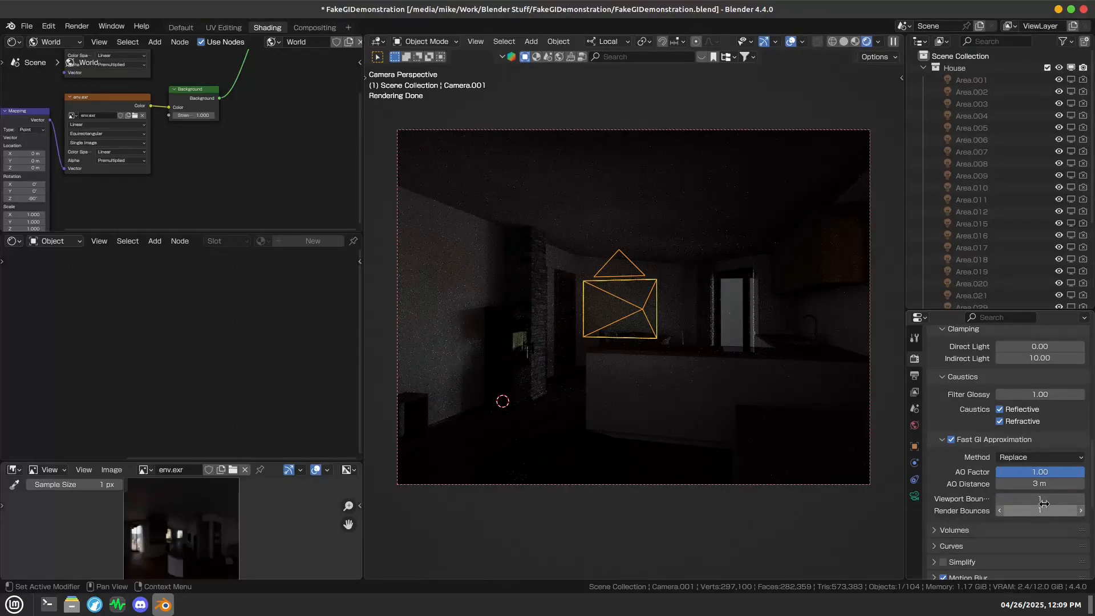
left_click(1079, 511)
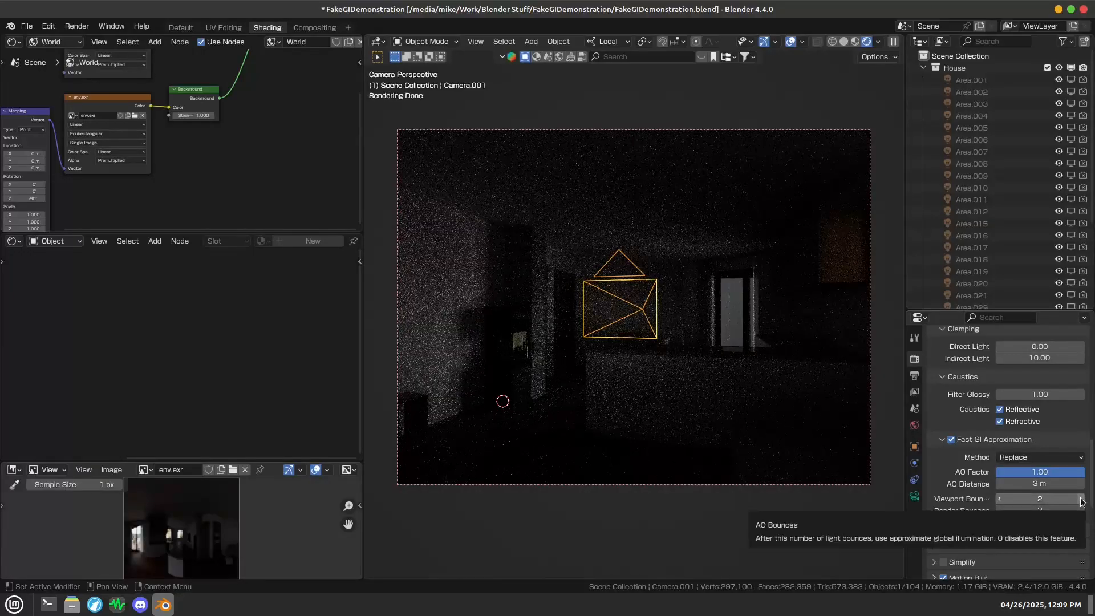
left_click(1079, 510)
left_click(1000, 499)
left_click(1000, 499)
left_click(1000, 510)
left_click(1000, 510)
left_click(999, 510)
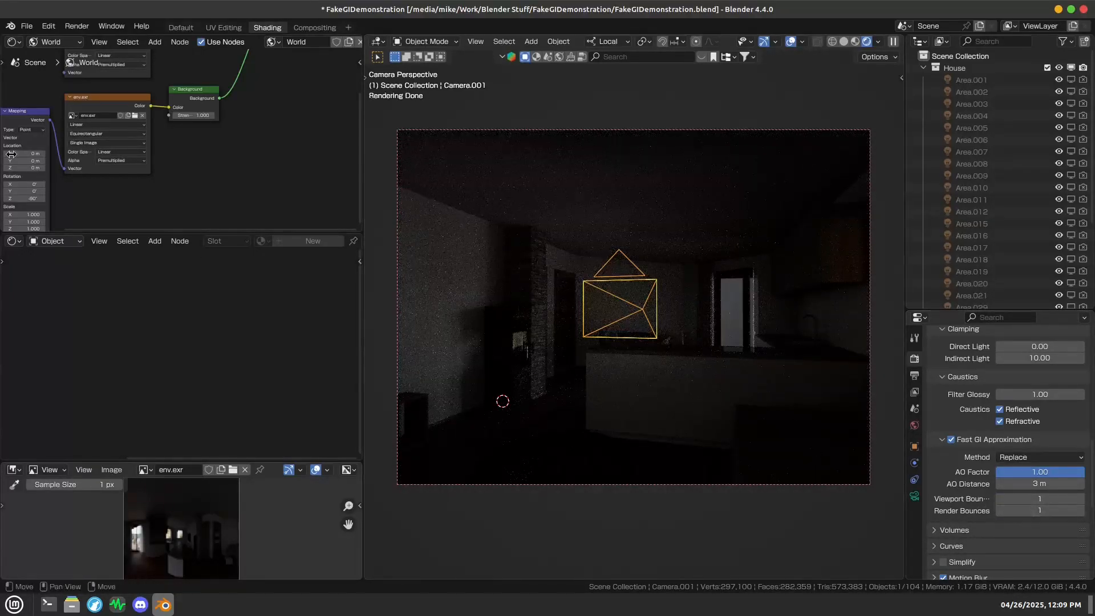
Step: Add a Mix Shader node and insert it between the env.exr Background node and the World Output
scroll(245, 146, "down", 3)
scroll(236, 139, "up", 2)
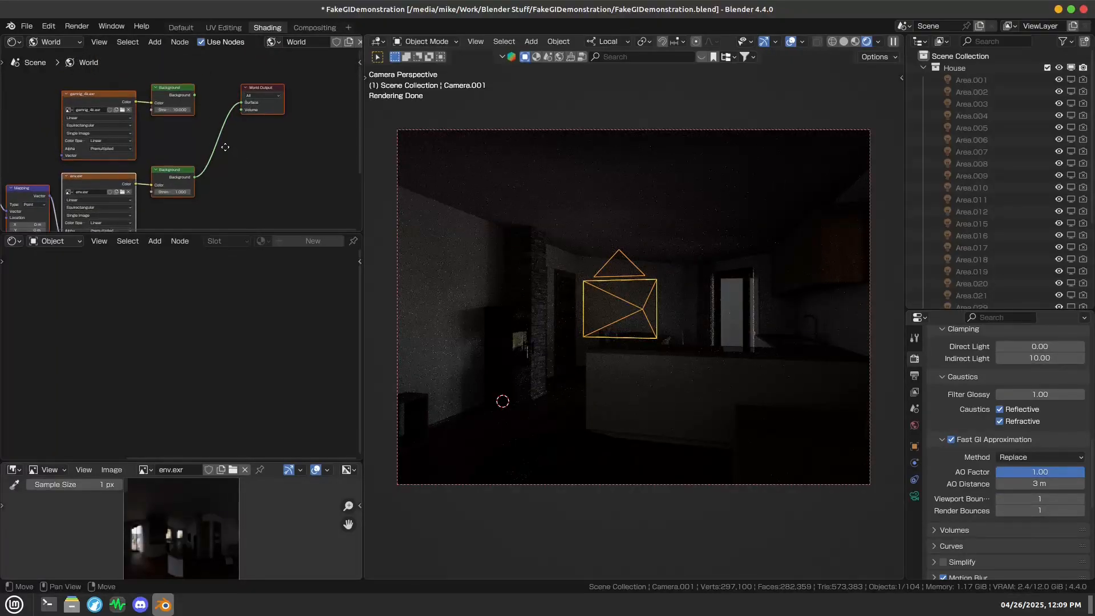
key("shift+a")
mouse_move(187, 195)
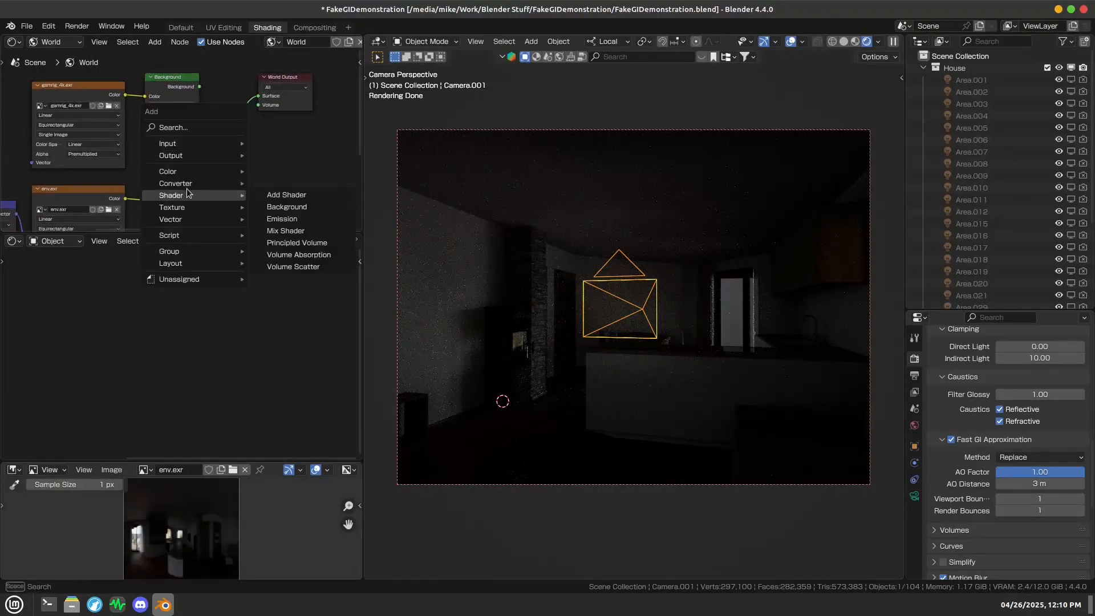
left_click(290, 231)
left_click(301, 180)
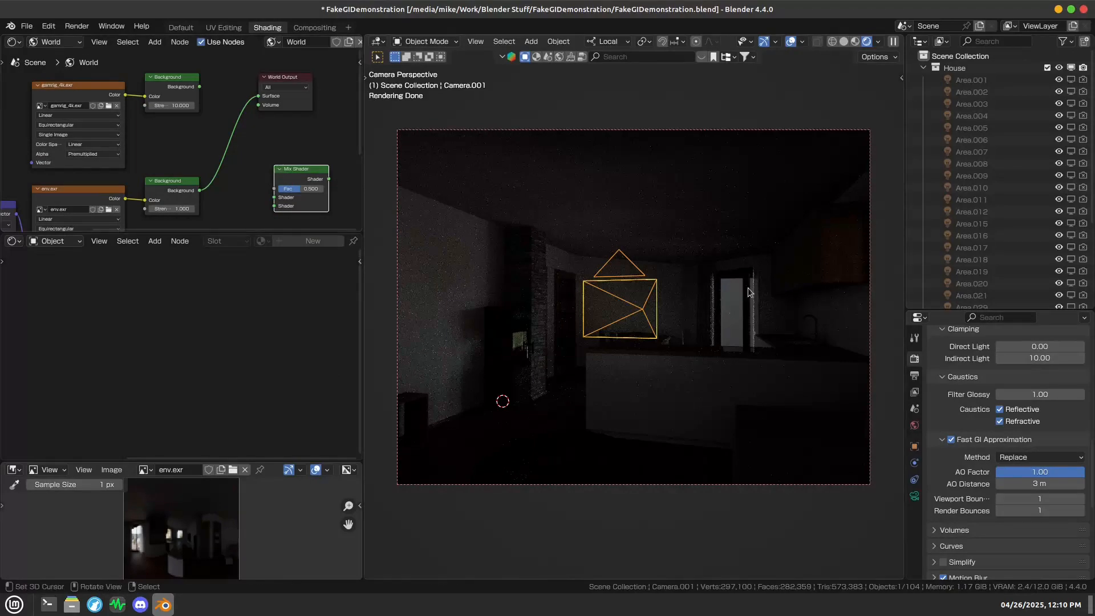
middle_click_drag(691, 317, 738, 303)
scroll(718, 329, "down", 8)
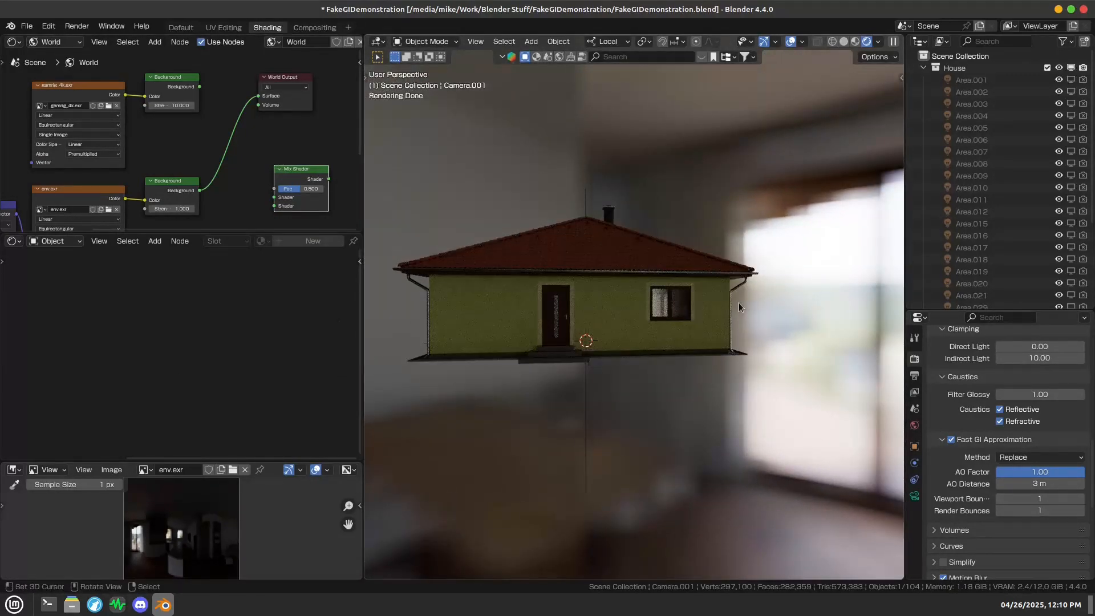
key("KP_0")
left_click_drag(296, 172, 244, 123)
Step: Connect the gamrig_4k.exr Background to the Mix Shader's first Shader input and the env.exr Background to its second
middle_click_drag(198, 130, 200, 132)
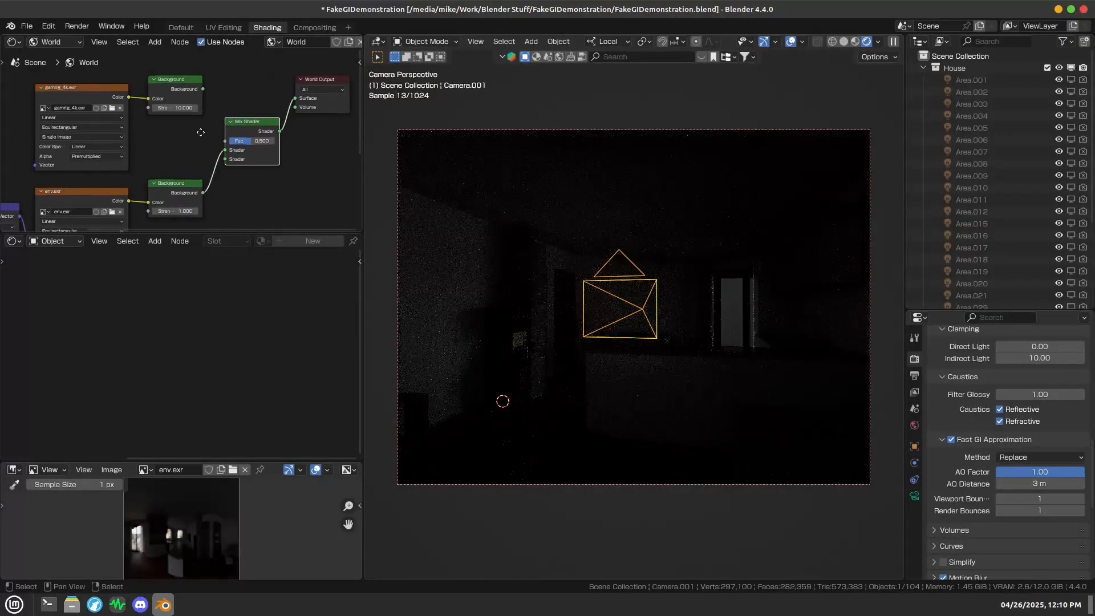
left_click_drag(225, 151, 208, 85)
scroll(183, 136, "up", 1)
left_click(175, 171)
scroll(165, 160, "down", 1)
middle_click_drag(154, 152, 224, 143)
middle_click_drag(278, 188, 214, 170)
scroll(199, 171, "down", 1)
scroll(197, 171, "down", 2)
scroll(216, 165, "up", 1)
middle_click_drag(228, 130, 232, 145)
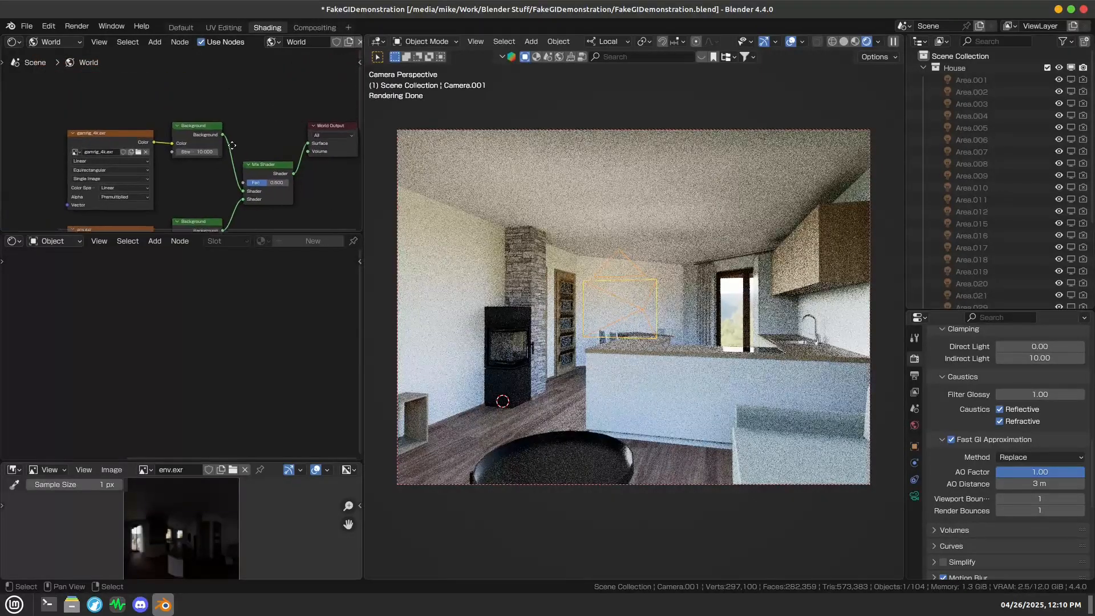
Step: Add a Light Path node to the world nodes and connect Is Diffuse Ray to the Mix Shader's Fac input
scroll(217, 123, "up", 1)
key("shift+a")
mouse_move(133, 65)
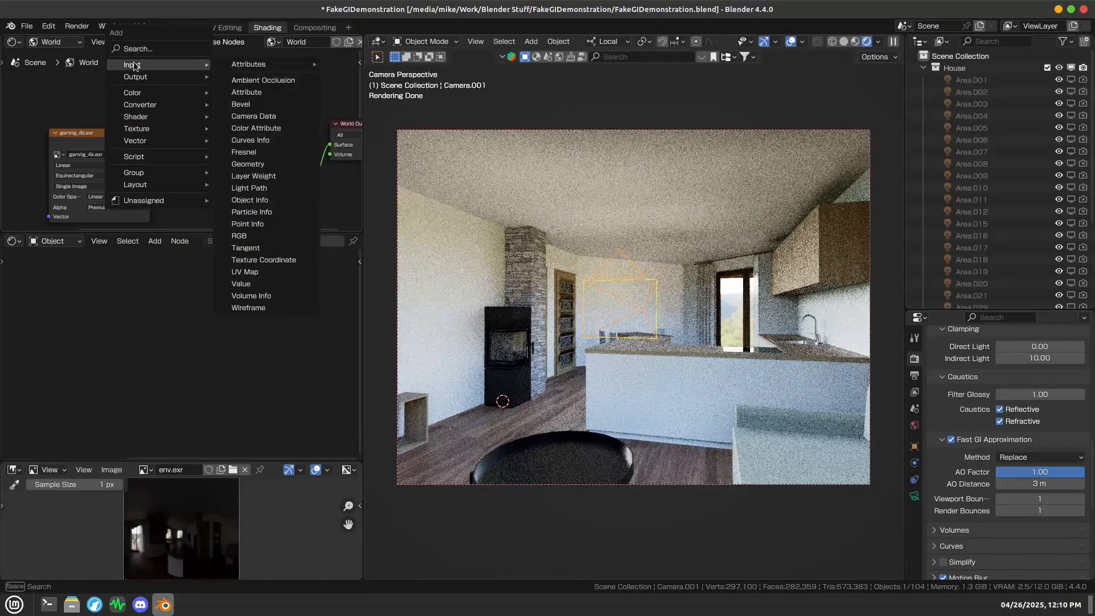
left_click(276, 187)
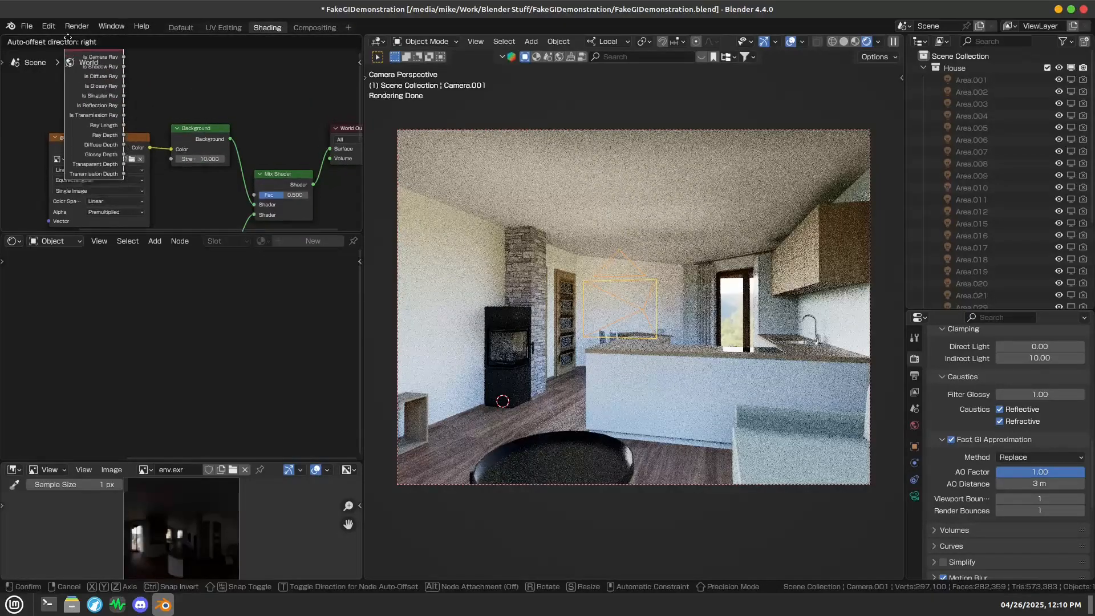
left_click(85, 56)
middle_click_drag(146, 106, 124, 79)
scroll(124, 79, "down", 1)
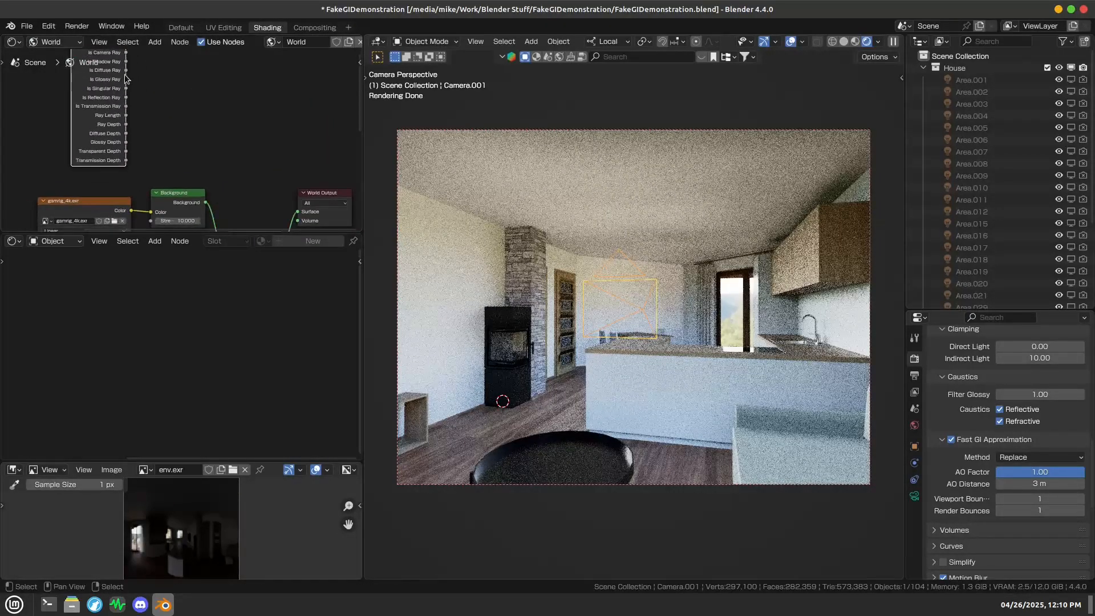
left_click_drag(126, 71, 230, 198)
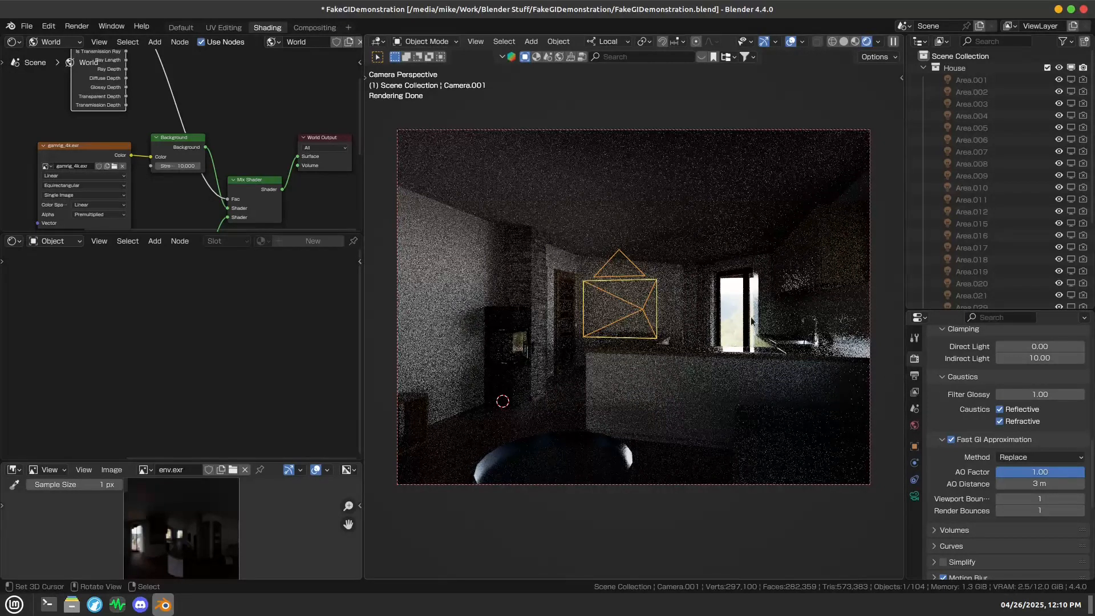
Step: Examine the background through the window and the reflections on the kitchen countertop in the rendered camera view
middle_click_drag(223, 168, 232, 52)
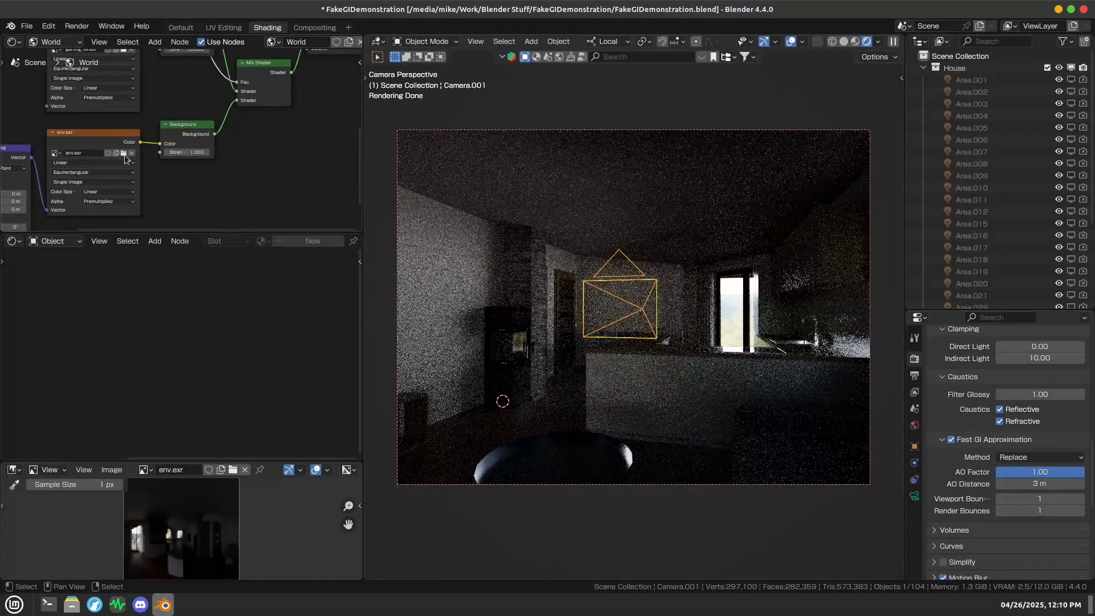
scroll(105, 148, "up", 2)
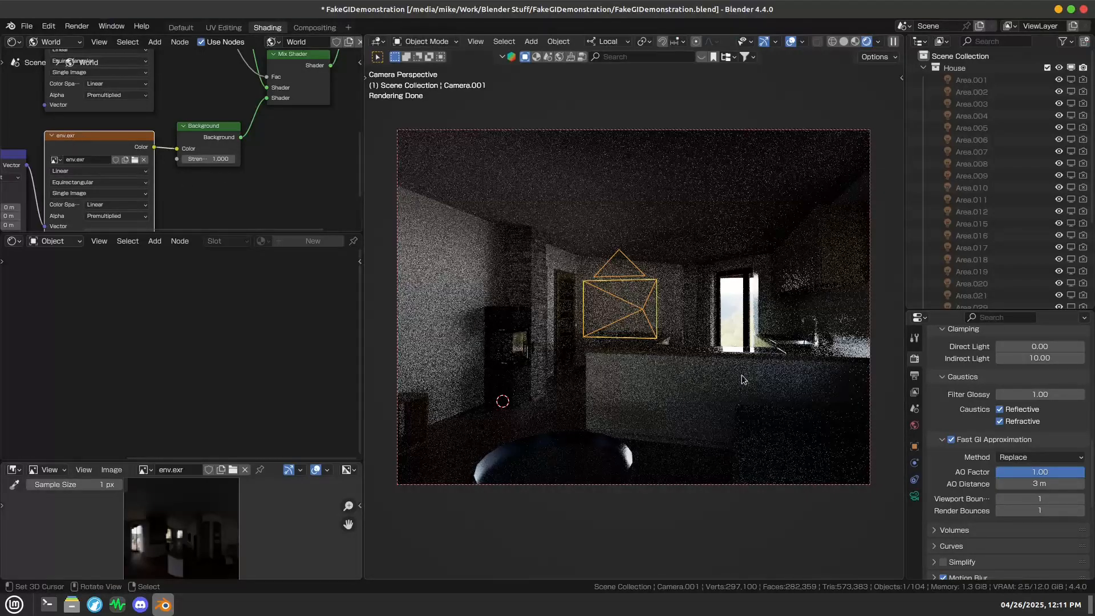
scroll(735, 353, "up", 3)
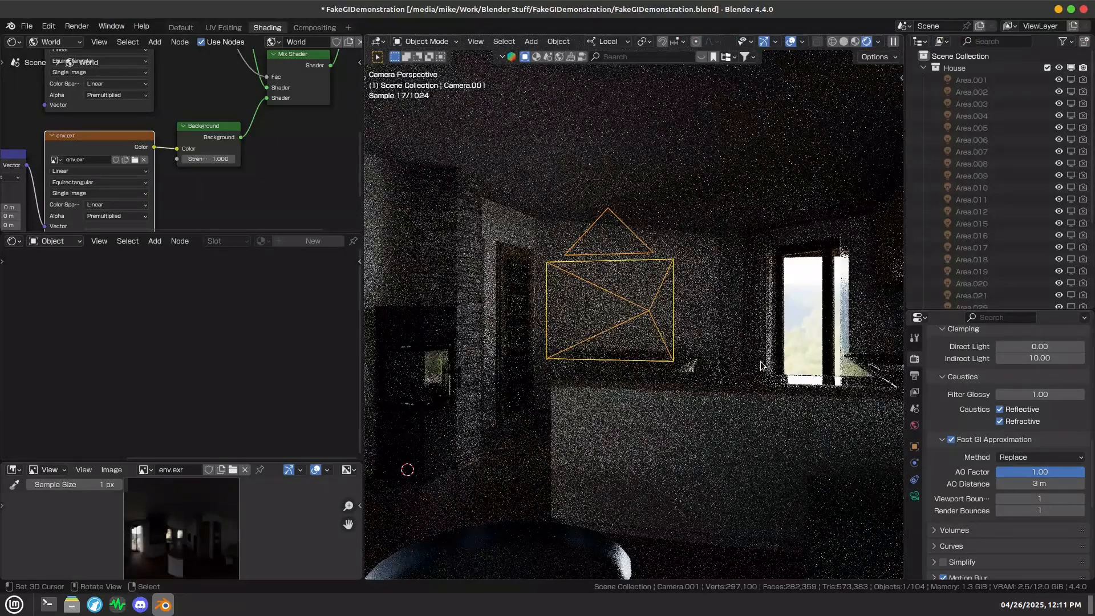
middle_click_drag(779, 367, 566, 313, "shift")
scroll(571, 311, "up", 4)
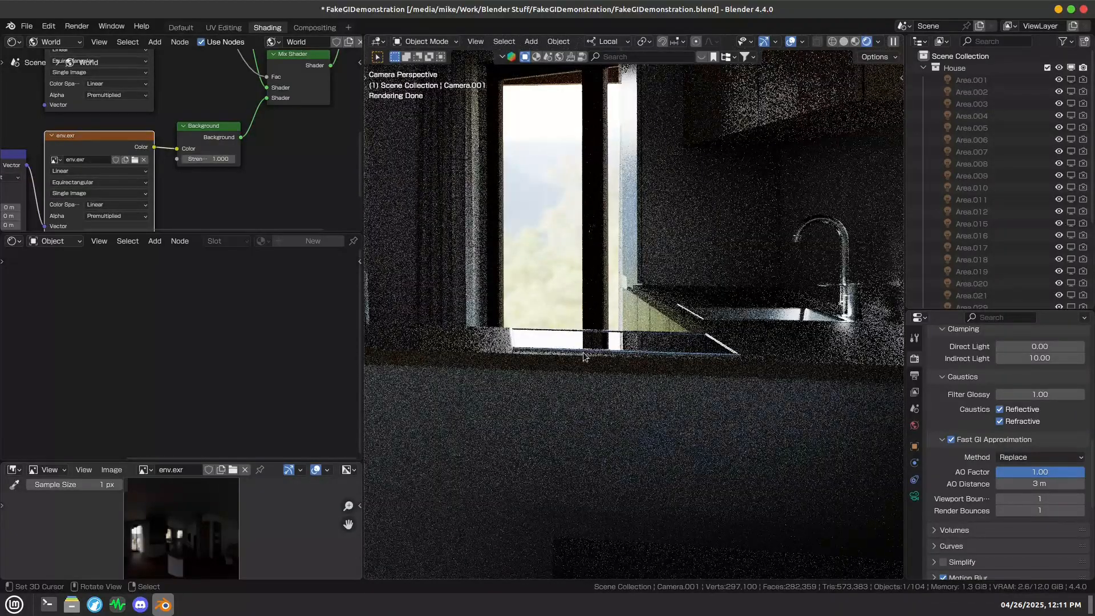
scroll(555, 337, "up", 5)
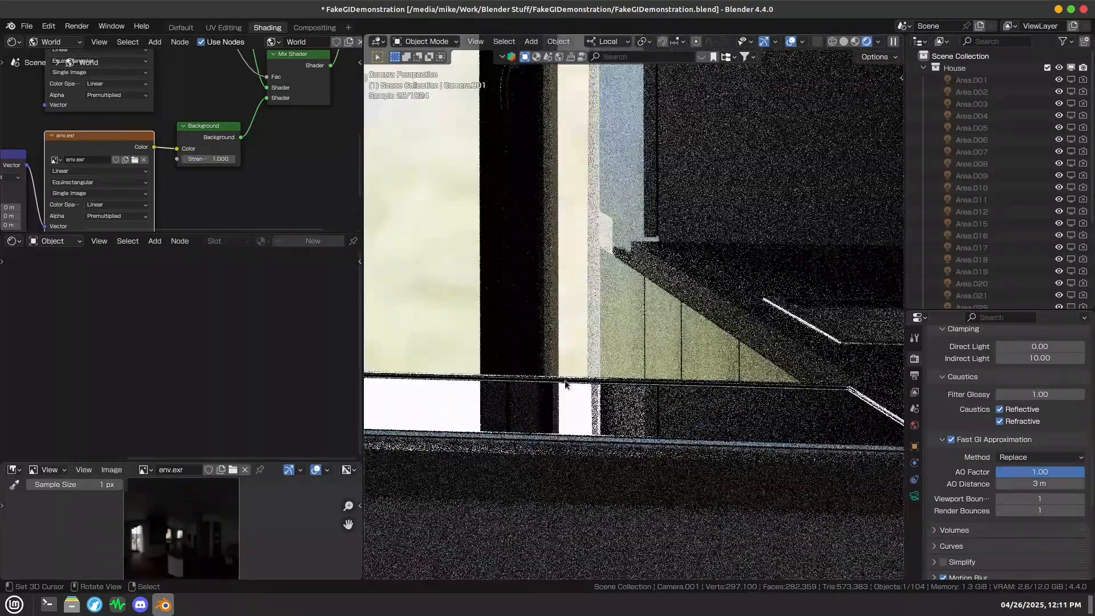
scroll(565, 384, "down", 2)
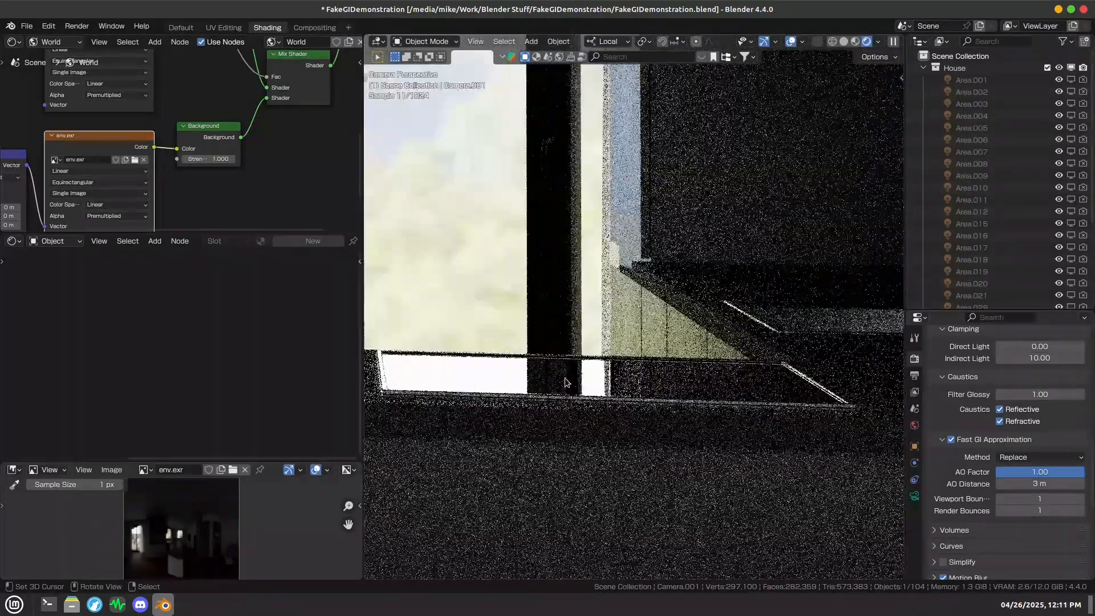
scroll(249, 151, "down", 4)
Step: Compare the images of the gamrig_4k.exr and env.exr environment textures with the rendered room, ending with env.exr selected
middle_click_drag(249, 151, 233, 214)
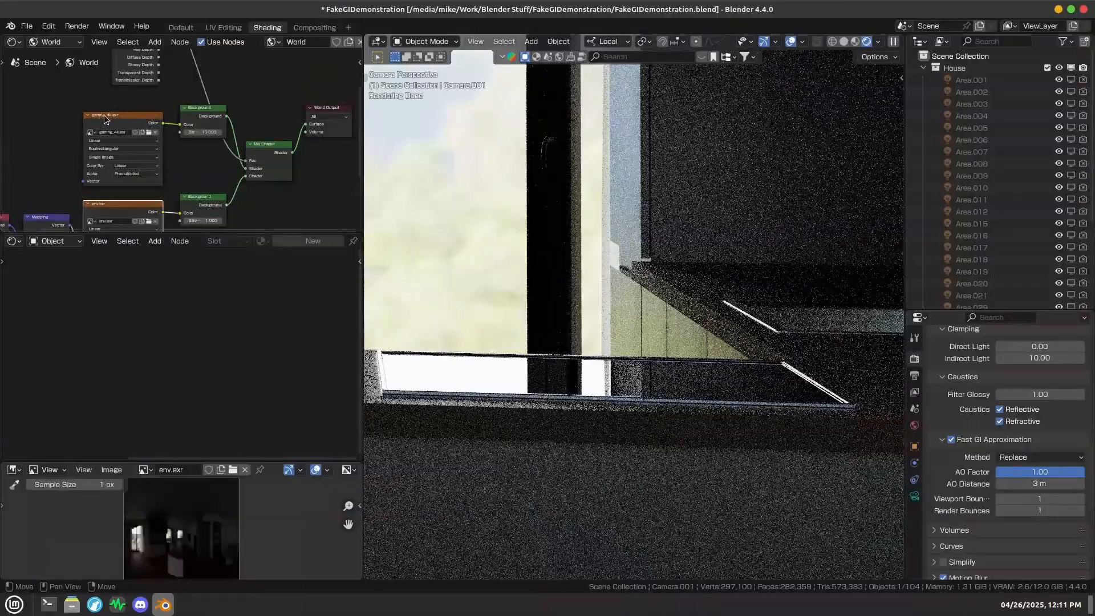
left_click(108, 118)
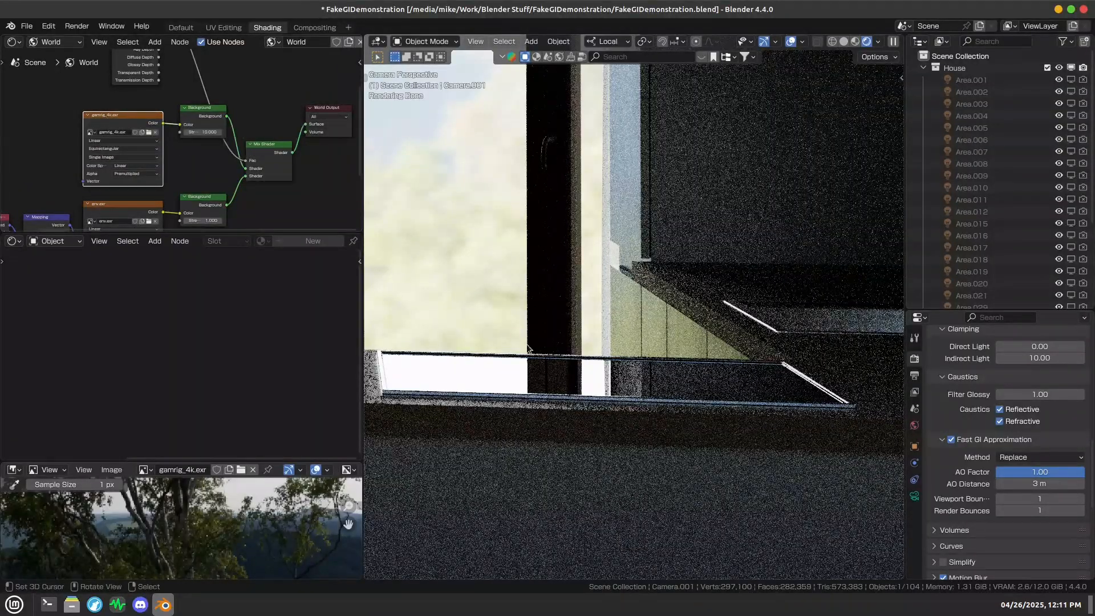
scroll(582, 340, "down", 6)
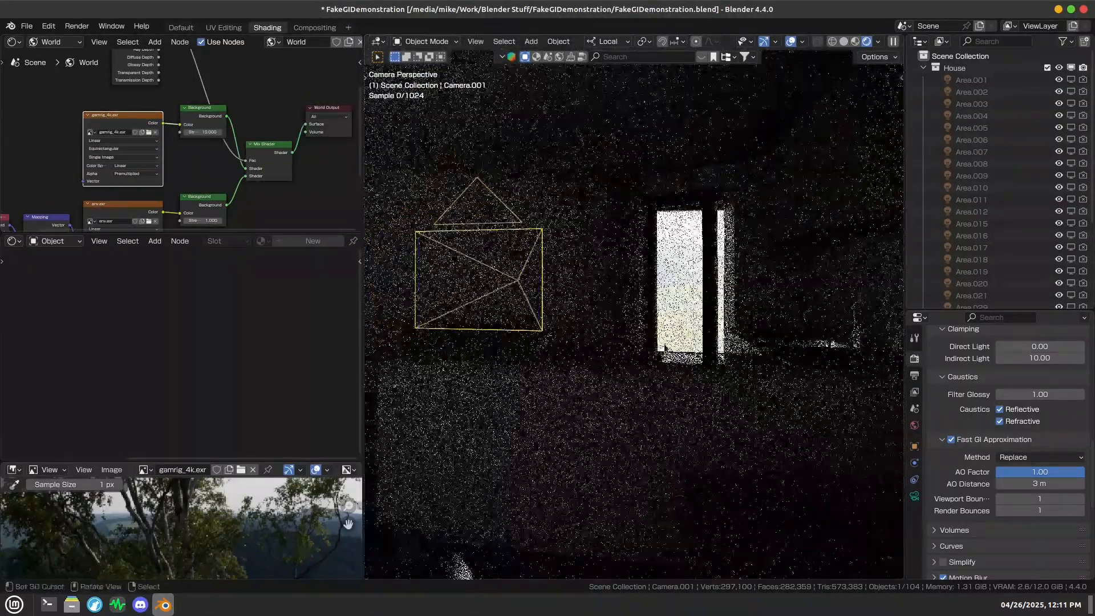
scroll(630, 341, "down", 3)
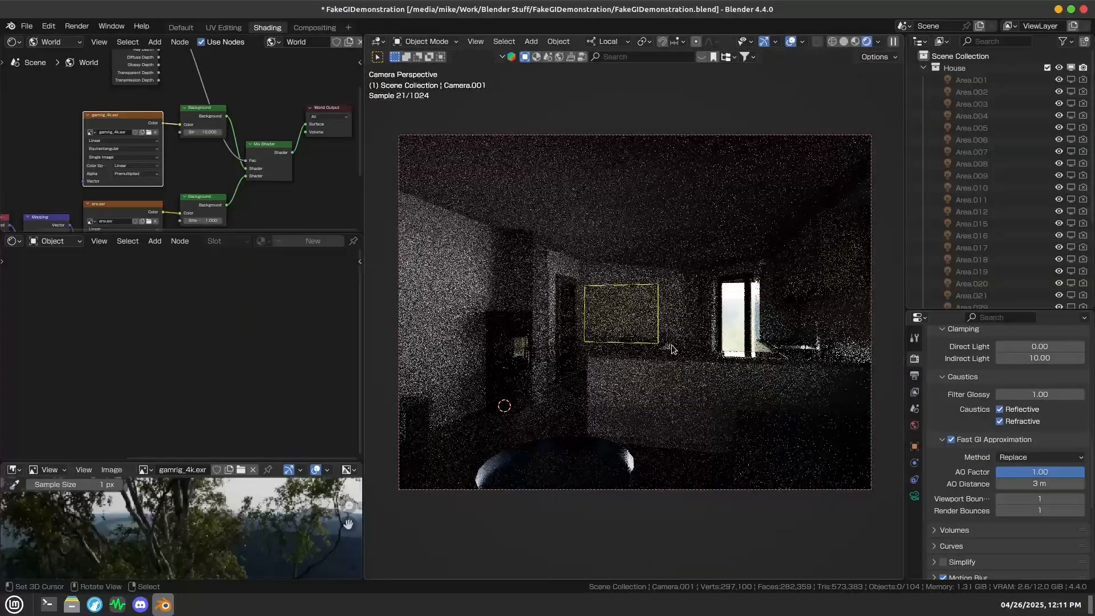
scroll(171, 137, "down", 3, "shift")
left_click(105, 159)
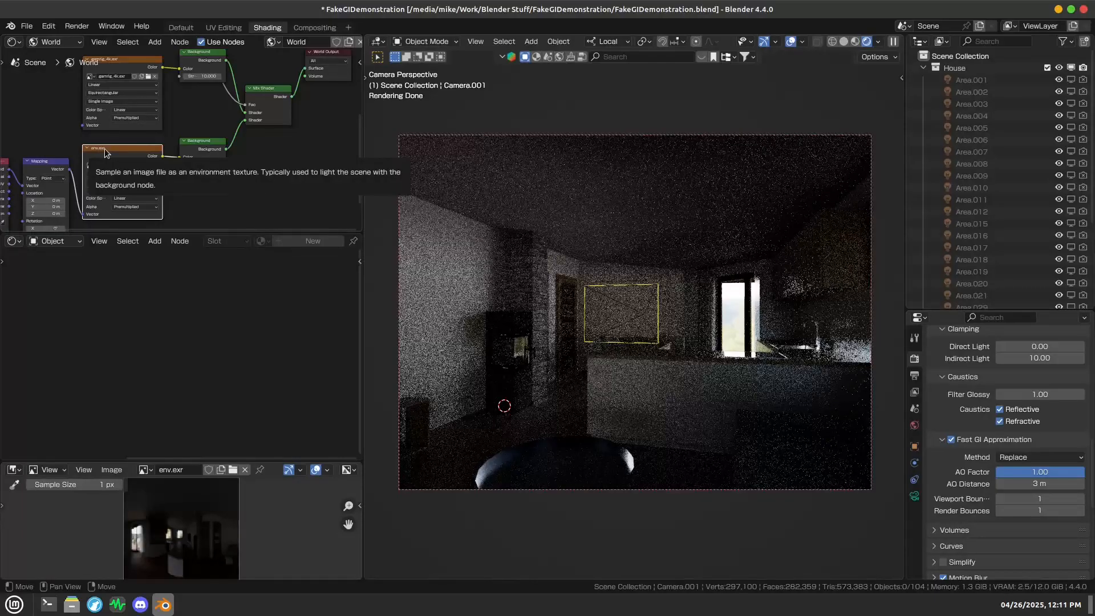
Step: Enable viewport denoising in the sampling settings and expand its options
scroll(977, 414, "up", 12)
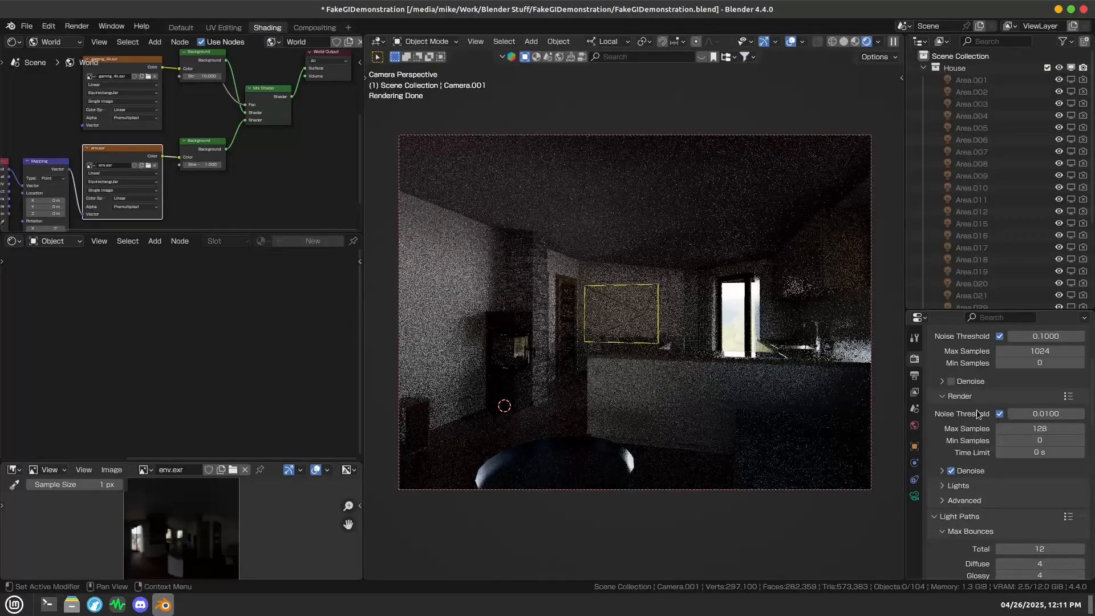
scroll(977, 413, "up", 2)
left_click(960, 429)
left_click(951, 428)
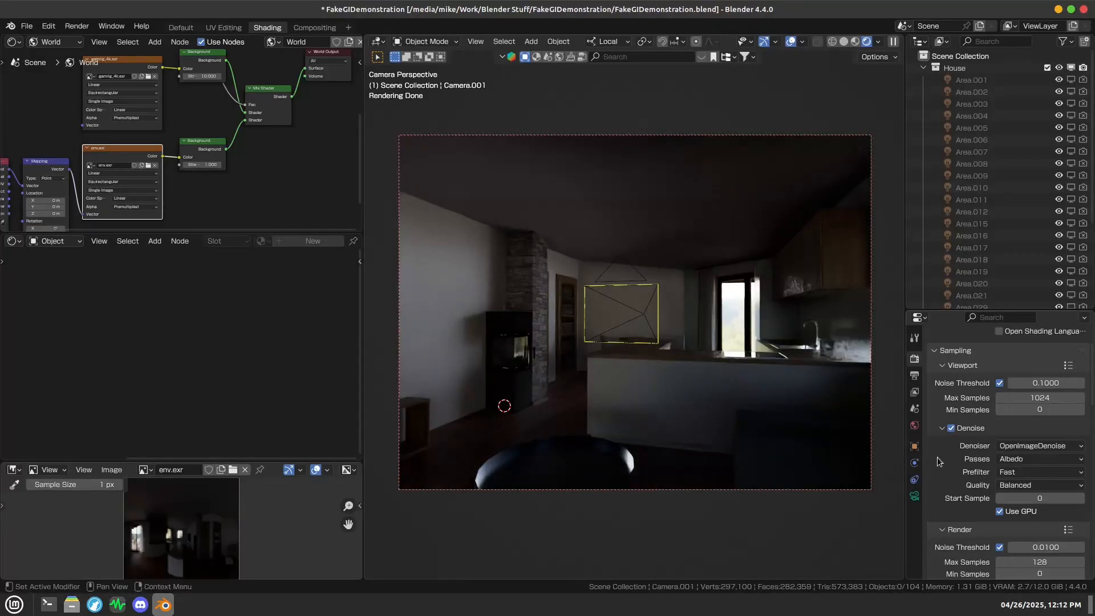
Step: Switch Fast GI Approximation off and on several times to compare the denoised room lighting, leaving it enabled
scroll(958, 454, "down", 15)
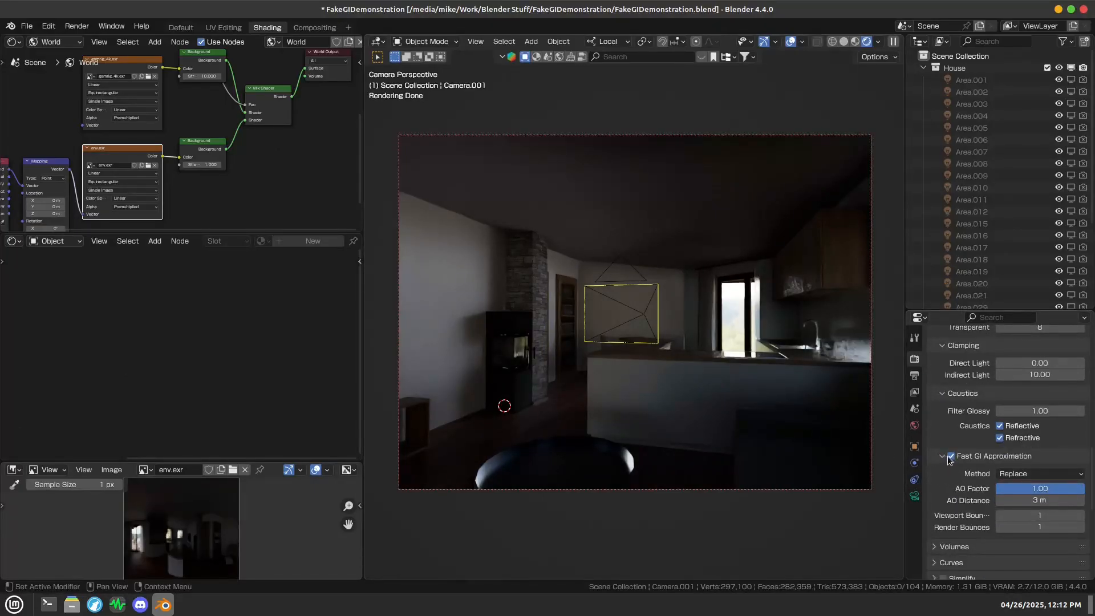
left_click(950, 457)
left_click(950, 457)
left_click(950, 457)
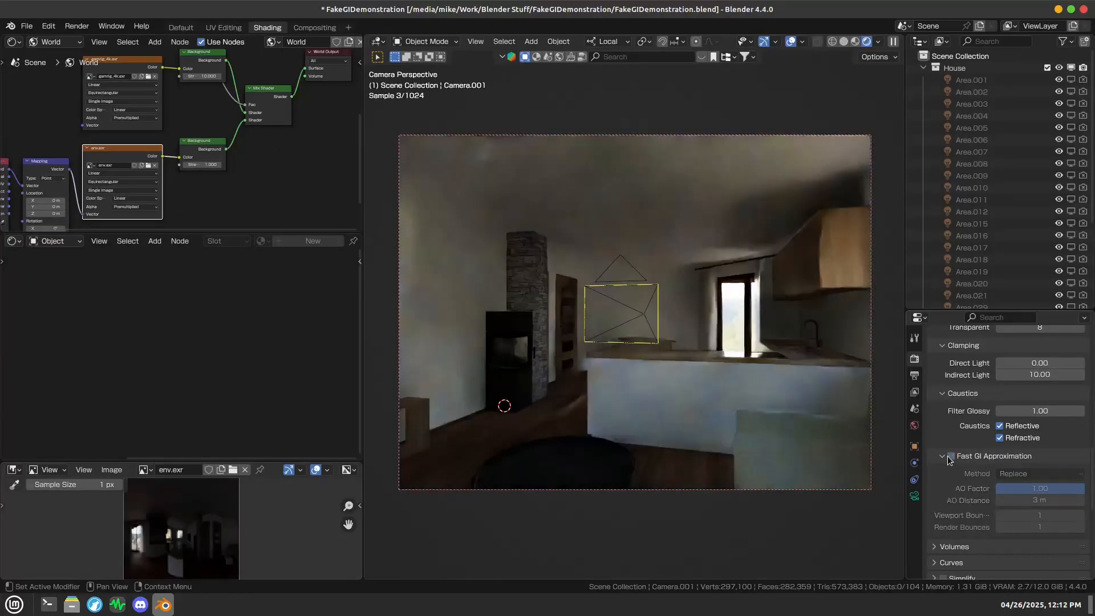
left_click(950, 456)
left_click(949, 457)
left_click(950, 456)
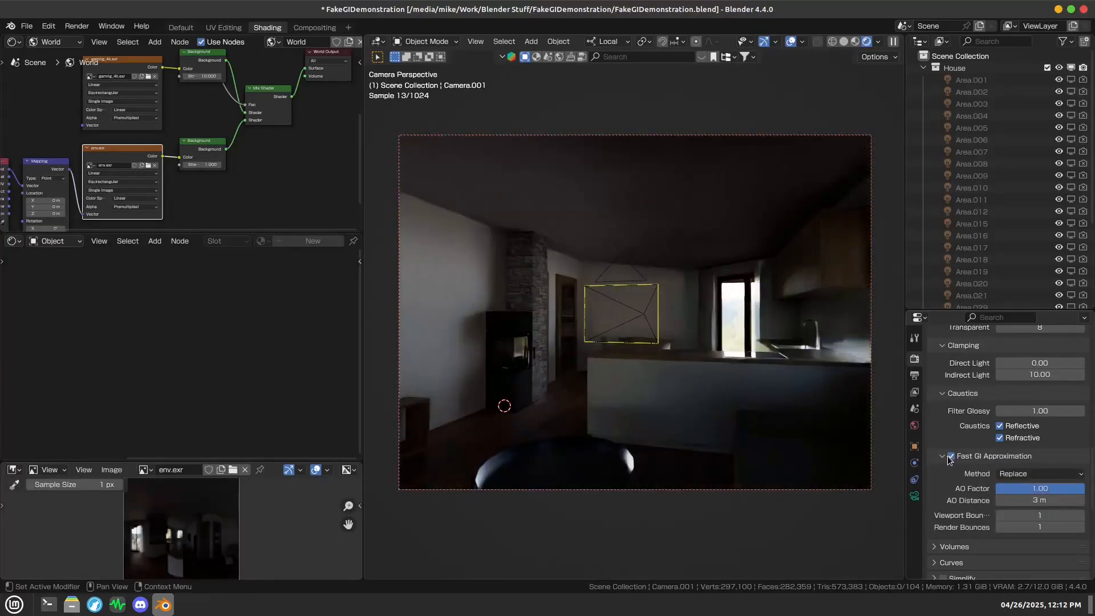
left_click(950, 457)
left_click(950, 457)
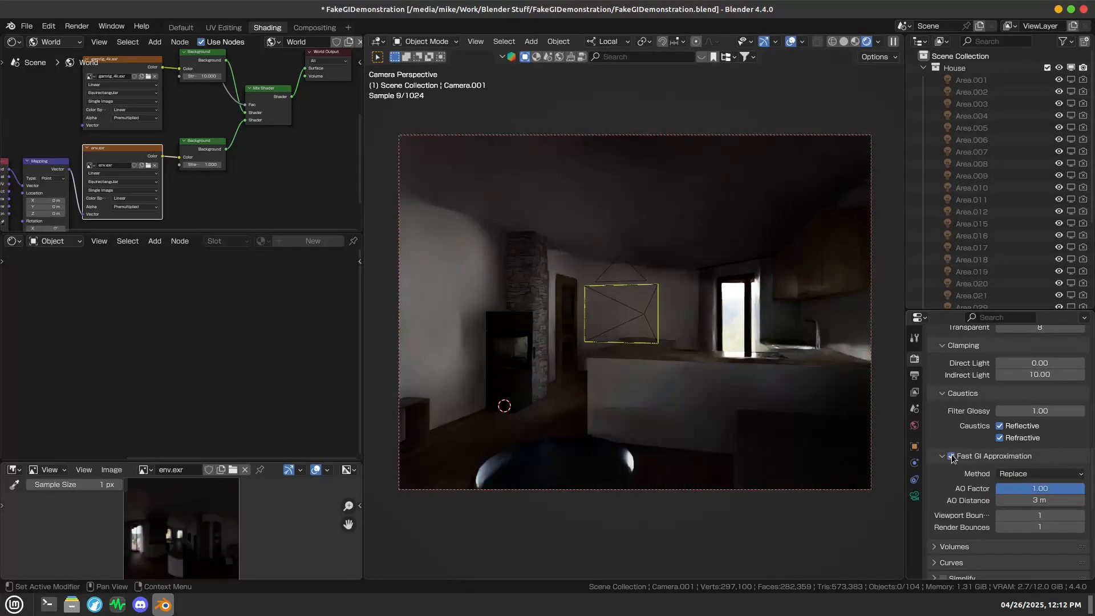
left_click(951, 456)
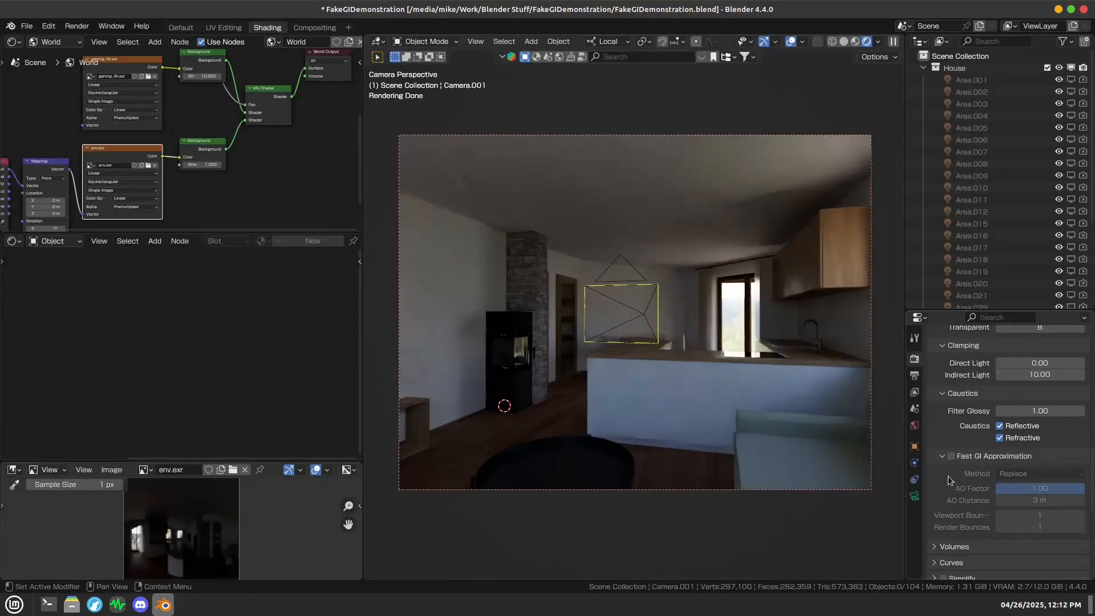
left_click(950, 456)
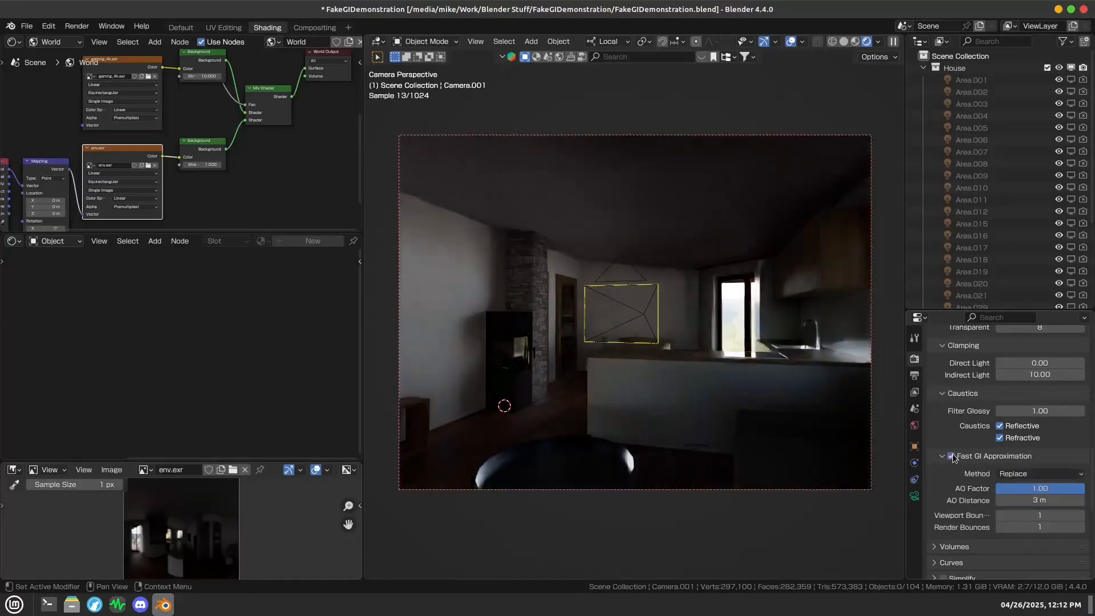
Step: Try 3 viewport bounces for Fast GI Approximation, and return the value to 1
left_click(1080, 516)
left_click(1080, 515)
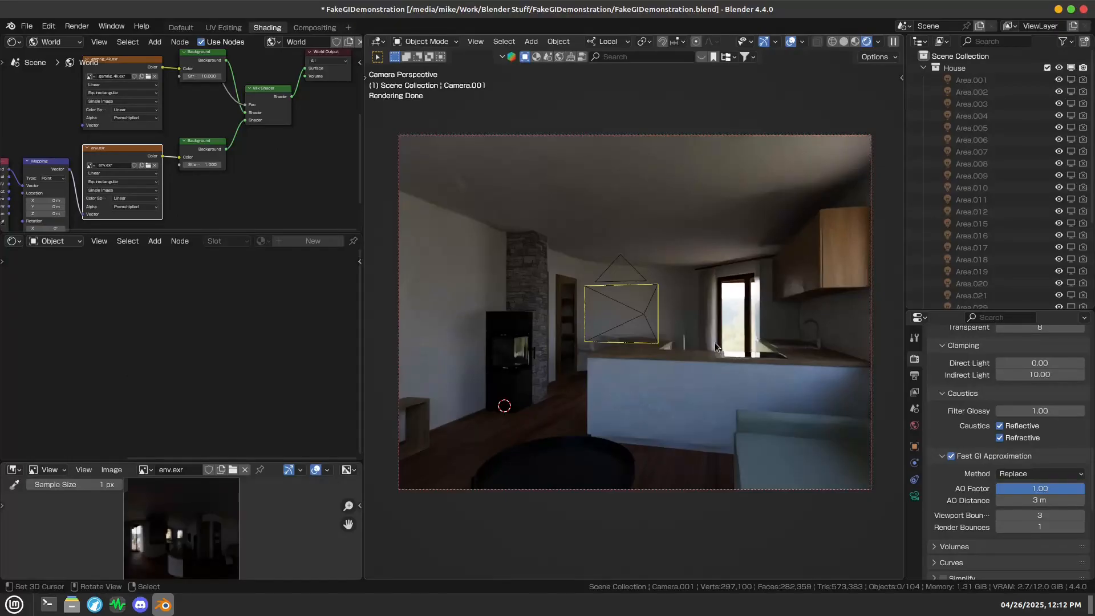
left_click(998, 516)
left_click(997, 516)
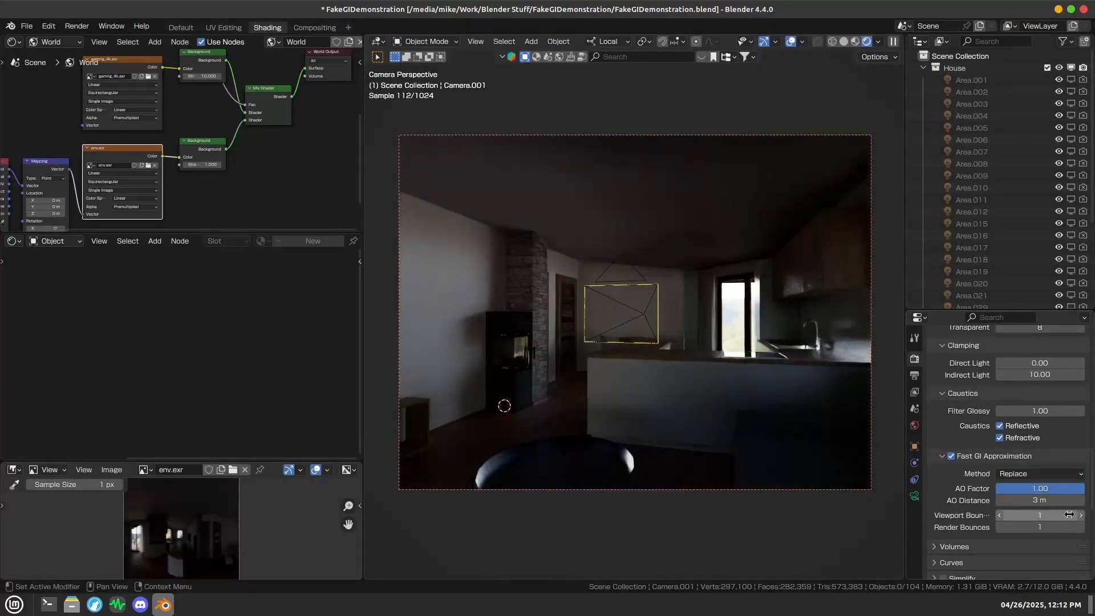
Step: Step the Fast GI viewport bounces up and back down through 2 to 1 to compare the lighting
left_click(1080, 516)
left_click(1081, 516)
left_click(1080, 516)
left_click(999, 516)
left_click(999, 516)
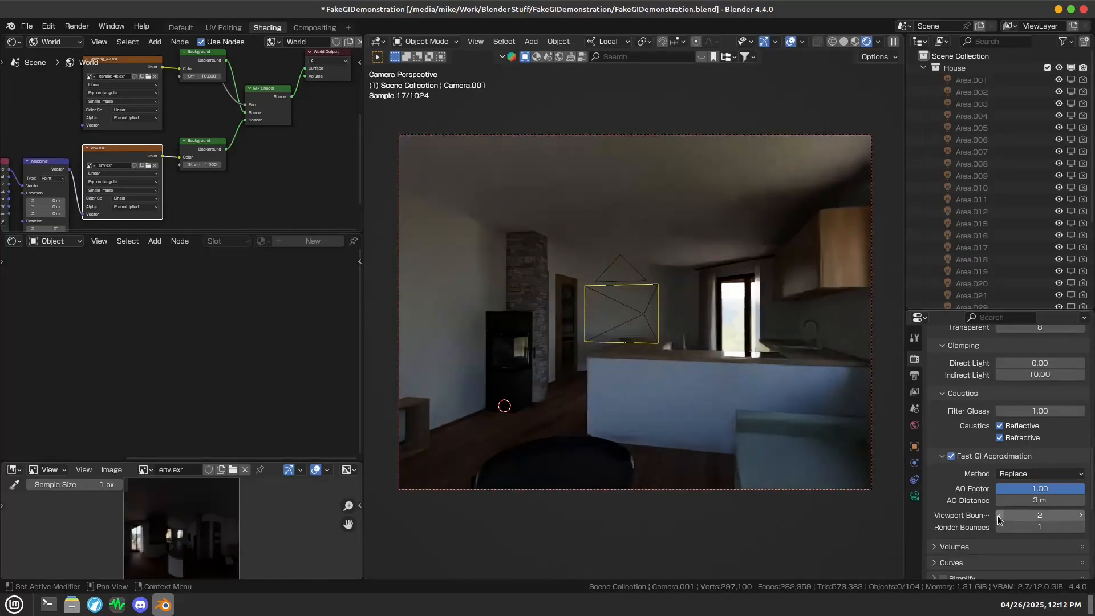
left_click(998, 516)
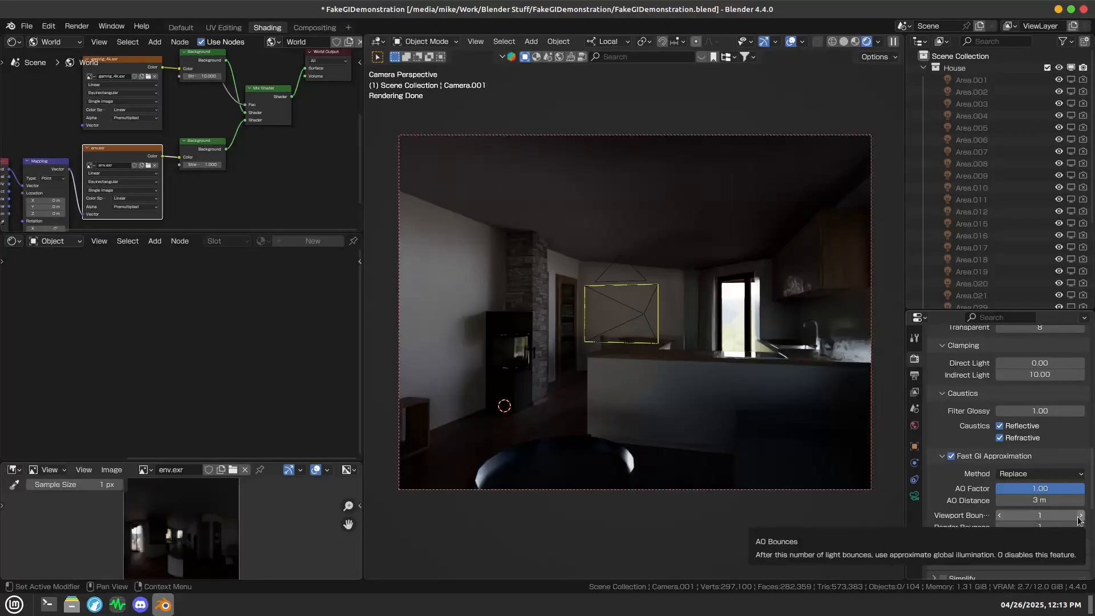
left_click(1001, 501)
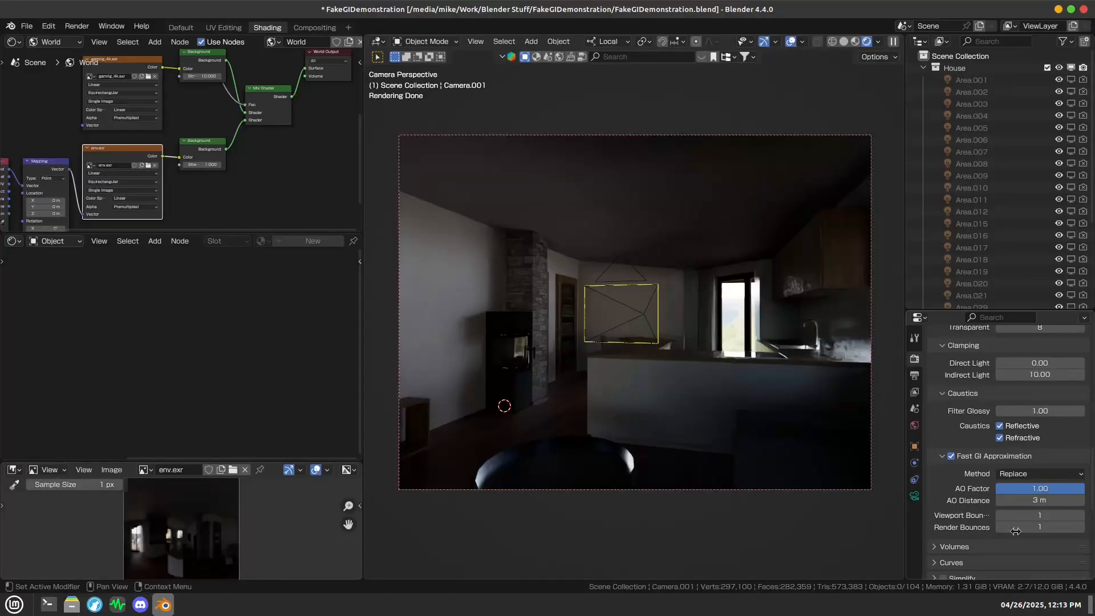
Step: Set the Fast GI viewport bounces to 3 and compare the lighting with Fast GI Approximation switched off and on
left_click(1080, 516)
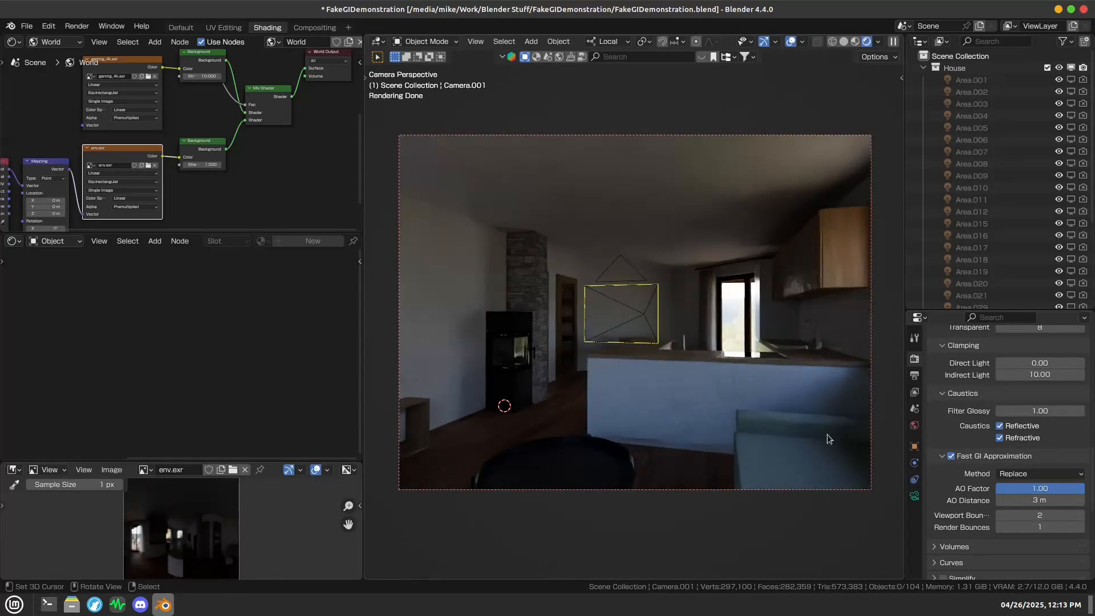
left_click(1081, 517)
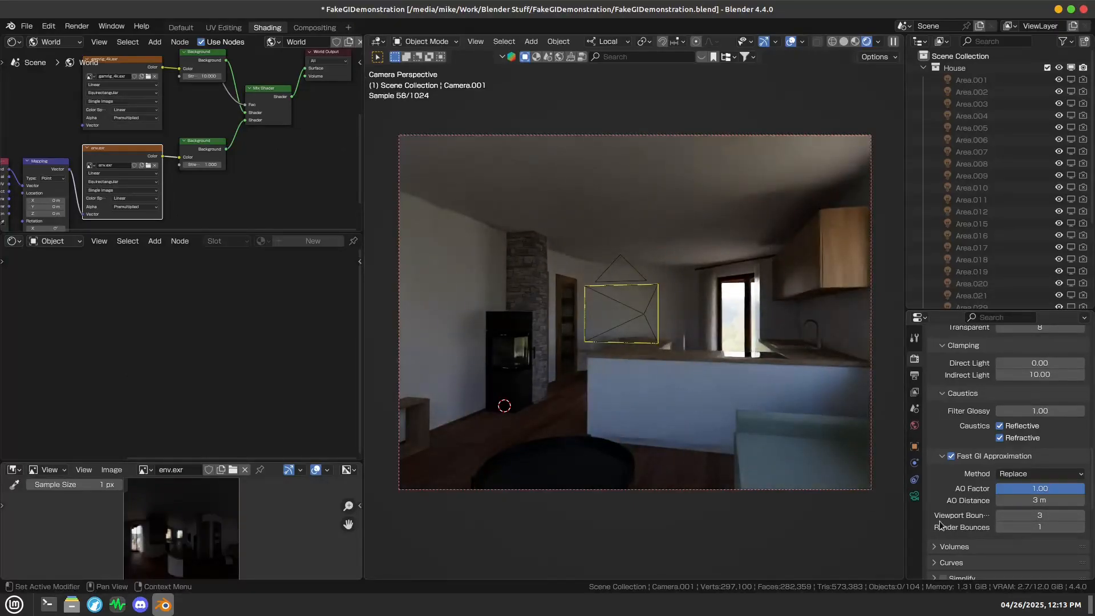
left_click(951, 456)
left_click(951, 456)
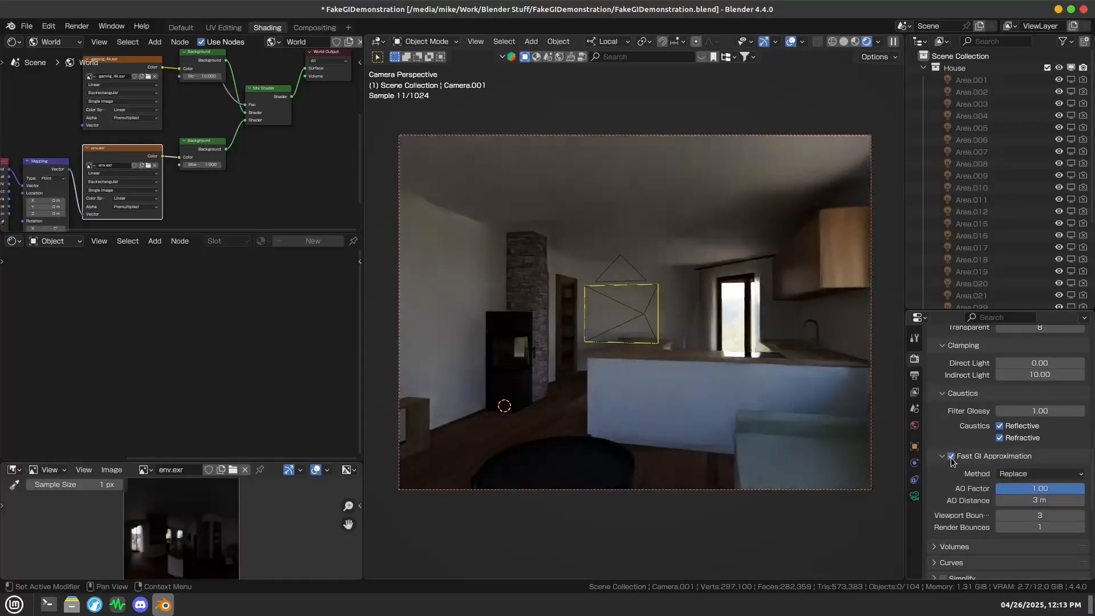
left_click(950, 456)
left_click(951, 456)
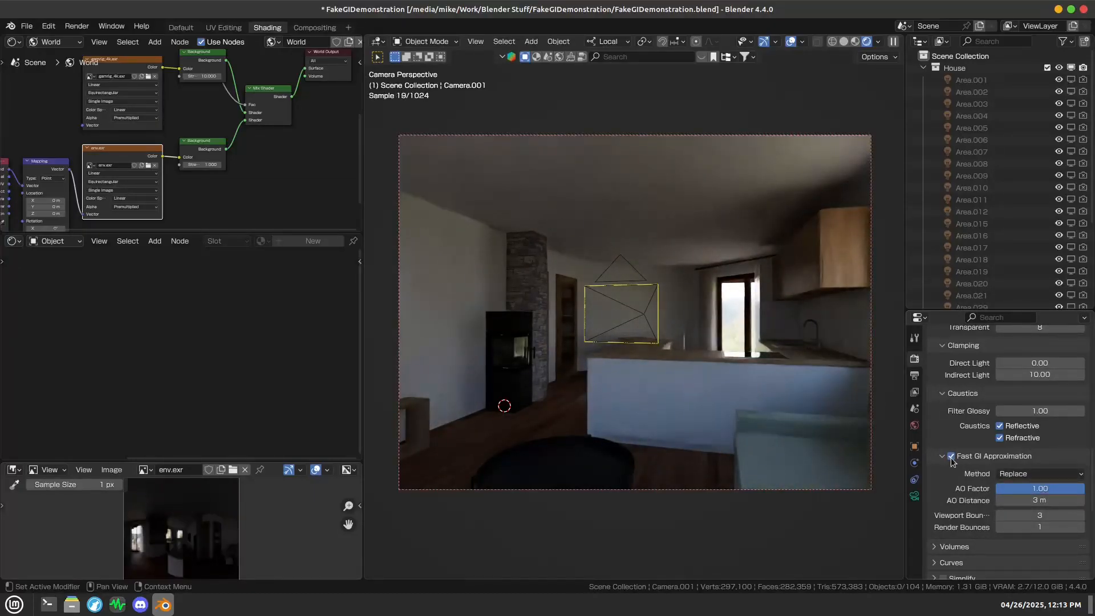
left_click(951, 456)
left_click(951, 456)
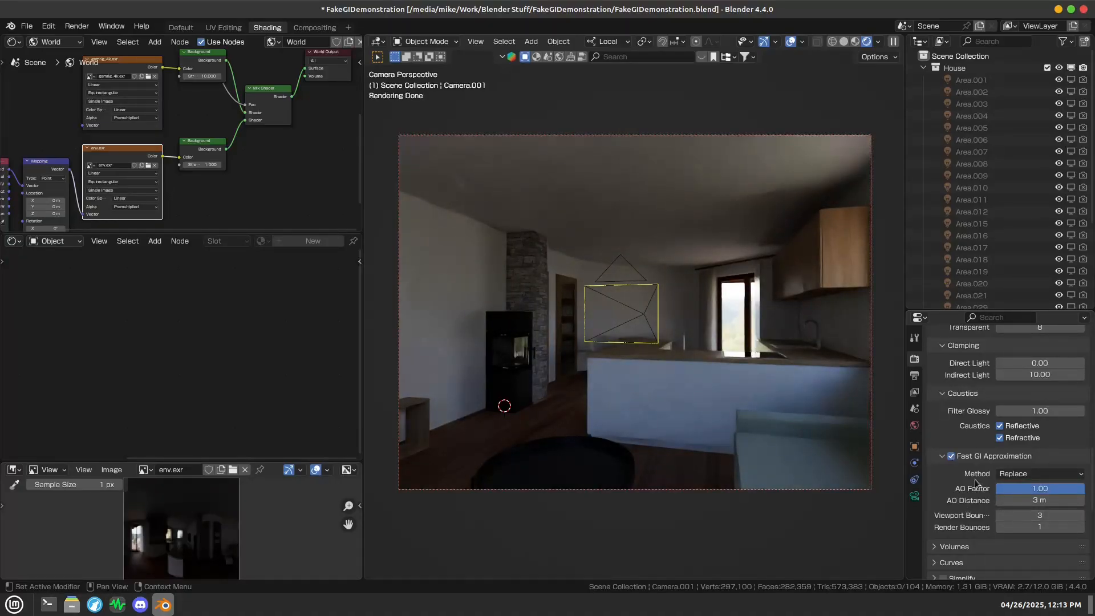
Step: Set the Fast GI Approximation viewport bounces to 2
scroll(975, 482, "up", 10)
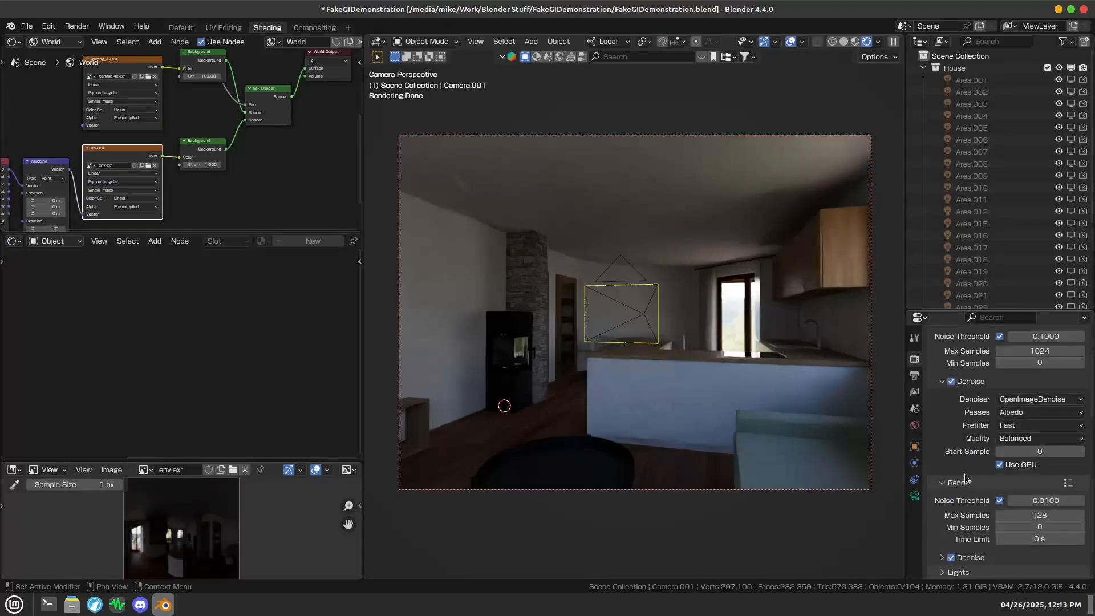
scroll(964, 475, "down", 7)
scroll(964, 475, "down", 6)
left_click(999, 469)
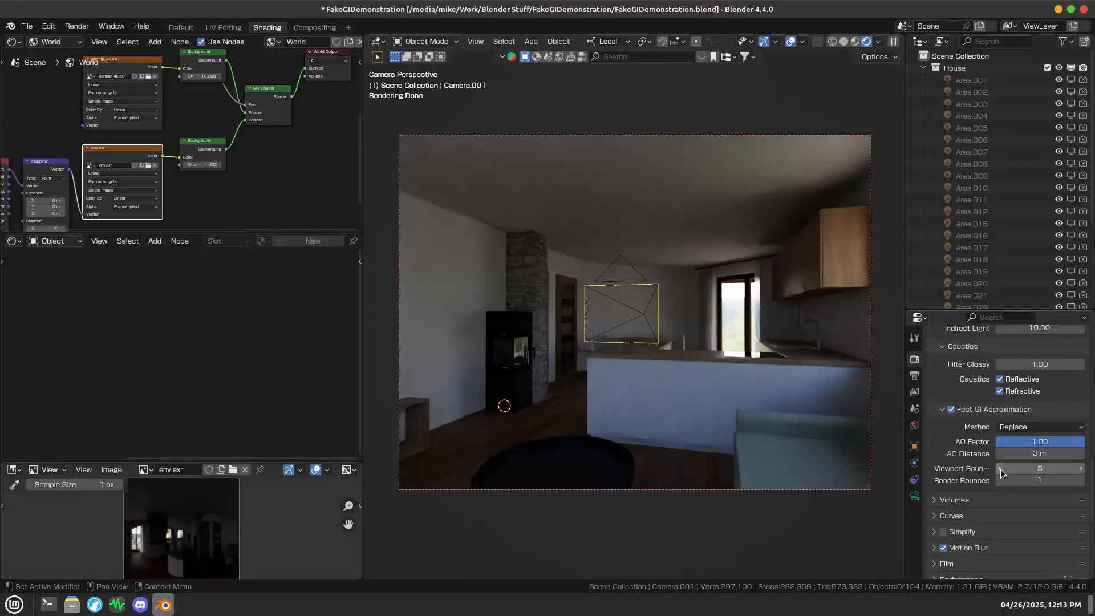
Step: Compare the lighting with Fast GI Approximation switched off and on, leave it enabled, and set its render bounces to 2
scroll(969, 457, "up", 1)
left_click(950, 433)
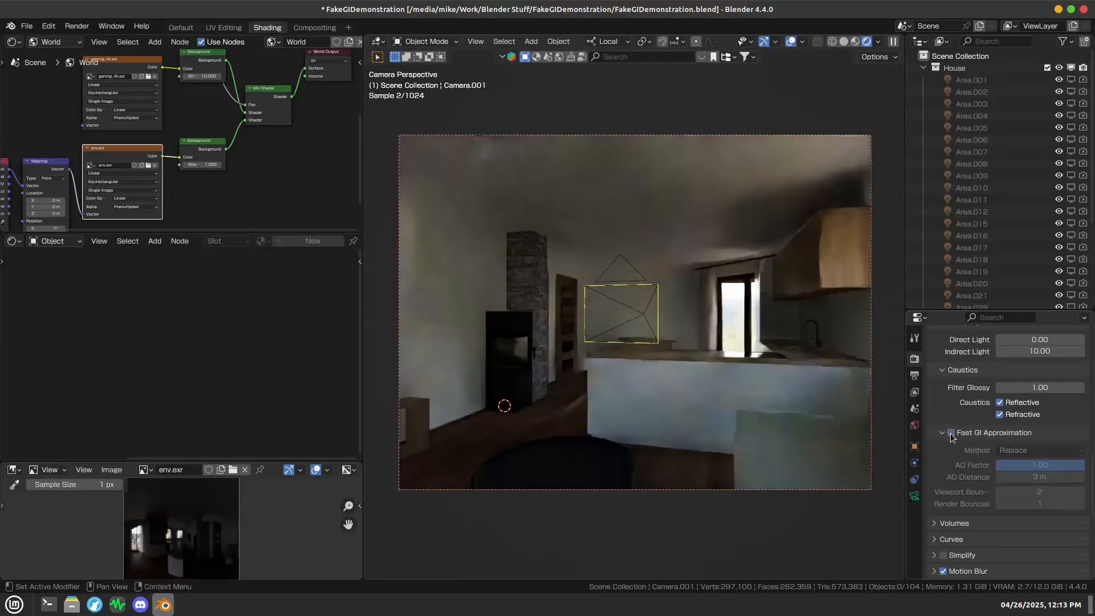
left_click(950, 433)
left_click(950, 434)
left_click(950, 433)
left_click(950, 434)
left_click(950, 433)
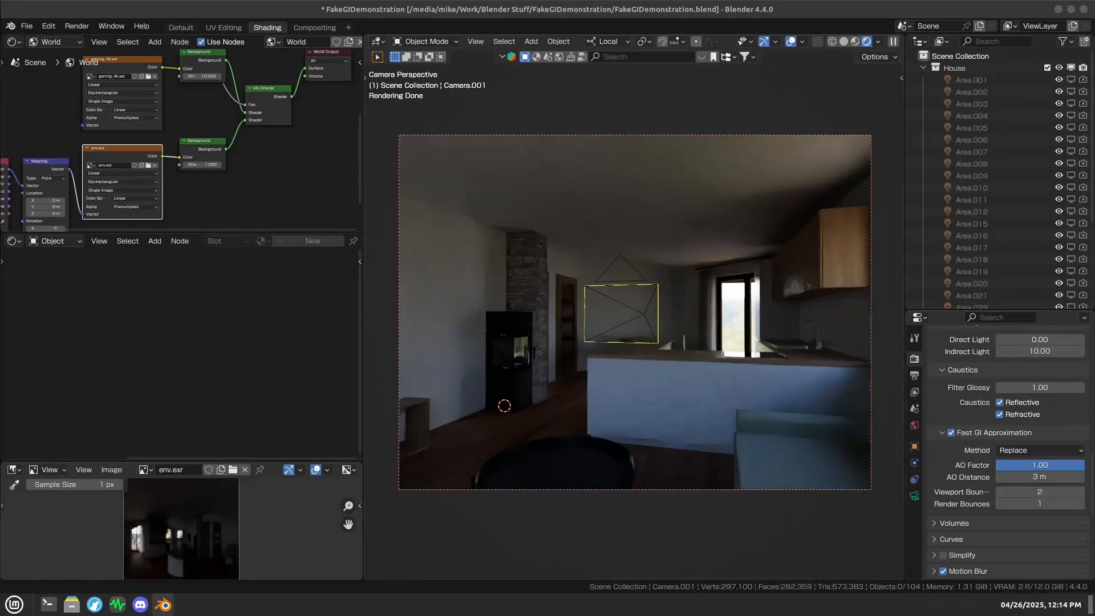
left_click(1075, 504)
Step: Open the saved render After - 21sec.png in the image viewer and compare it with After - 26sec.png and Before - 31sec.png
left_click_drag(0, 246, 534, 84)
double_click(538, 89)
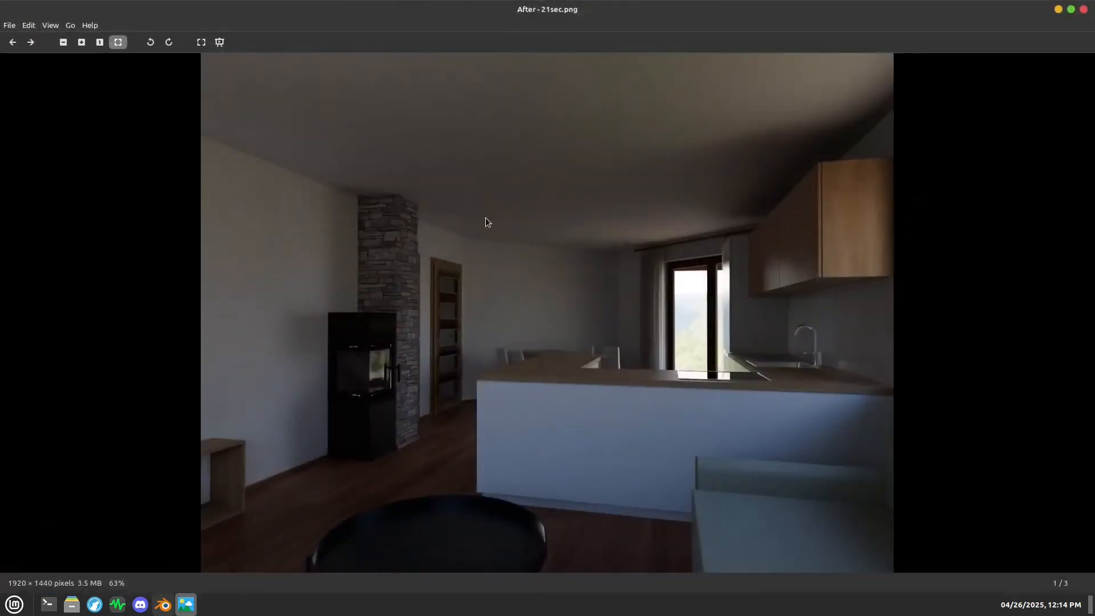
key("Left")
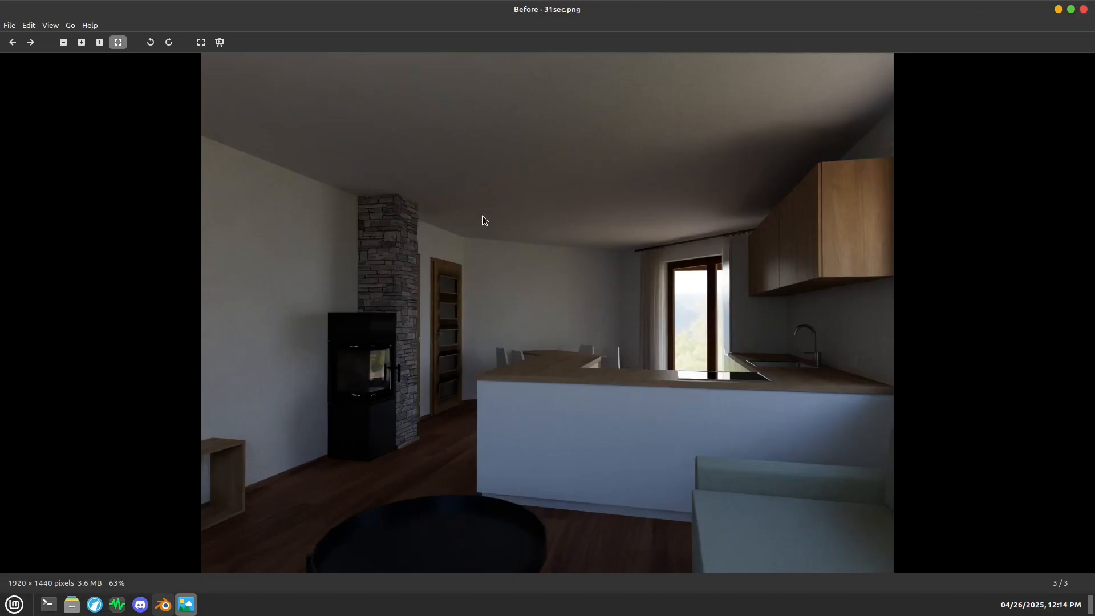
key("Left")
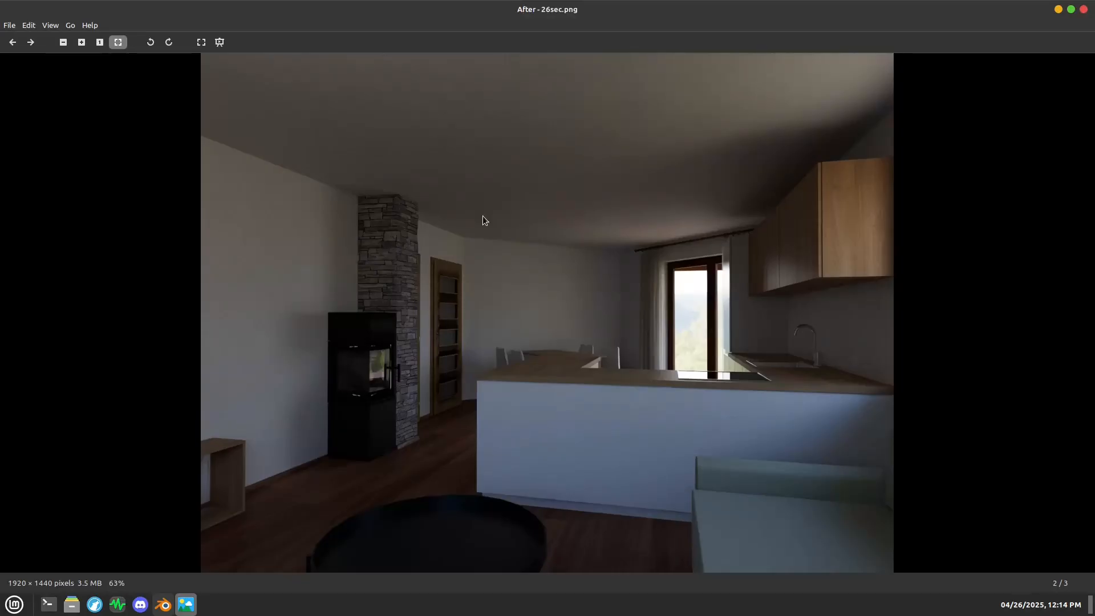
key("Right")
key("Left")
key("Right")
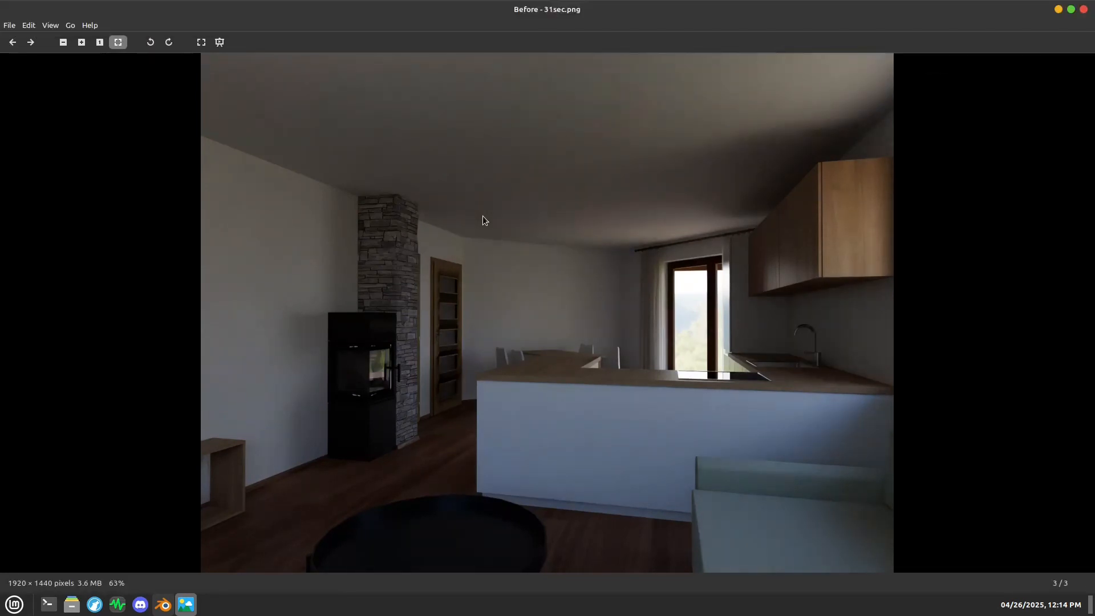
key("Left")
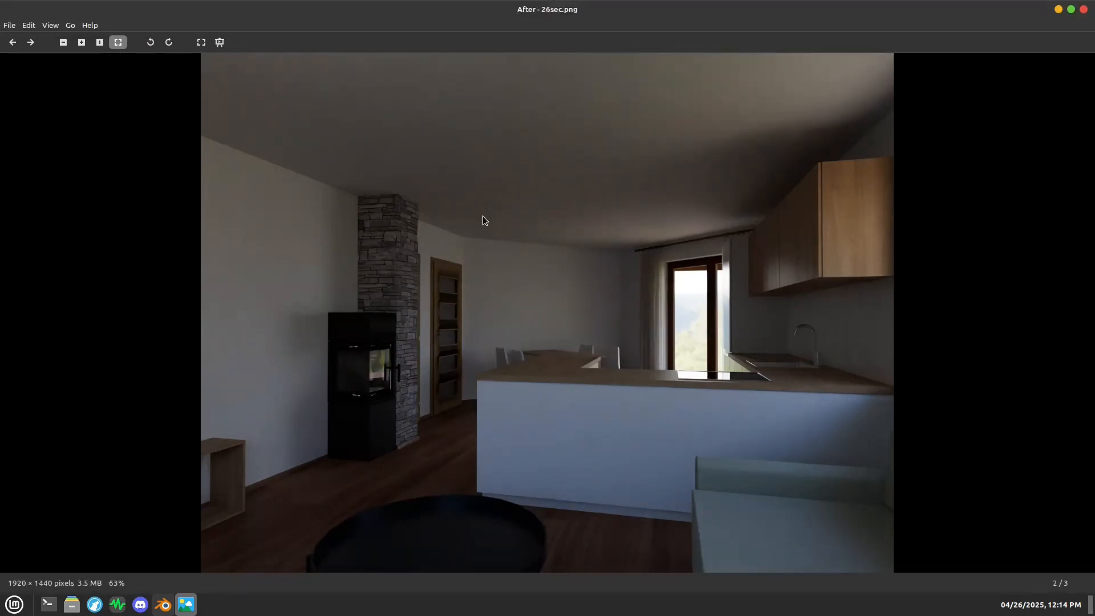
key("Left")
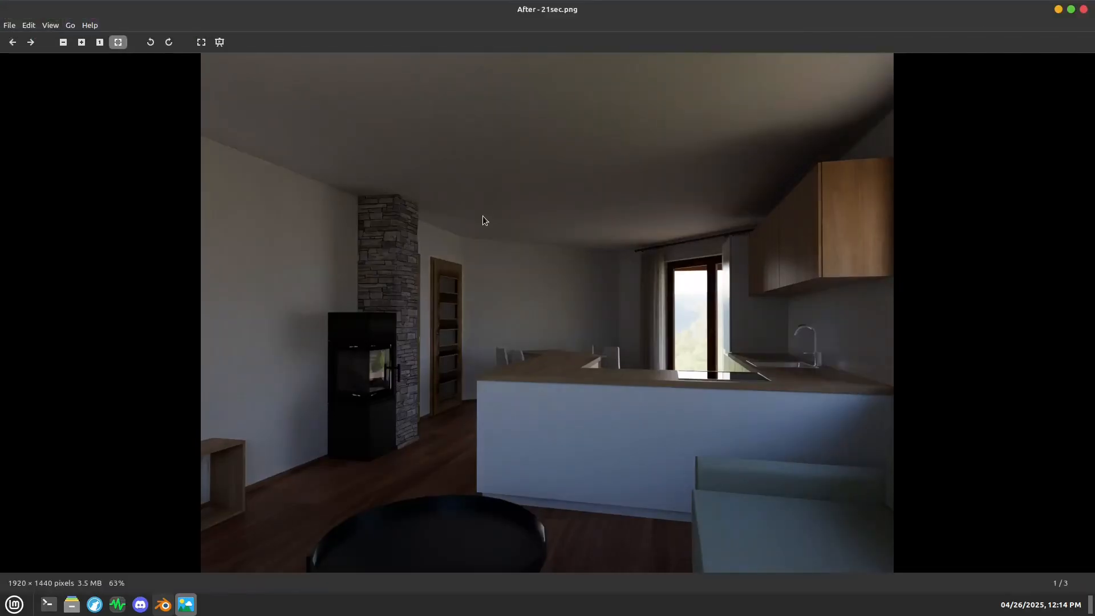
key("Left")
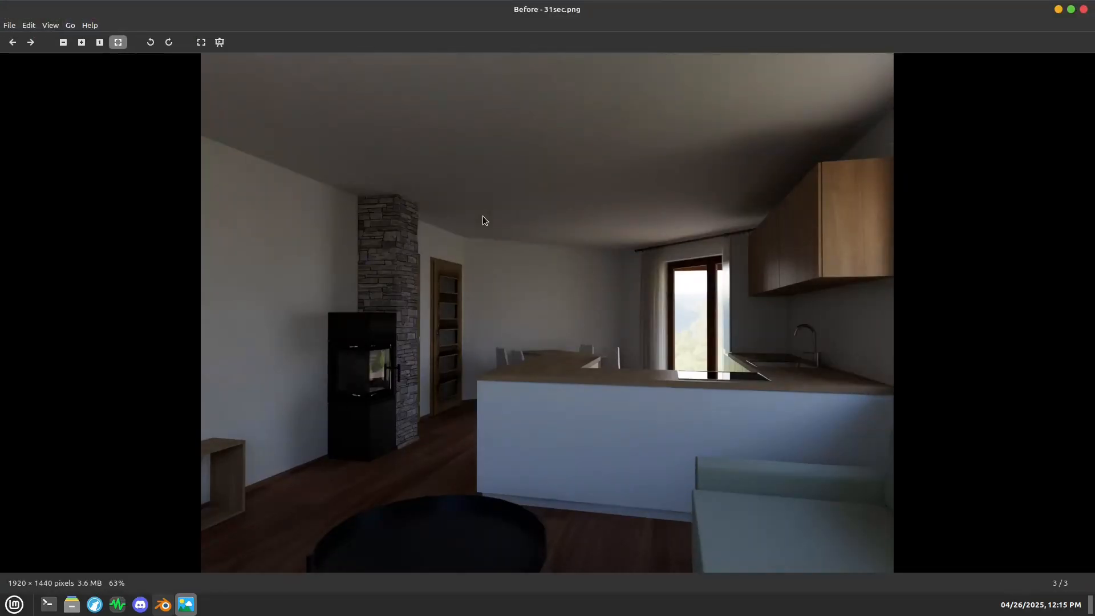
Step: Flip repeatedly between the After - 21sec and Before - 31sec renders to examine differences in the room lighting
key("Right")
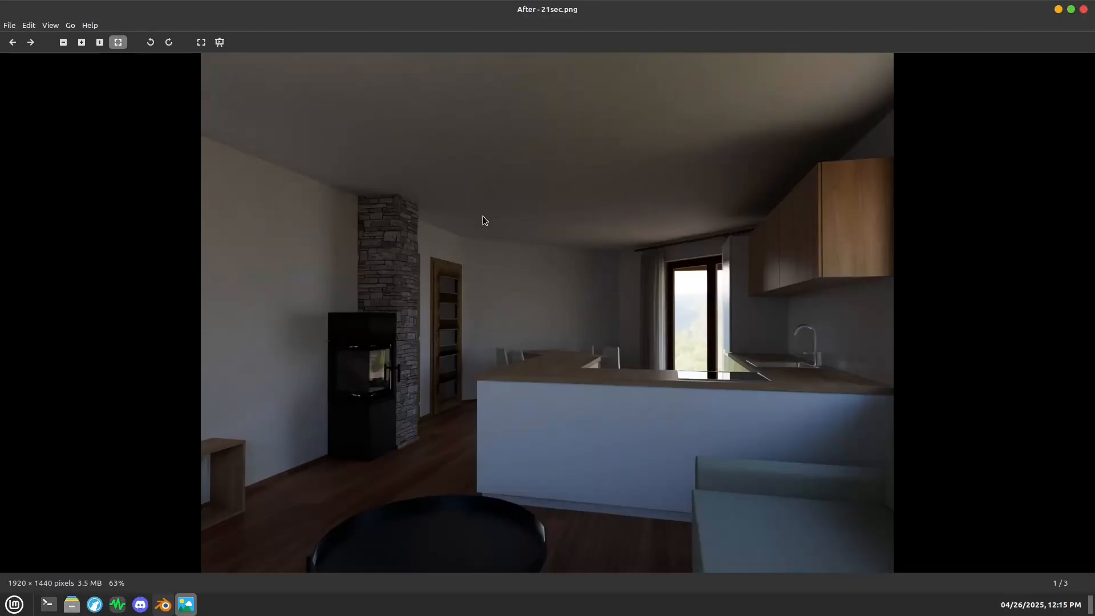
key("Right")
key("Left")
key("Left")
key("Right")
key("Left")
key("Right")
key("Left")
key("Right")
key("Left")
key("Left")
key("Right")
key("Left")
key("Right")
key("Right")
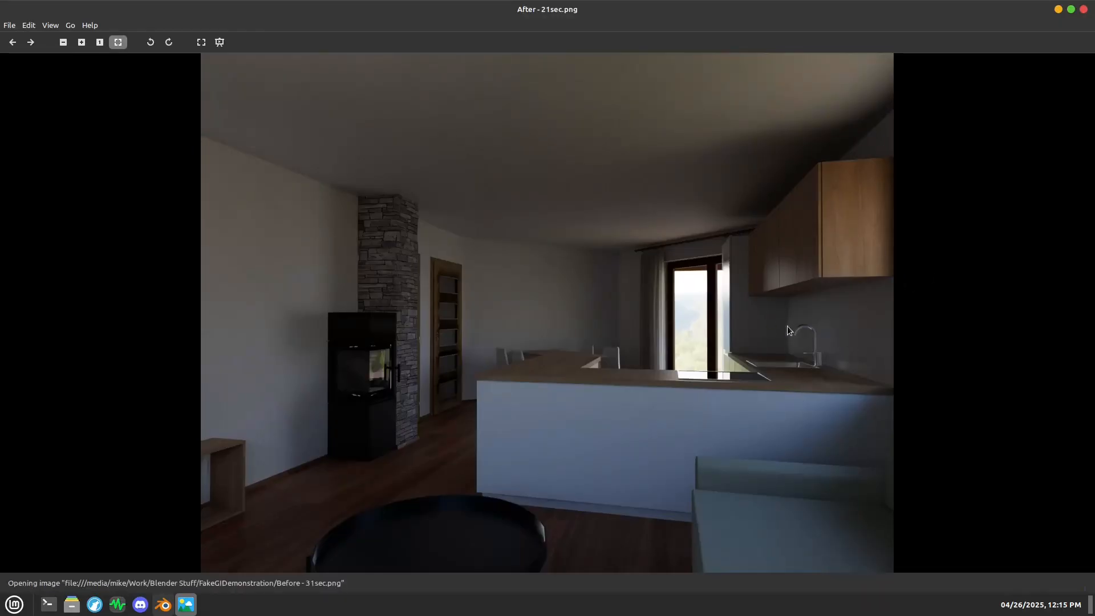
key("Left")
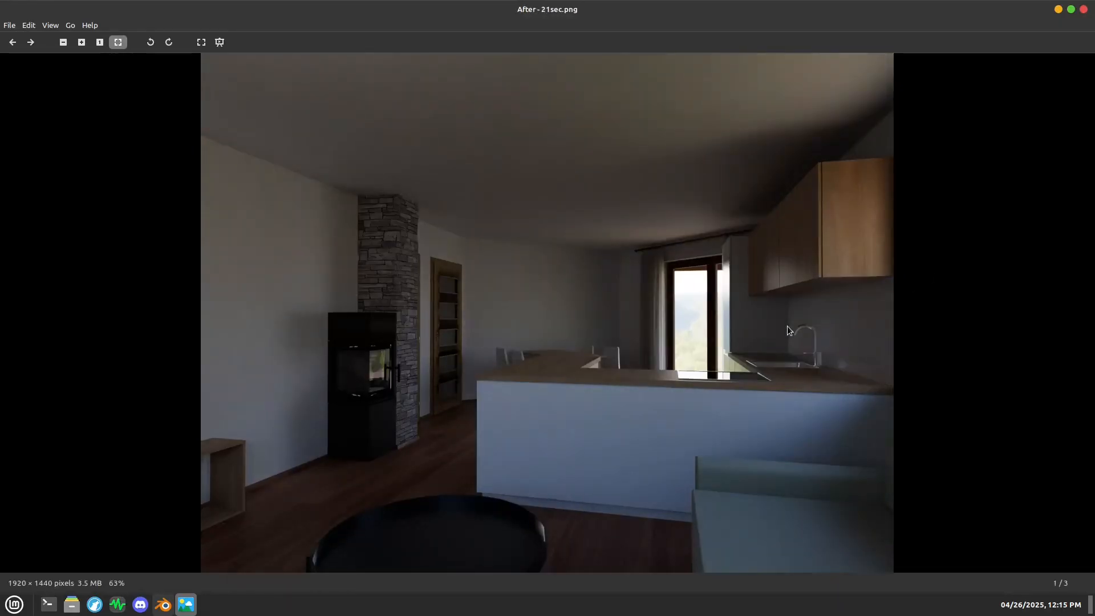
Step: Flip repeatedly between the After - 26sec and Before - 31sec renders to compare shadows and reflections, finishing on After - 21sec
key("Right")
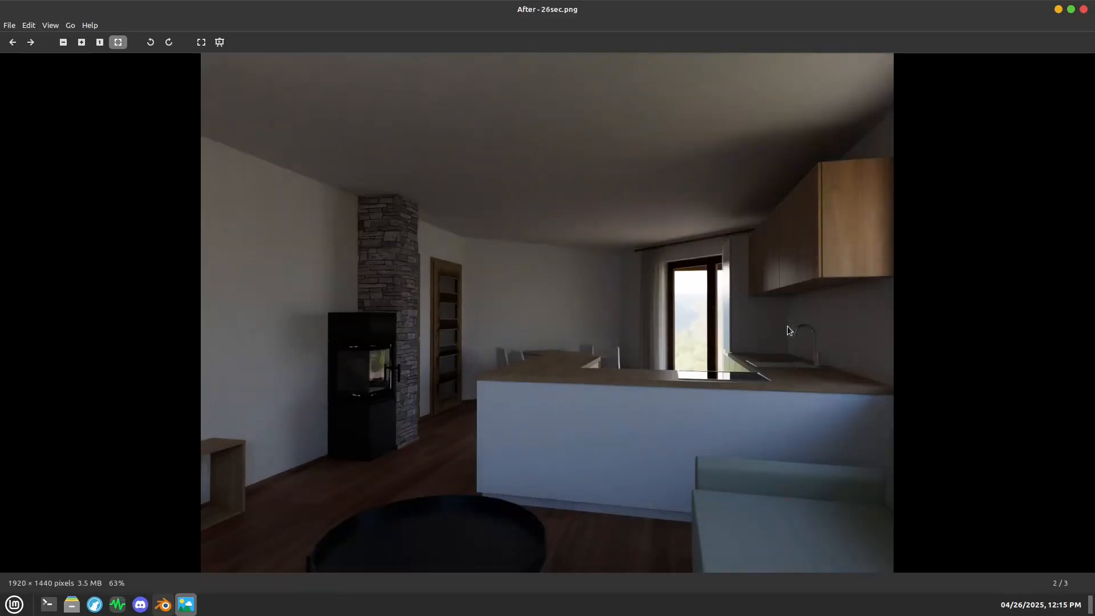
key("Right")
key("Left")
key("Right")
key("Left")
key("Right")
key("Left")
key("Right")
key("Left")
key("Right")
key("Left")
key("Right")
key("Left")
left_click(361, 286)
key("Right")
key("Left")
key("Right")
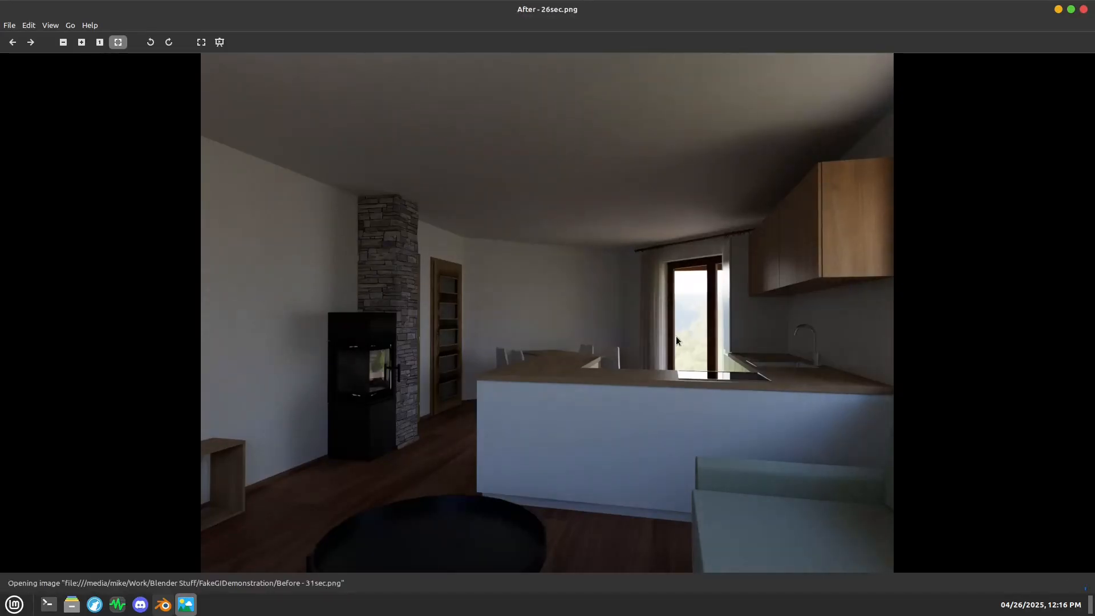
key("Left")
key("Right")
key("Left")
key("Right")
key("Left")
key("Right")
key("Left")
key("Right")
key("Right")
key("Left")
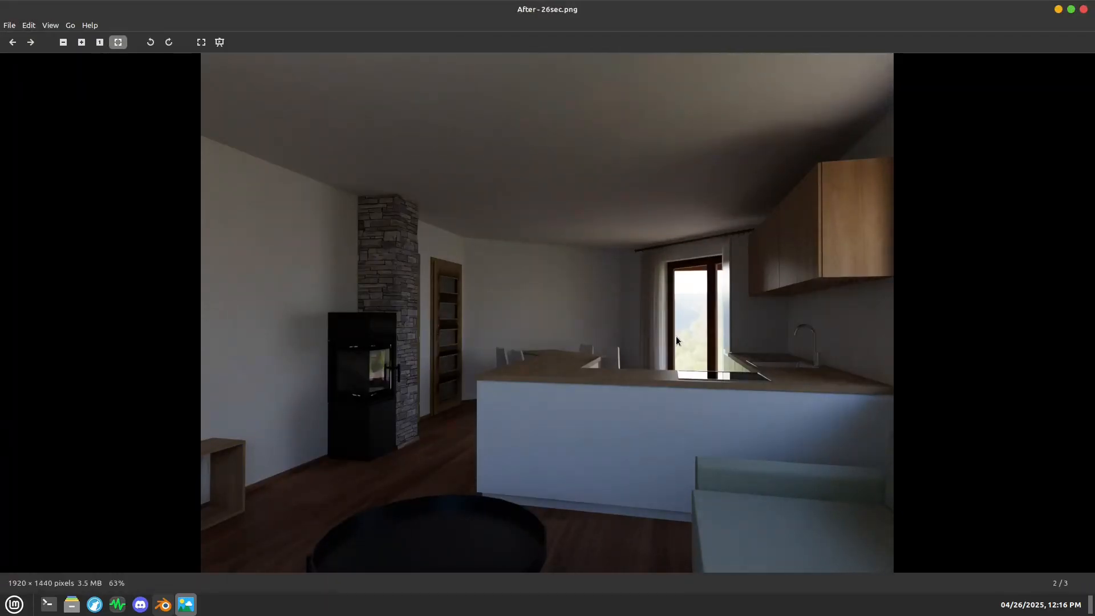
key("Right")
key("Left")
key("Left")
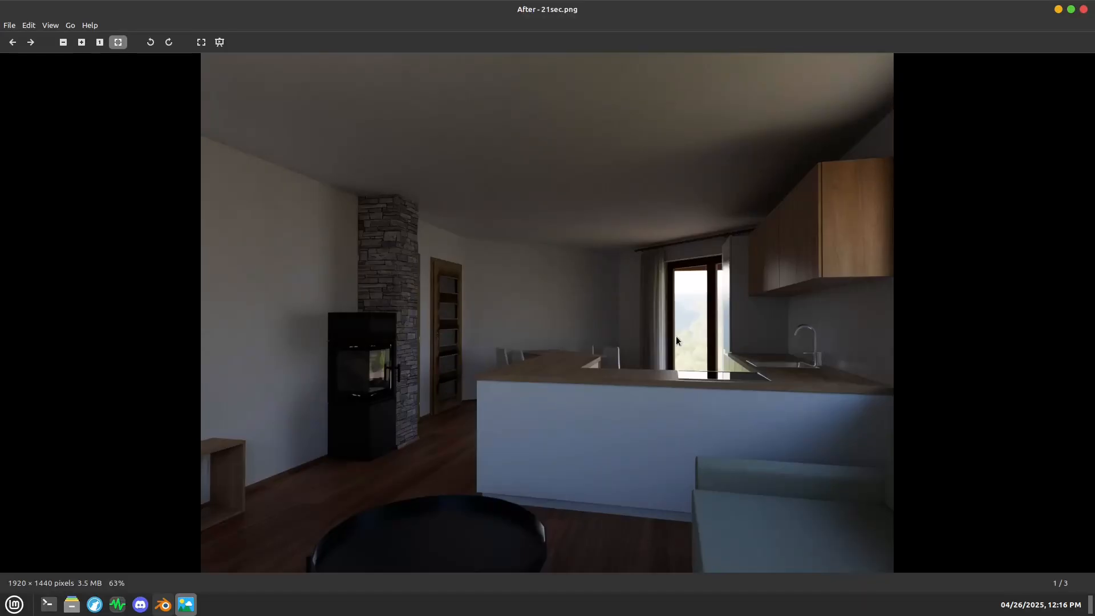
Step: Switch back to Blender, try 3 viewport and render bounces for Fast GI Approximation, and return both values to 2
left_click(163, 604)
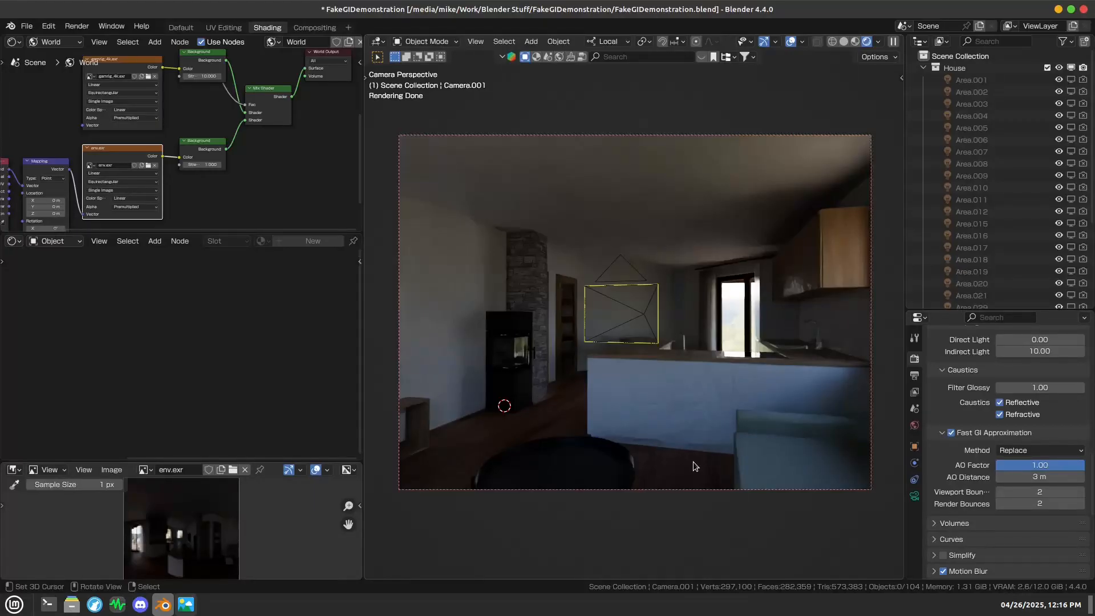
scroll(709, 427, "up", 2)
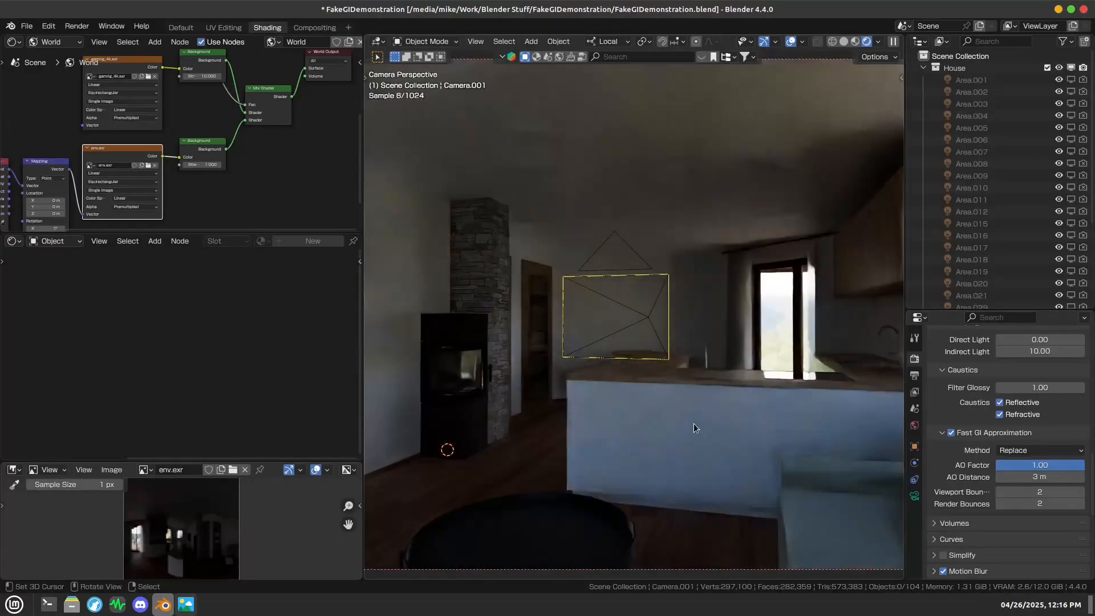
scroll(689, 422, "down", 2)
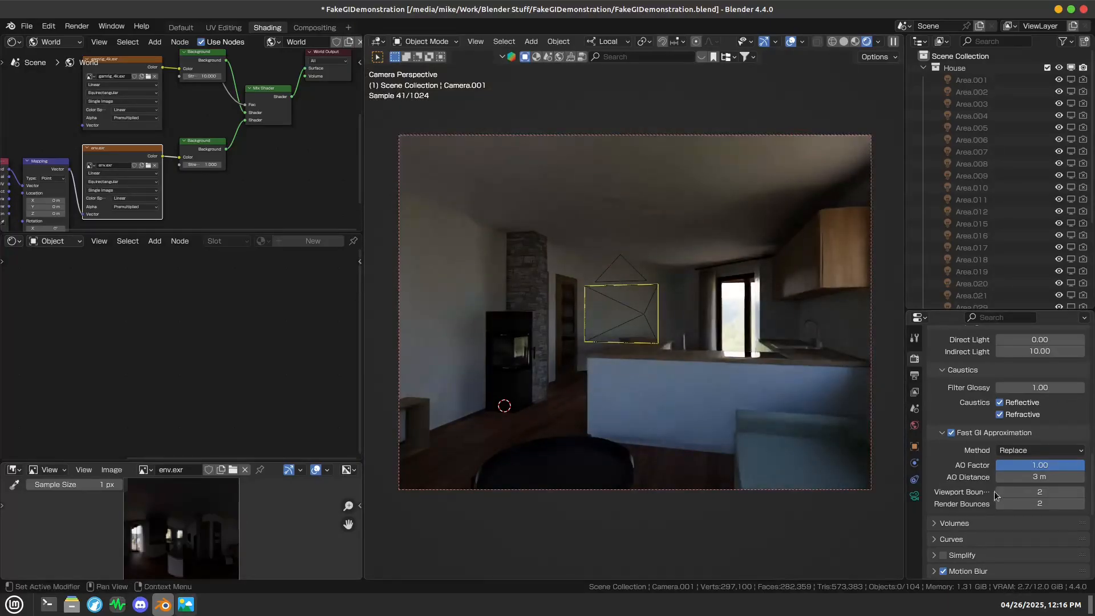
left_click(1081, 492)
left_click(1081, 504)
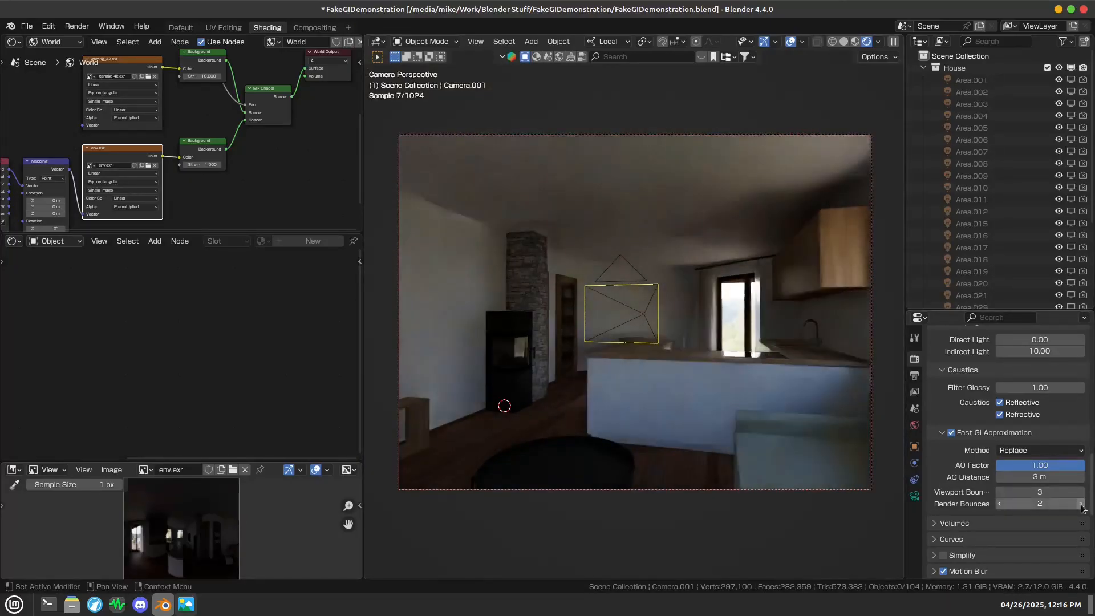
left_click(999, 491)
left_click(999, 503)
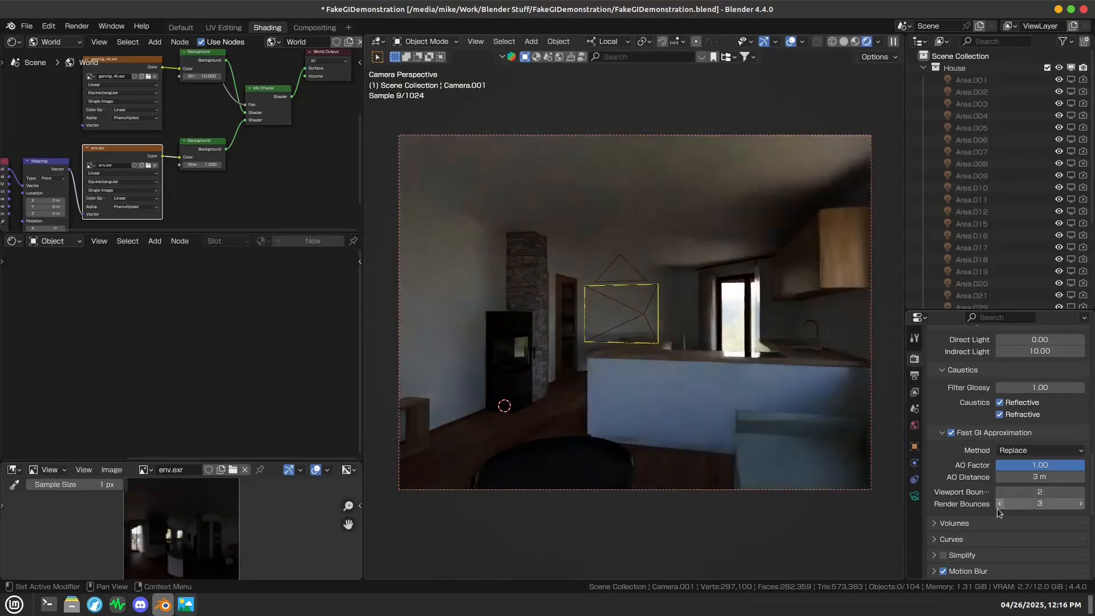
Step: Try 1 viewport bounce and 1 render bounce for Fast GI Approximation, and return both values to 2
left_click(999, 491)
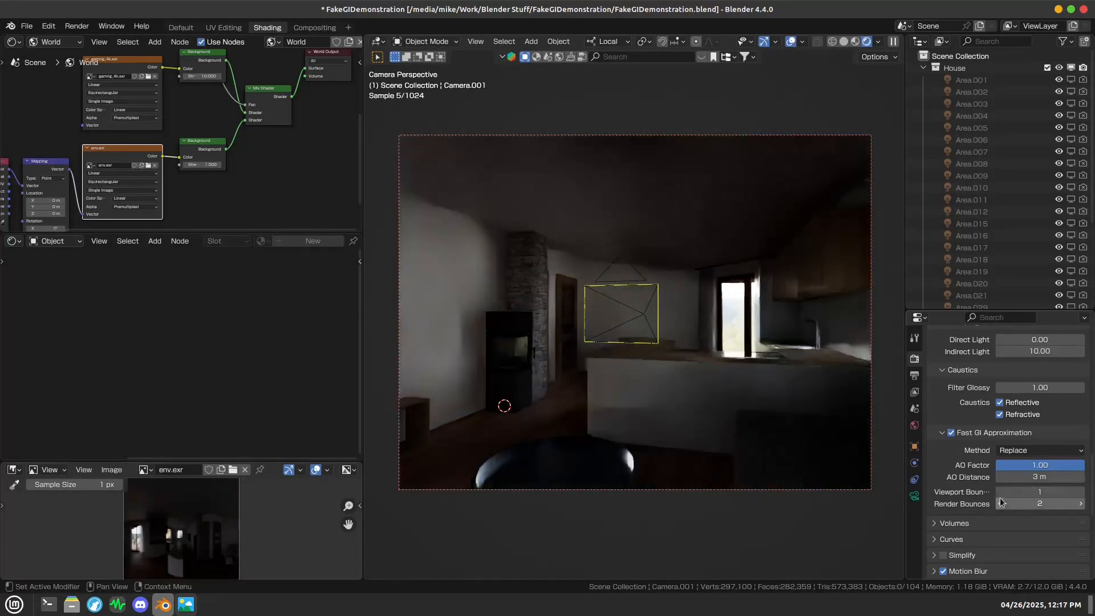
left_click(999, 504)
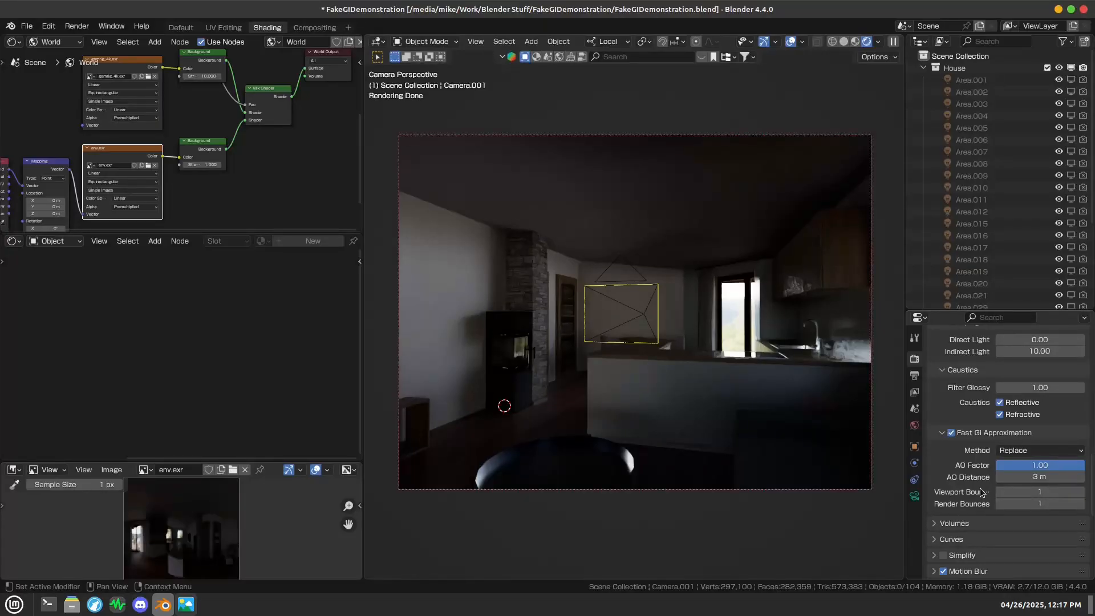
left_click(1081, 491)
left_click(1080, 503)
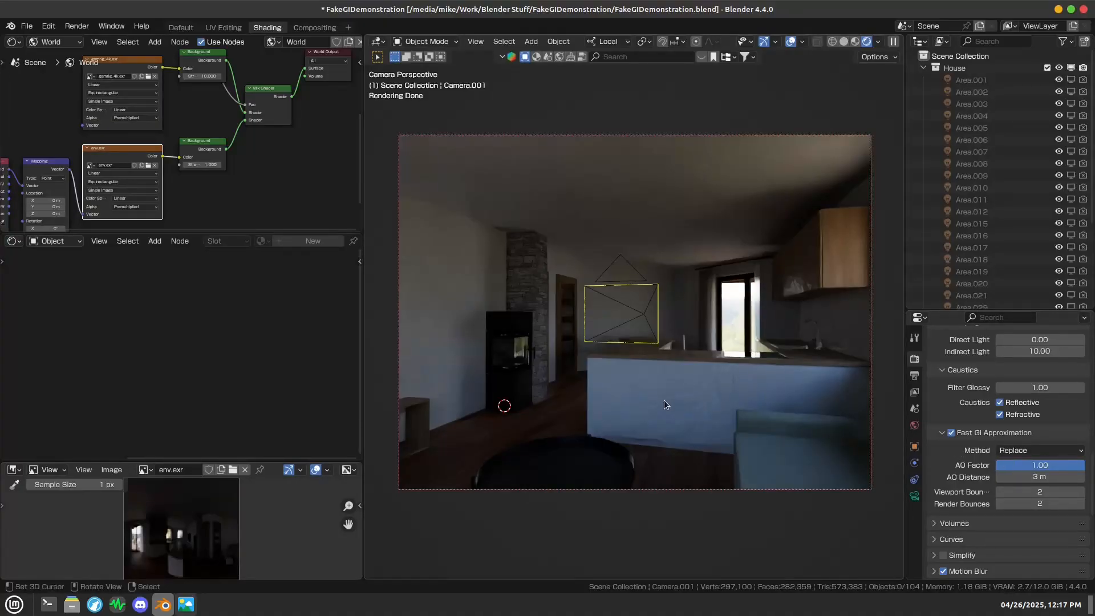
Step: Switch Fast GI Approximation off and on repeatedly to compare the room lighting at 2 bounces, leaving it enabled
left_click(950, 433)
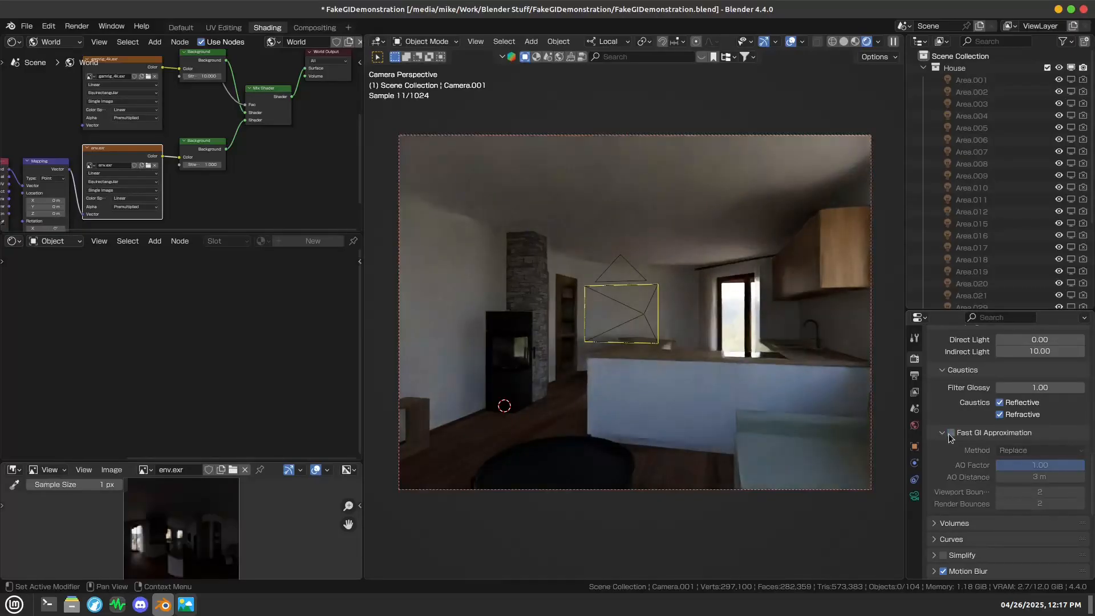
left_click(950, 433)
left_click(950, 434)
left_click(950, 433)
left_click(950, 434)
left_click(950, 434)
left_click(950, 434)
left_click(951, 433)
left_click(950, 433)
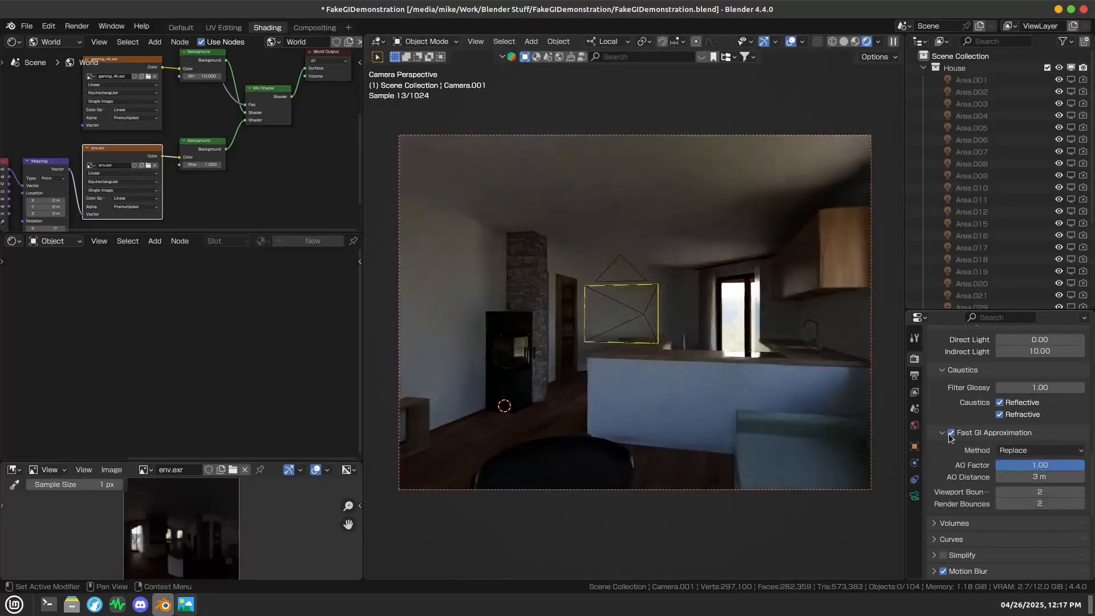
left_click(950, 434)
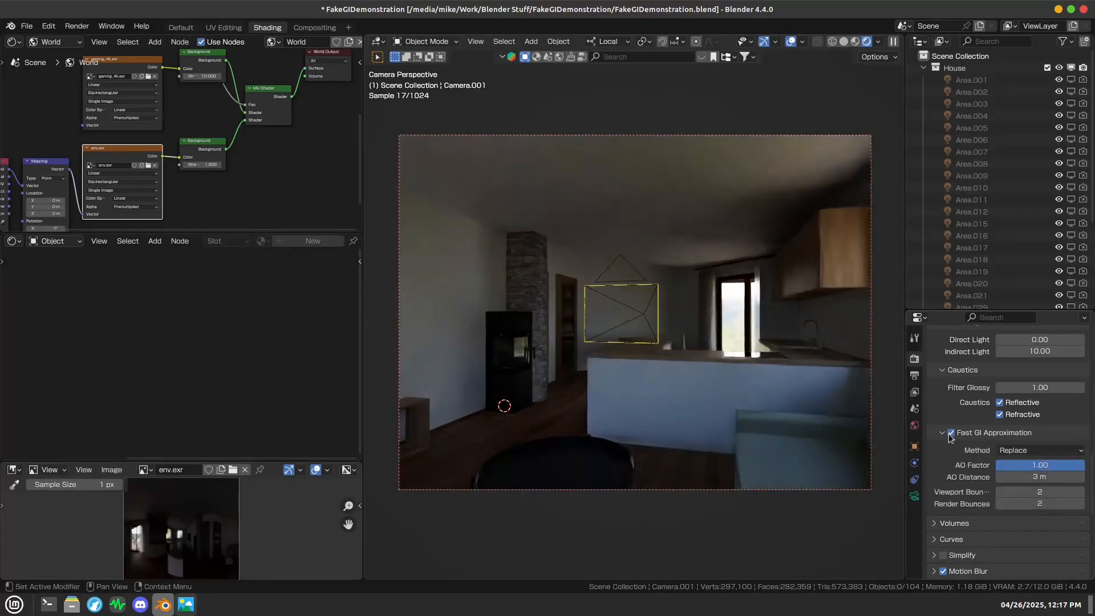